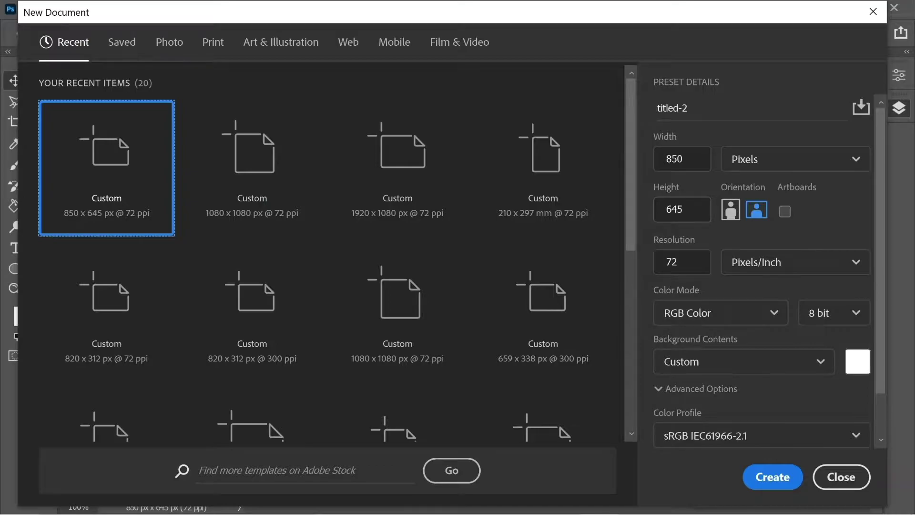
Step: Create an 850 x 645 px document at 72 ppi and replace its locked background with an empty layer named Background
left_click(782, 481)
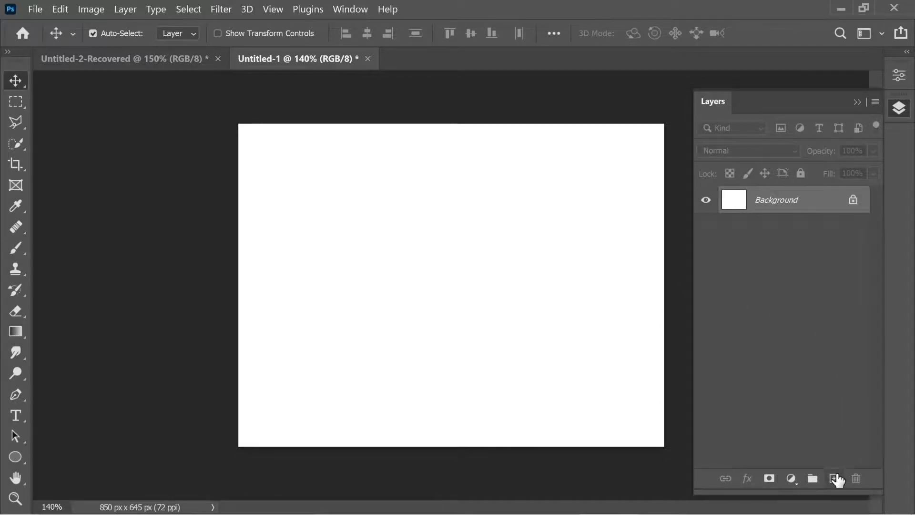
left_click(835, 479)
double_click(777, 201)
type("Bacg")
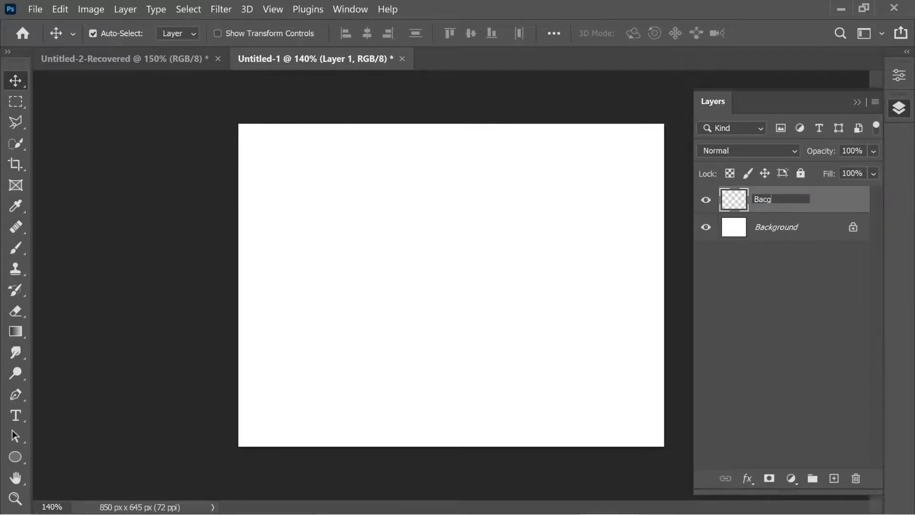
key("BackSpace")
type("kground")
left_click(776, 245)
left_click_drag(779, 231, 856, 479)
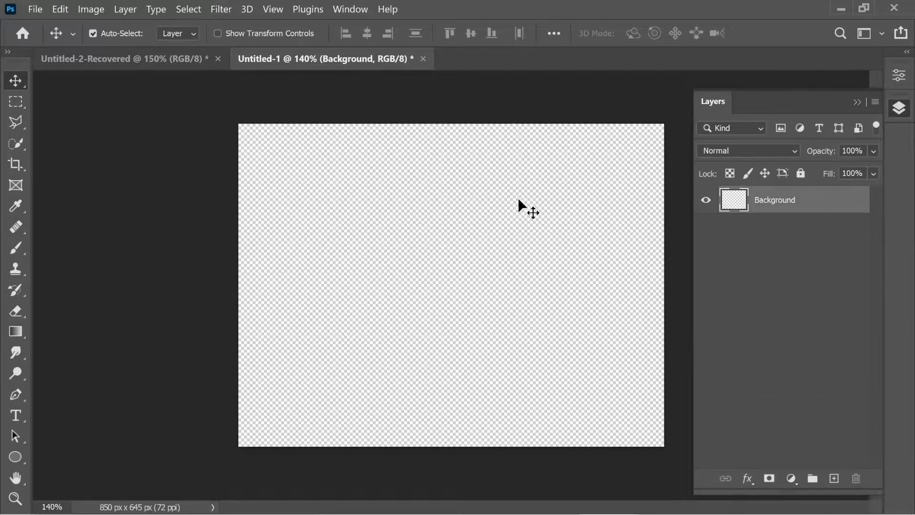
Step: Set up the Gradient tool with a solid gradient running from 777777 to c5c5c5
left_click(16, 332)
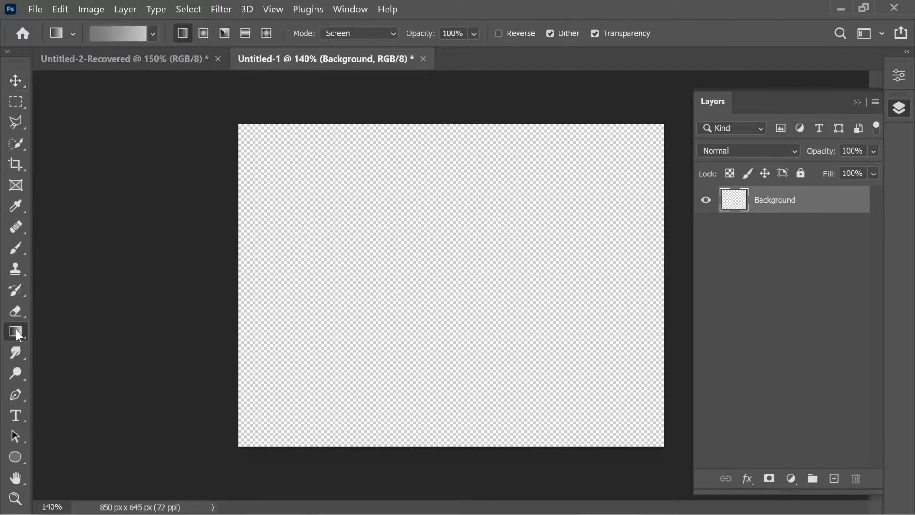
left_click(121, 32)
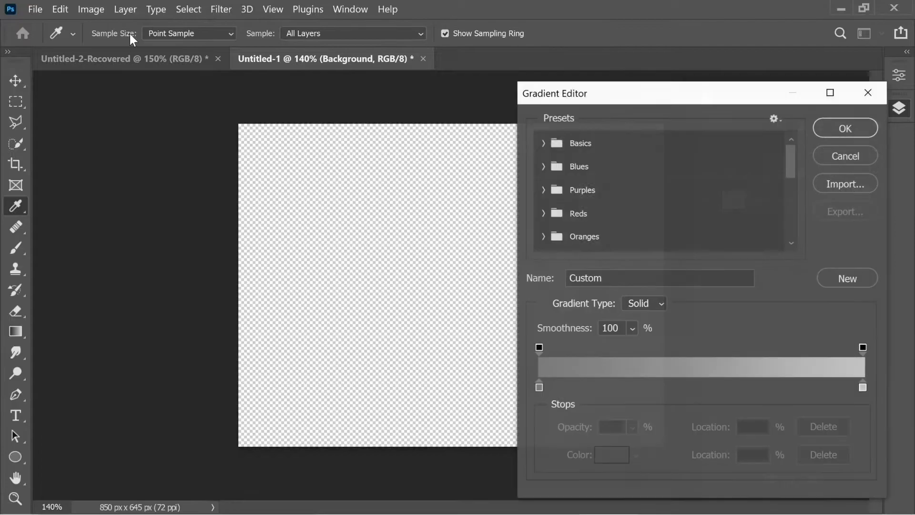
double_click(539, 387)
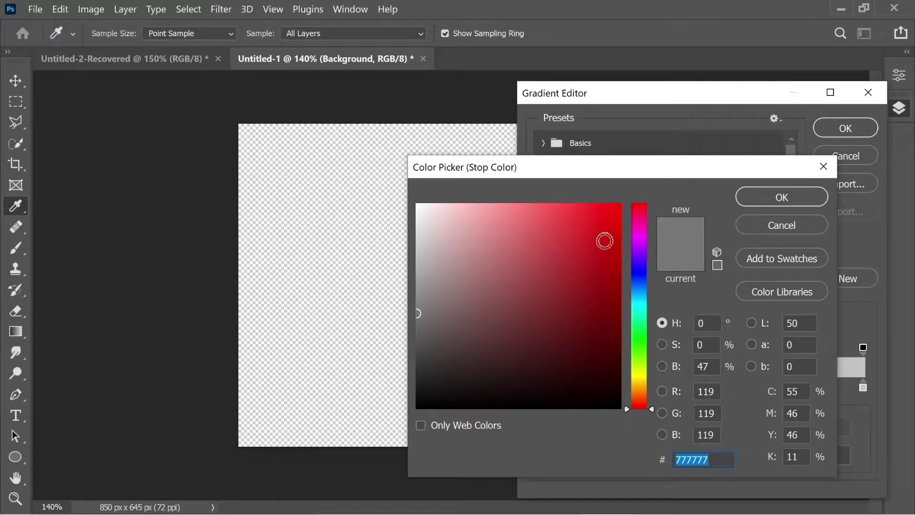
left_click(778, 197)
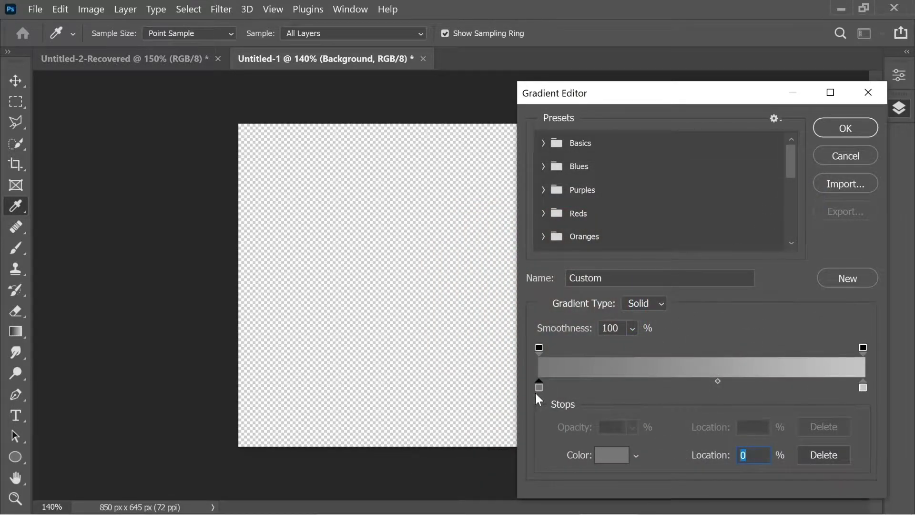
double_click(866, 390)
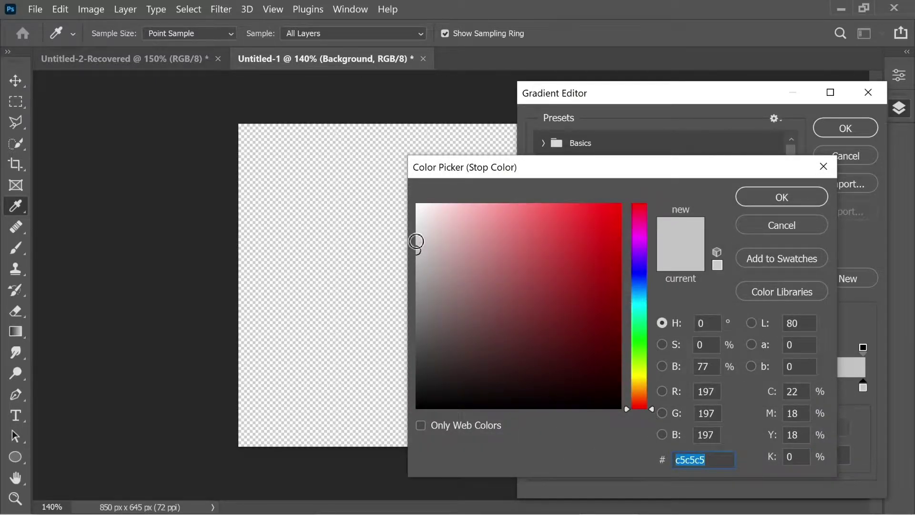
left_click(774, 199)
left_click(841, 132)
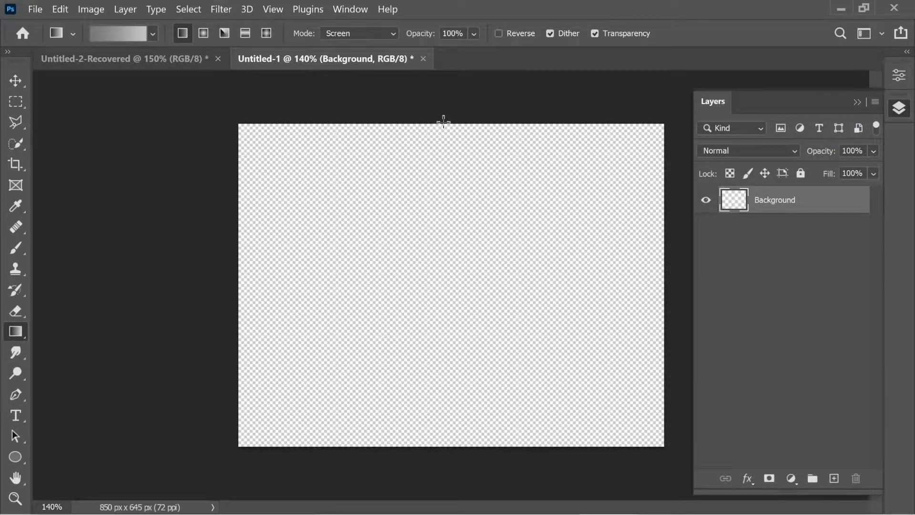
Step: Fill the Background layer with a vertical linear gradient from the canvas's top edge to its bottom edge
left_click_drag(448, 122, 448, 126)
left_click_drag(448, 214, 452, 329)
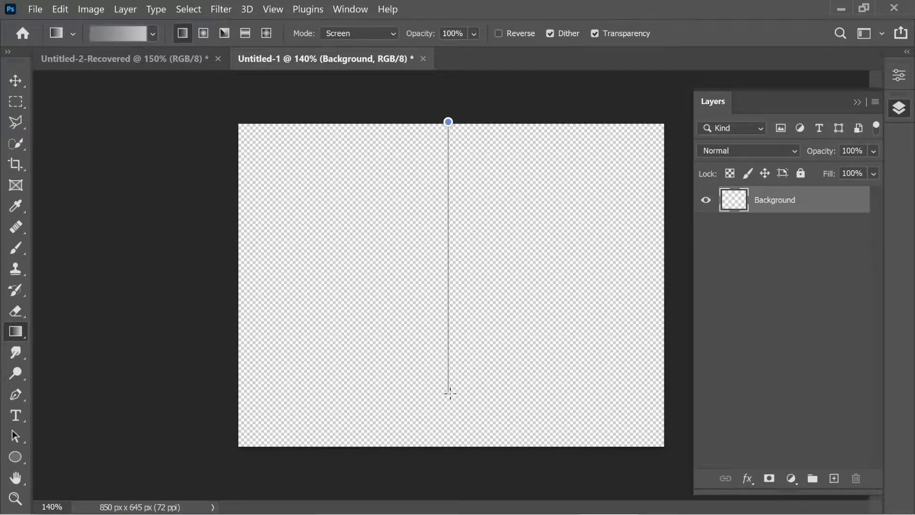
left_click_drag(444, 449, 445, 448)
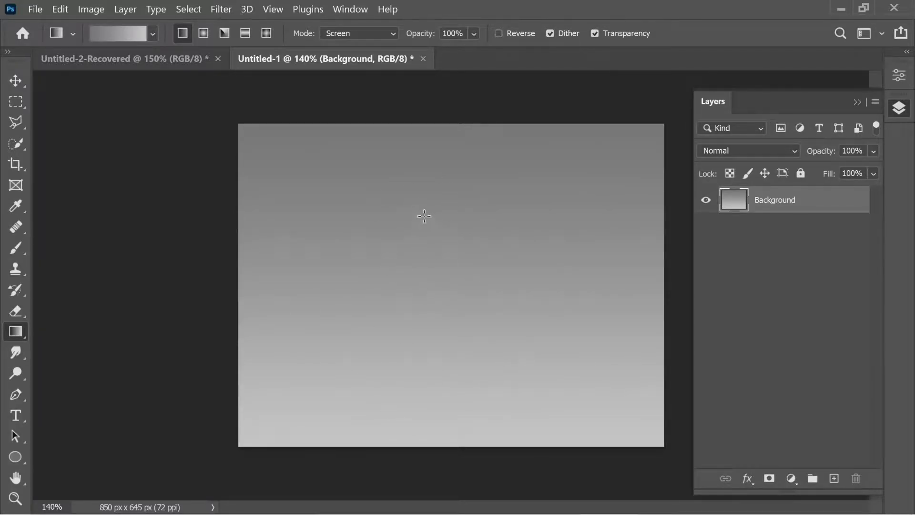
Step: Apply the Wave filter with 5 generators, wavelength 28 to 29, amplitude 998 to 999, 100% scale, Sine type and Repeat Edge Pixels
left_click(230, 10)
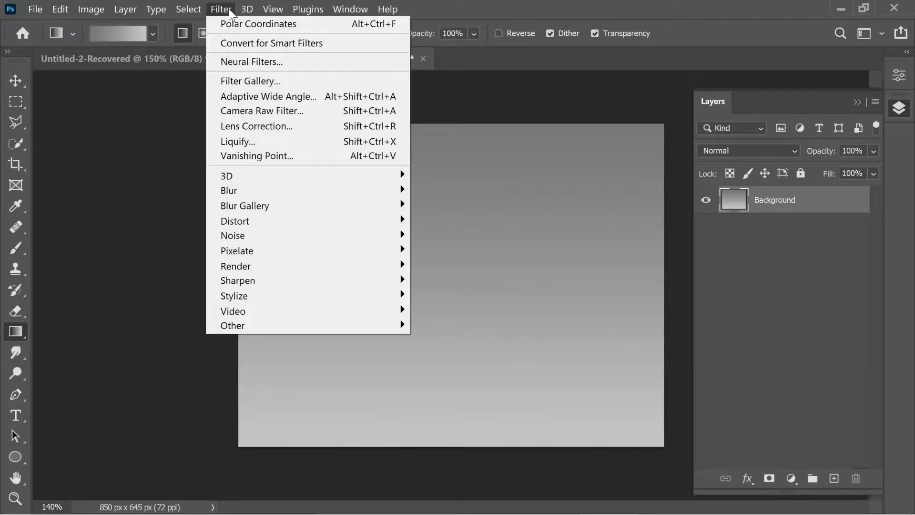
mouse_move(263, 228)
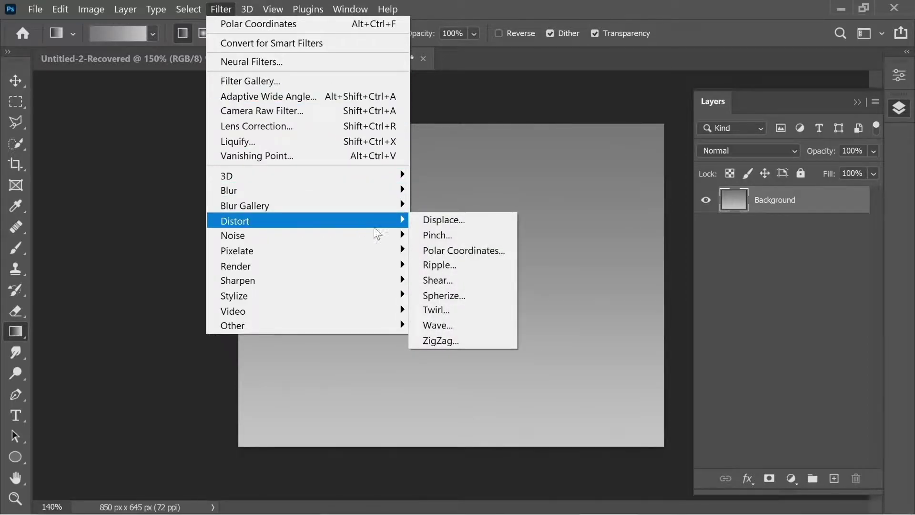
left_click(454, 326)
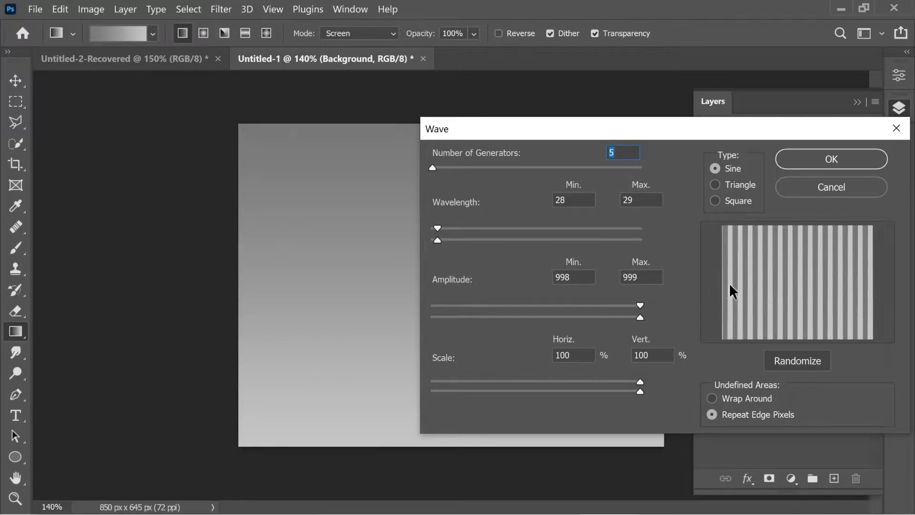
left_click(852, 162)
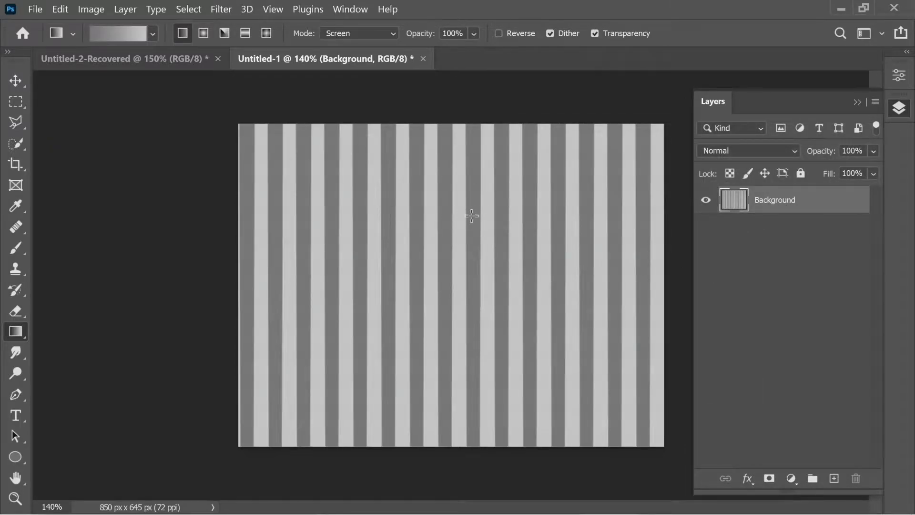
Step: Scale the striped layer to about 101% and nudge it 1 px left so it overlaps the canvas edges
left_click(16, 81)
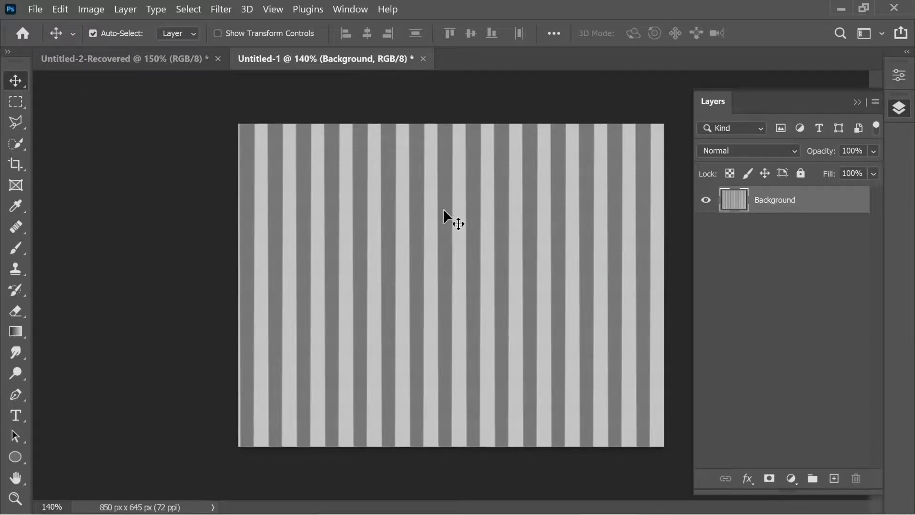
key("ctrl+a")
key("ctrl+t")
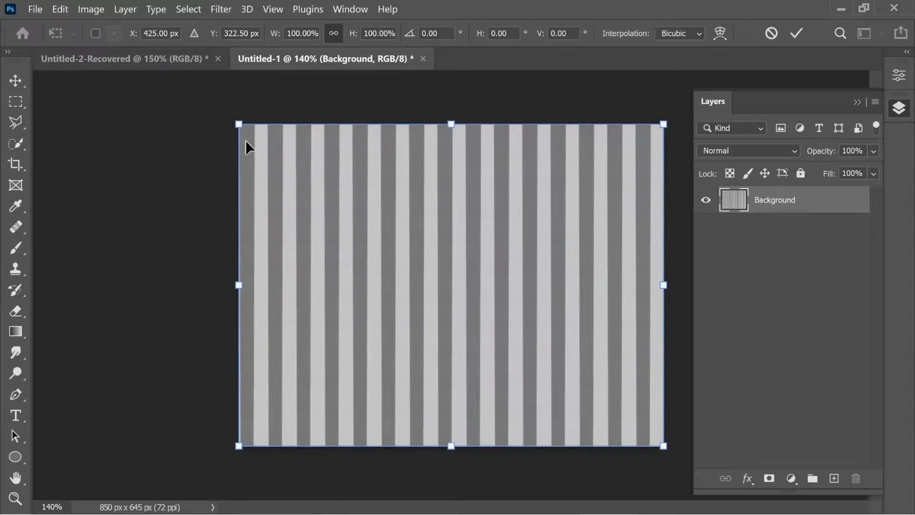
left_click_drag(454, 124, 454, 121)
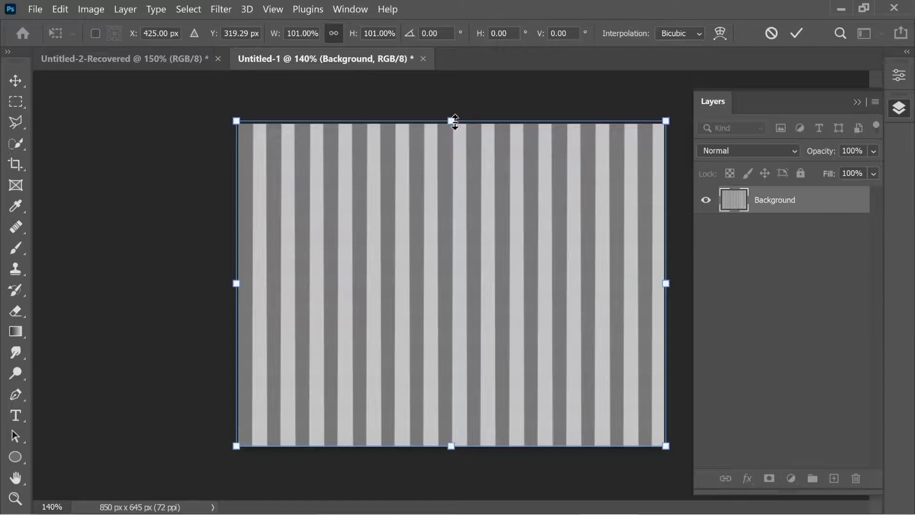
key("Left")
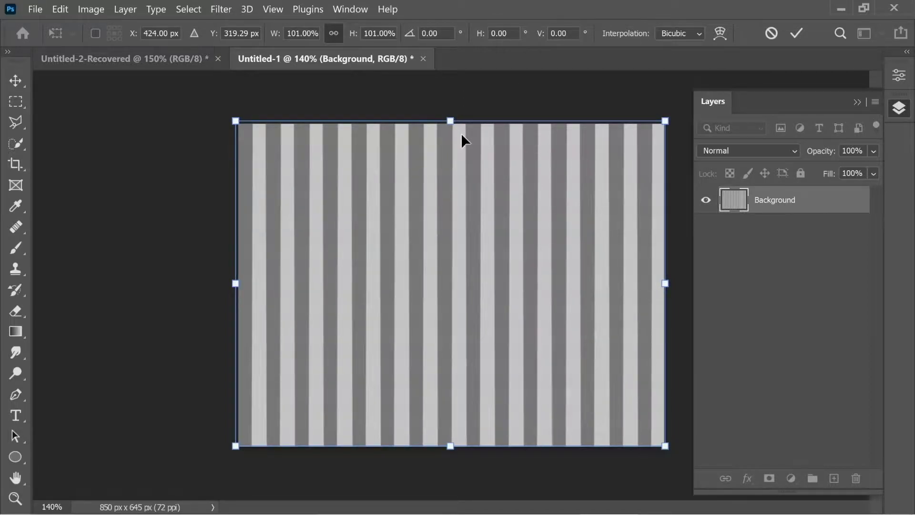
key("Return")
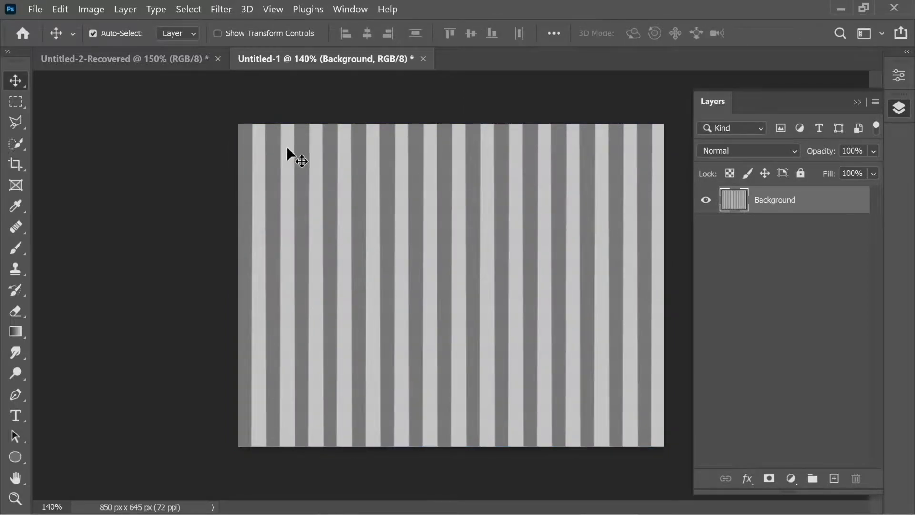
Step: Apply the Polar Coordinates filter to the striped layer with Rectangular to Polar
left_click(223, 11)
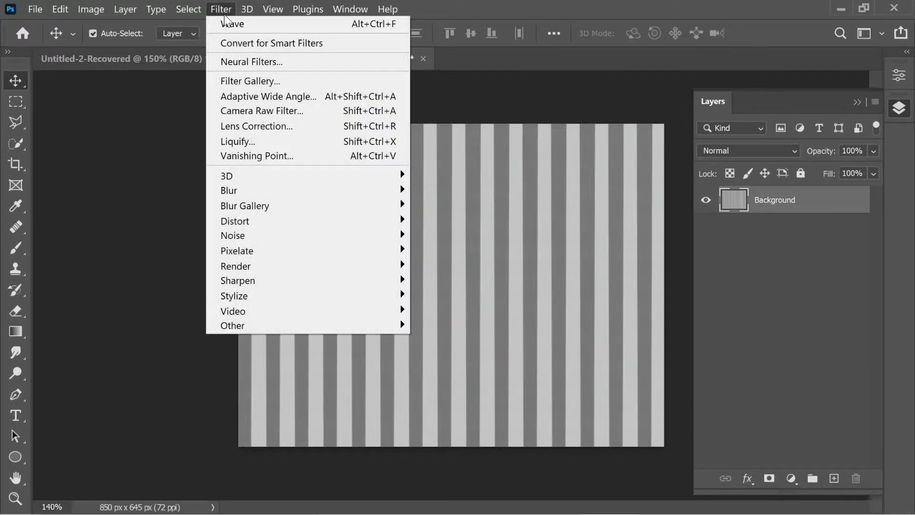
mouse_move(300, 220)
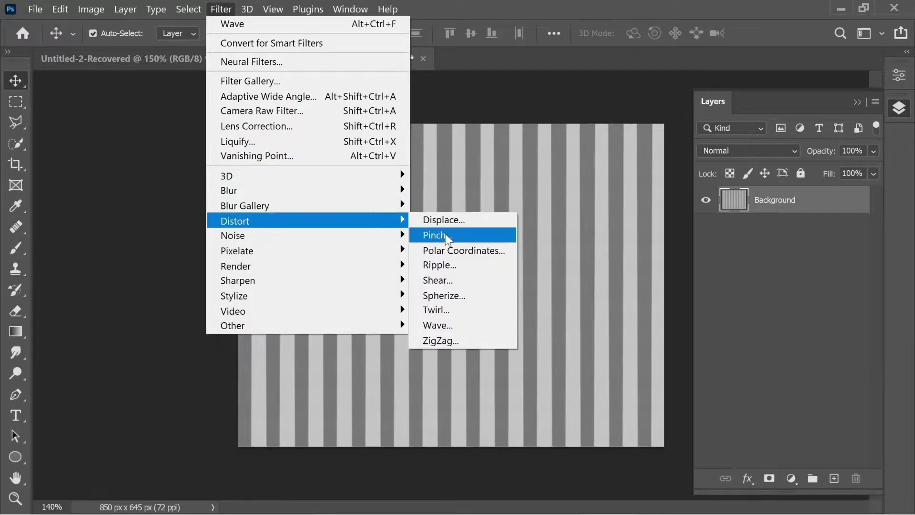
left_click(482, 251)
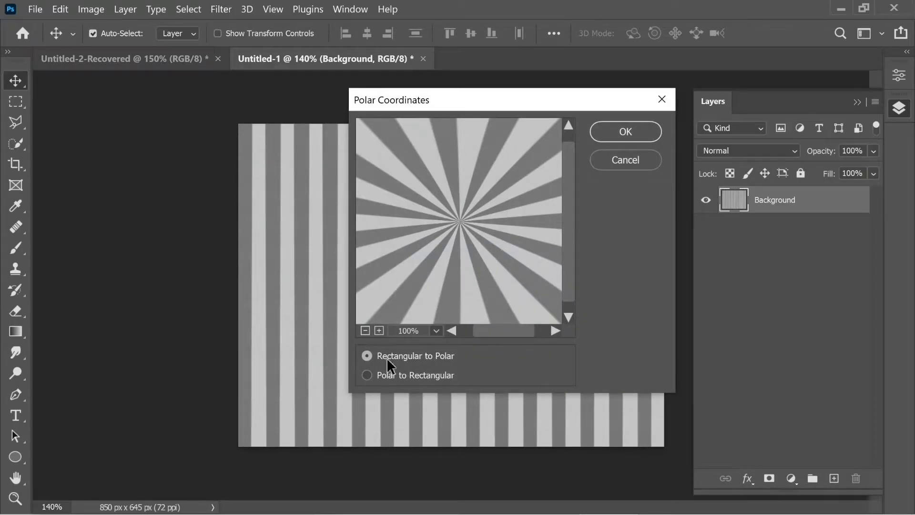
left_click(622, 132)
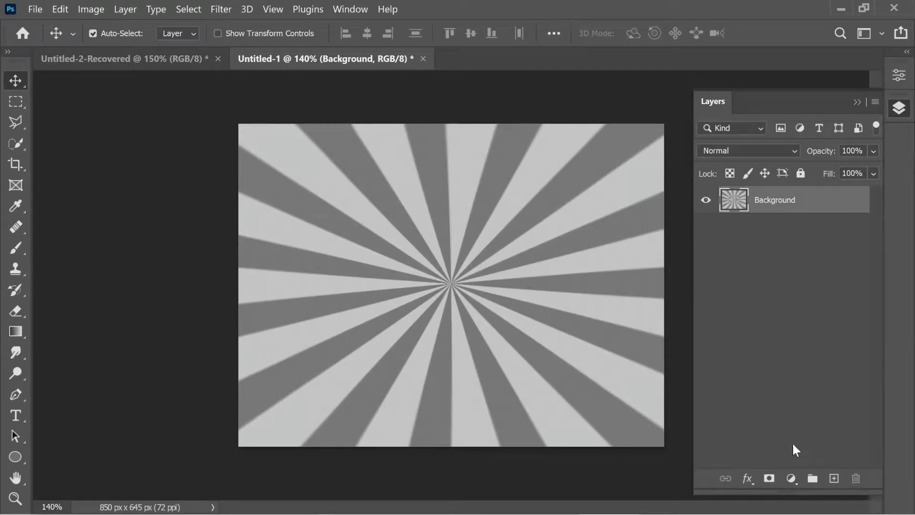
Step: Add a Gradient Map adjustment layer above the rays and set its starting color stop to 003876
left_click(791, 478)
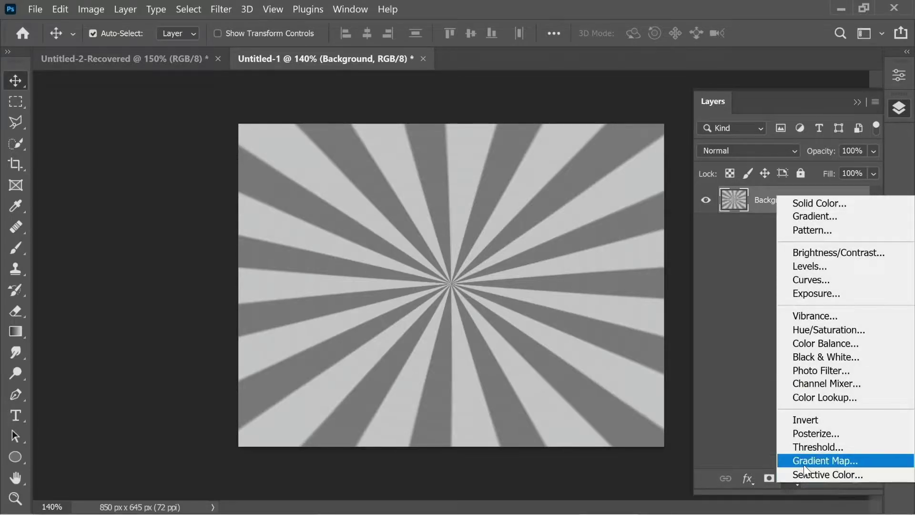
left_click(825, 461)
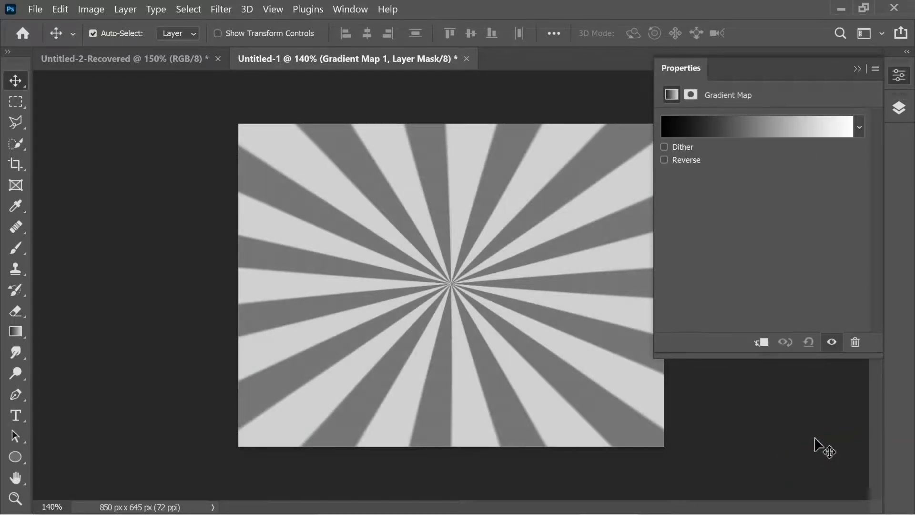
left_click(757, 136)
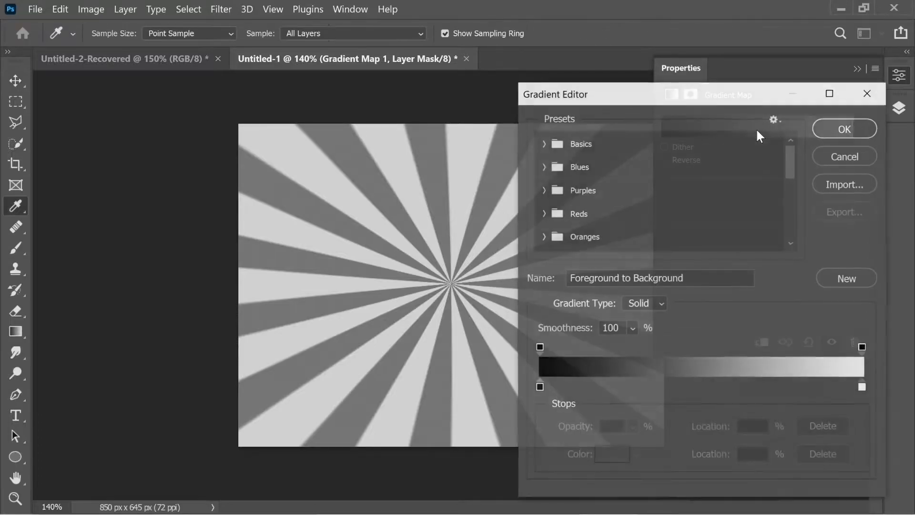
double_click(540, 388)
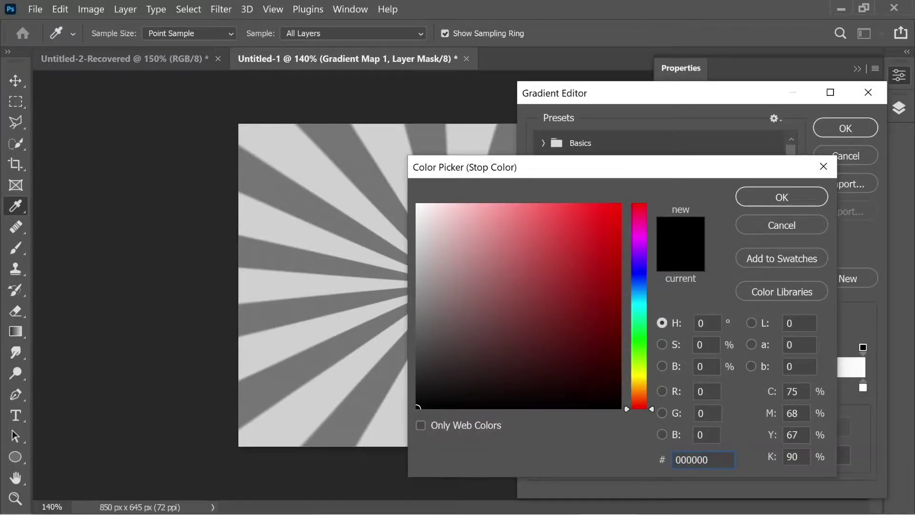
type("003876")
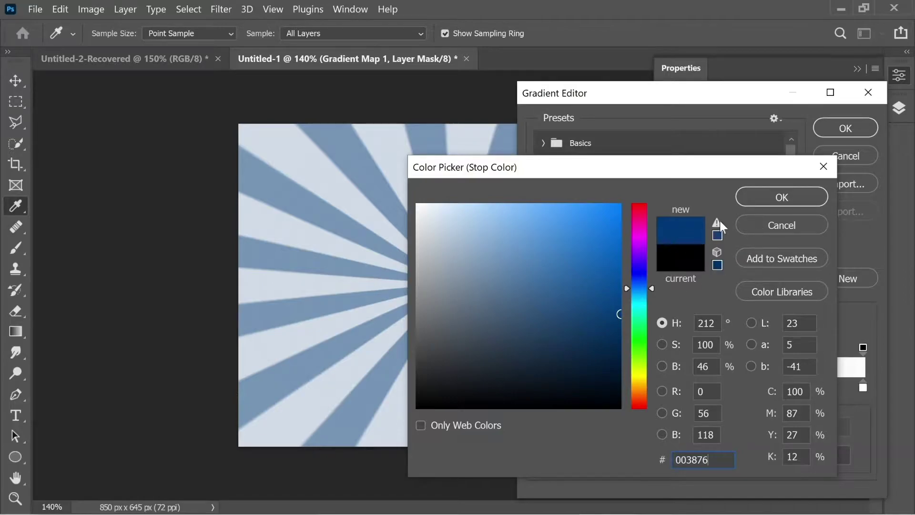
left_click(777, 198)
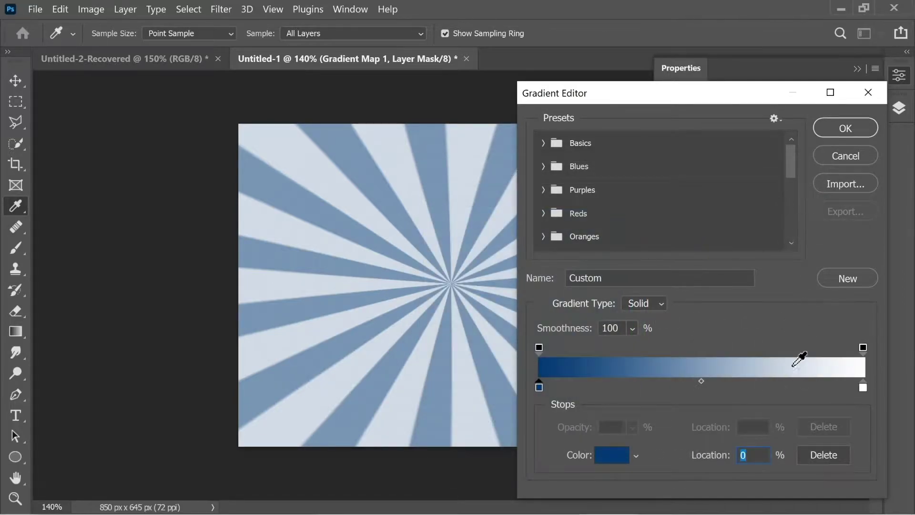
Step: Set the gradient map's ending color stop to 00b5e9 and the starting stop's location to 24%
double_click(864, 388)
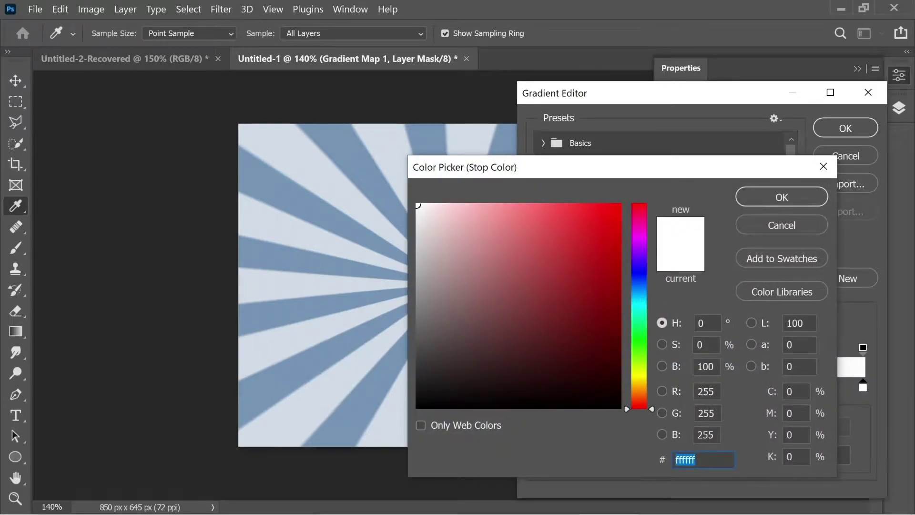
type("00b5e9")
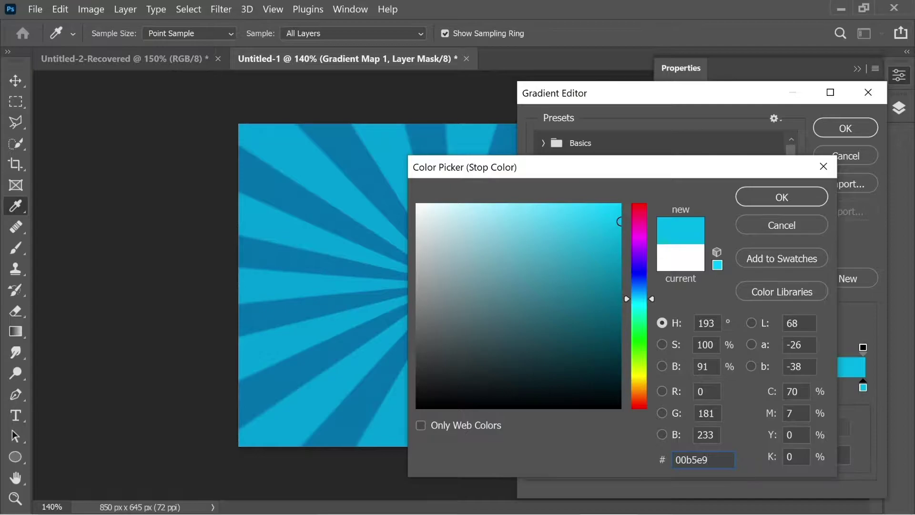
left_click(784, 199)
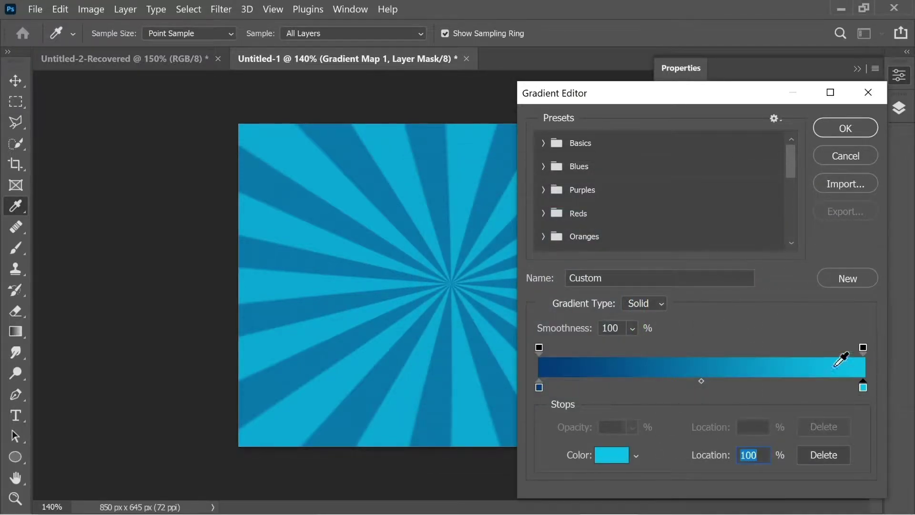
left_click(540, 389)
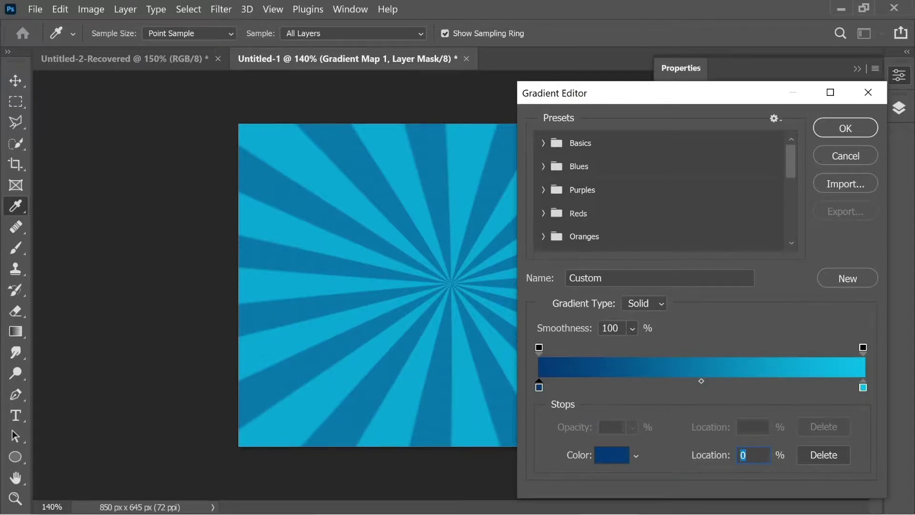
type("24")
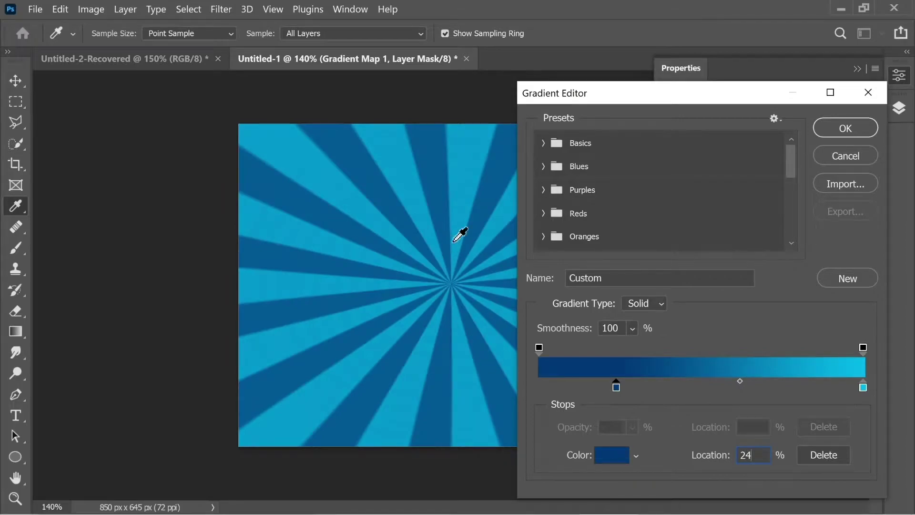
Step: Check the gradient's two opacity stops and apply the edited custom gradient to the Gradient Map adjustment
left_click(866, 347)
left_click(539, 347)
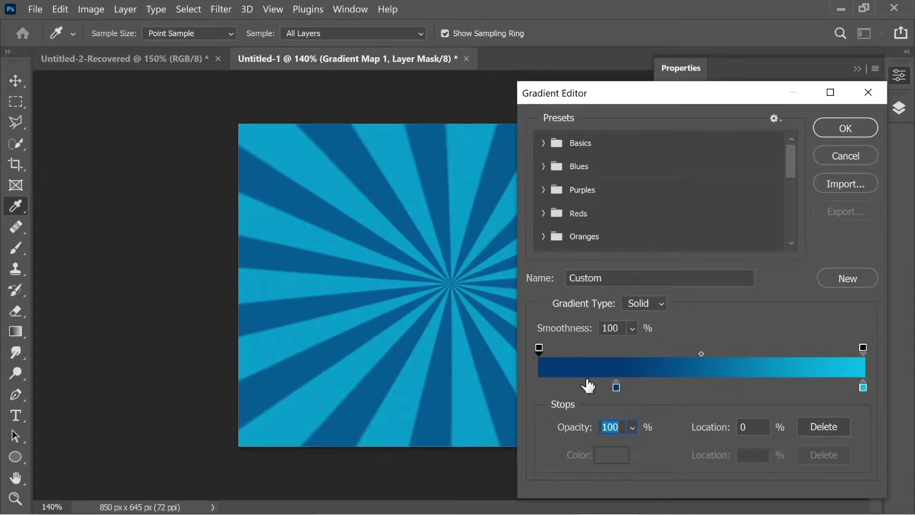
left_click(847, 128)
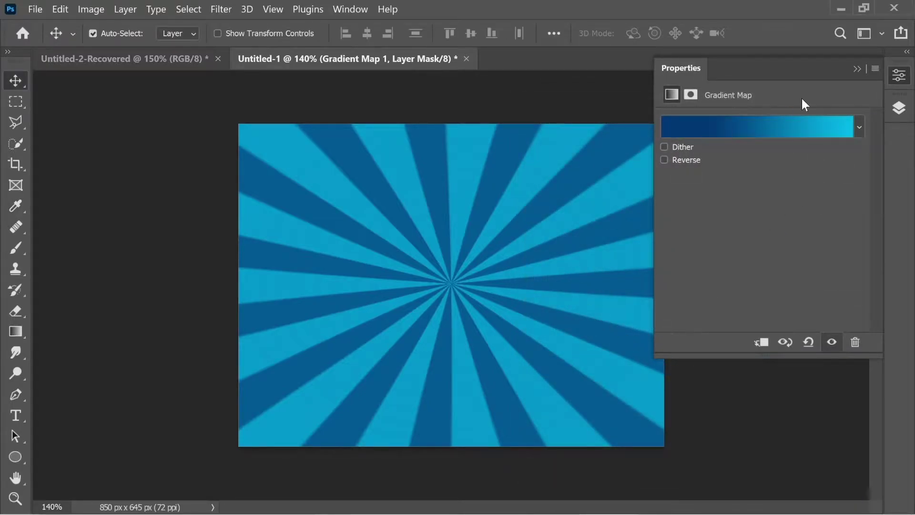
left_click(857, 69)
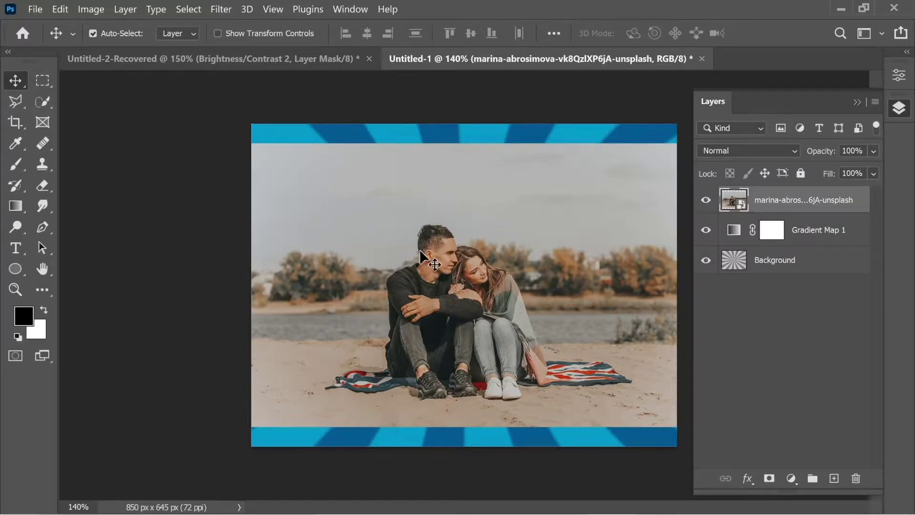
Step: Select the couple and their blanket in the placed photo using the Quick Selection tool's Select Subject
left_click(45, 101)
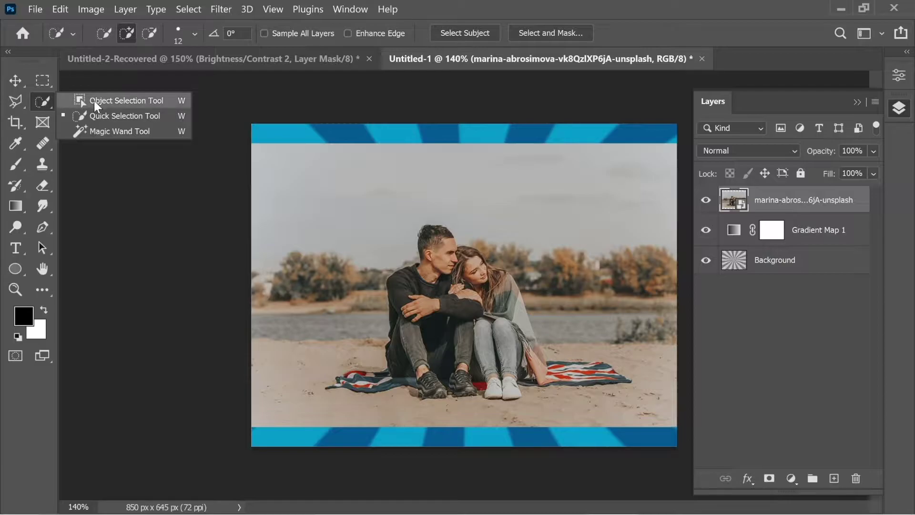
left_click(165, 117)
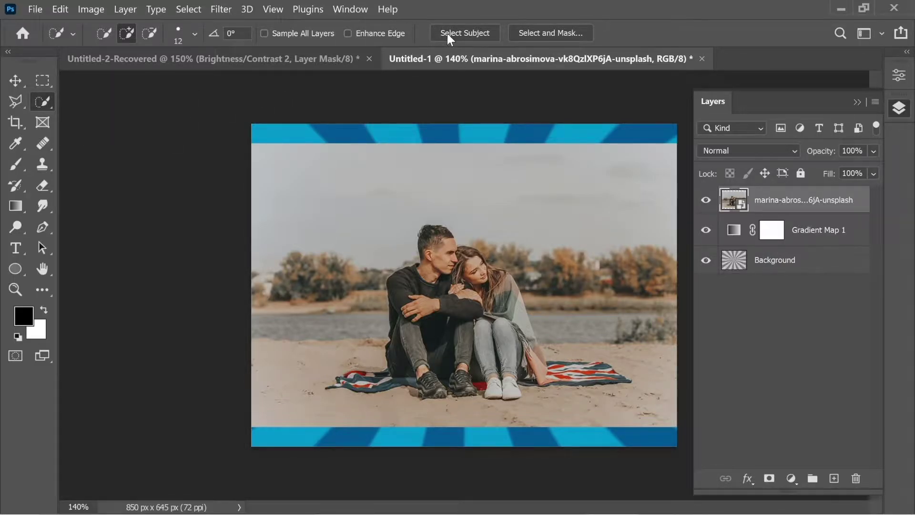
left_click(468, 36)
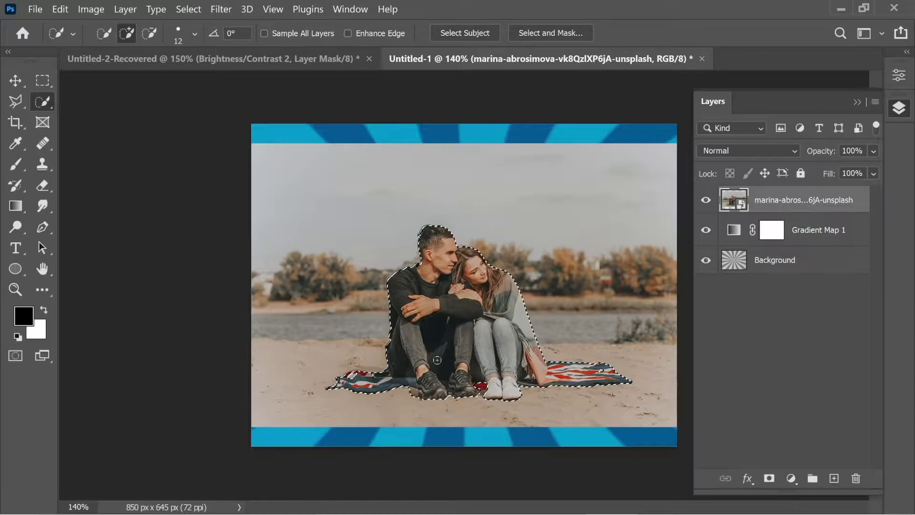
Step: Subtract the patch of sand beside the man's black shoe from the couple's selection
key("ctrl+plus")
key("ctrl+plus")
key("ctrl+plus")
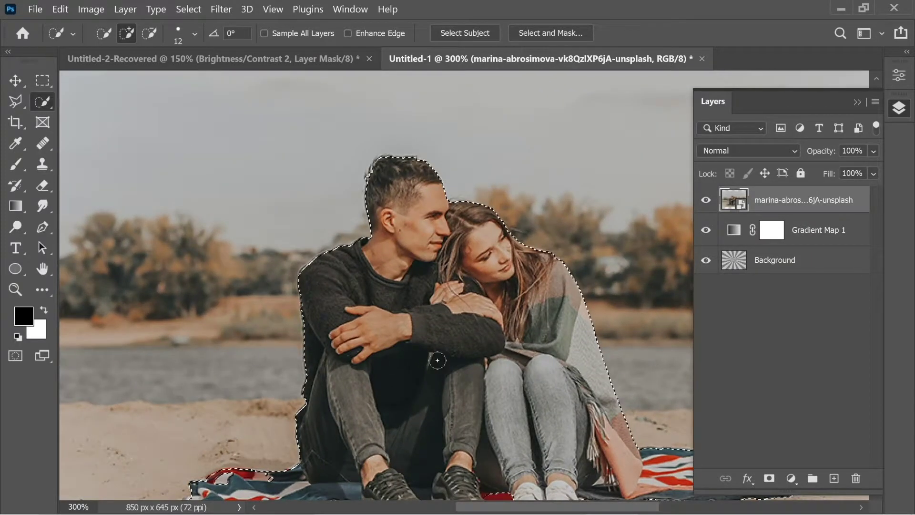
left_click_drag(429, 334, 313, 165)
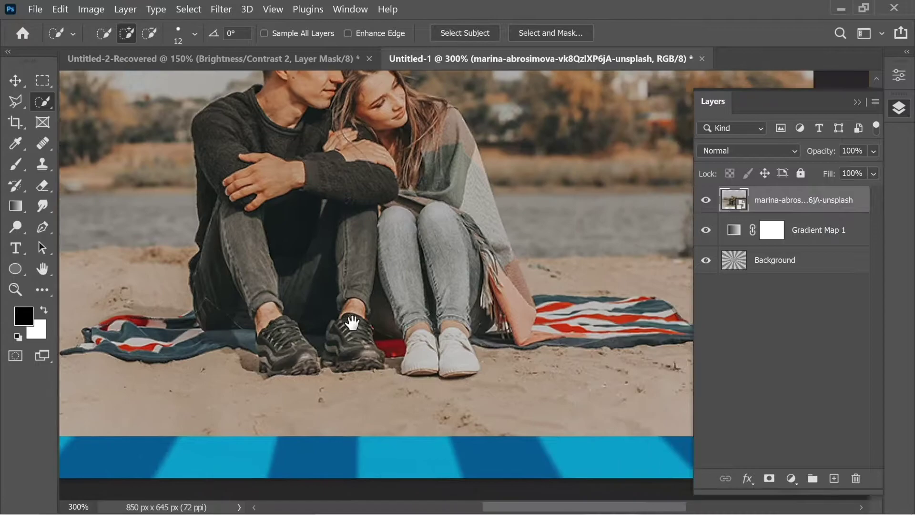
left_click_drag(352, 322, 344, 323)
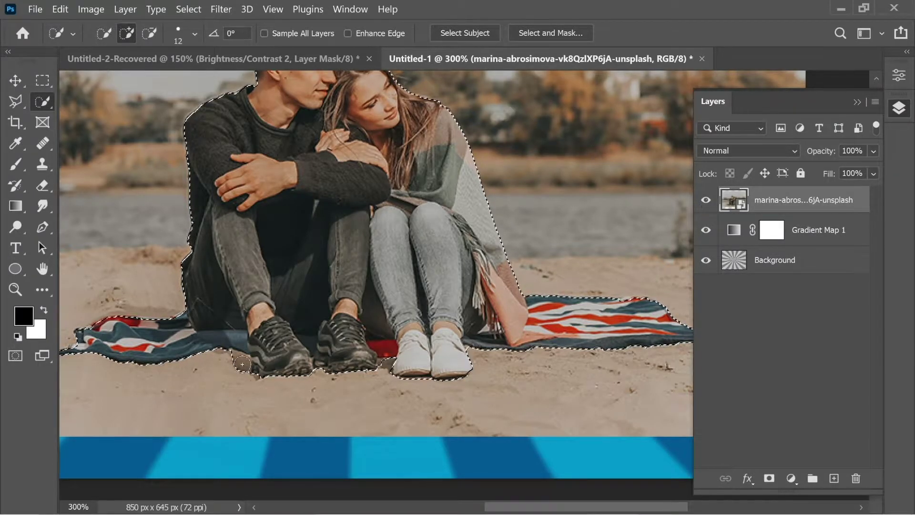
key("alt")
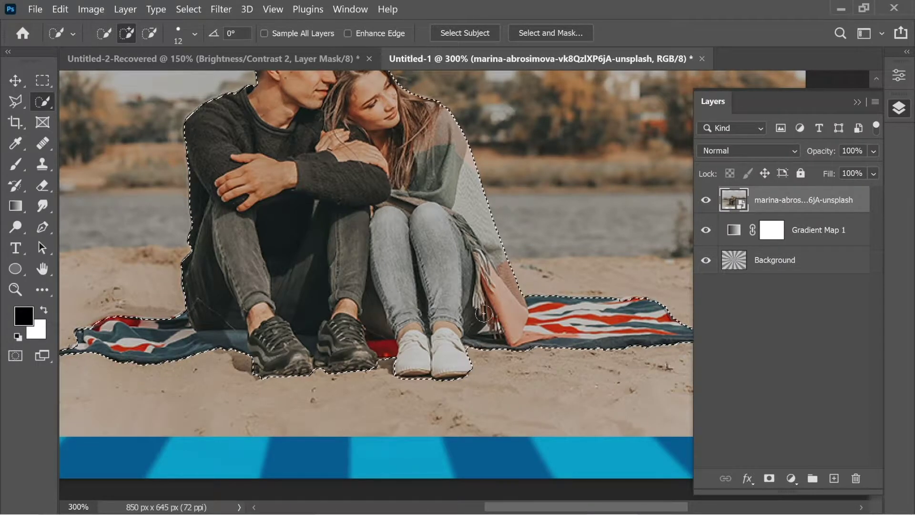
scroll(483, 313, "down", 5)
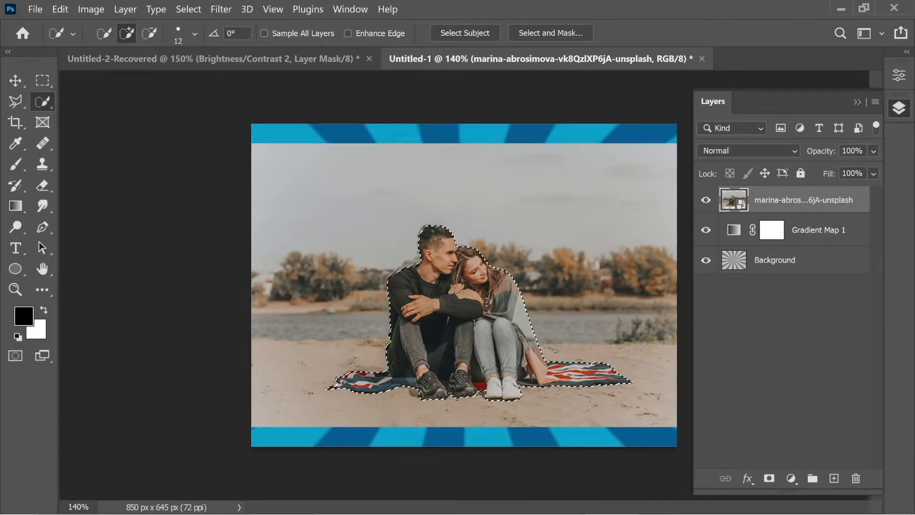
Step: Copy the selected couple to a new layer named People and delete the original photo layer
key("ctrl+j")
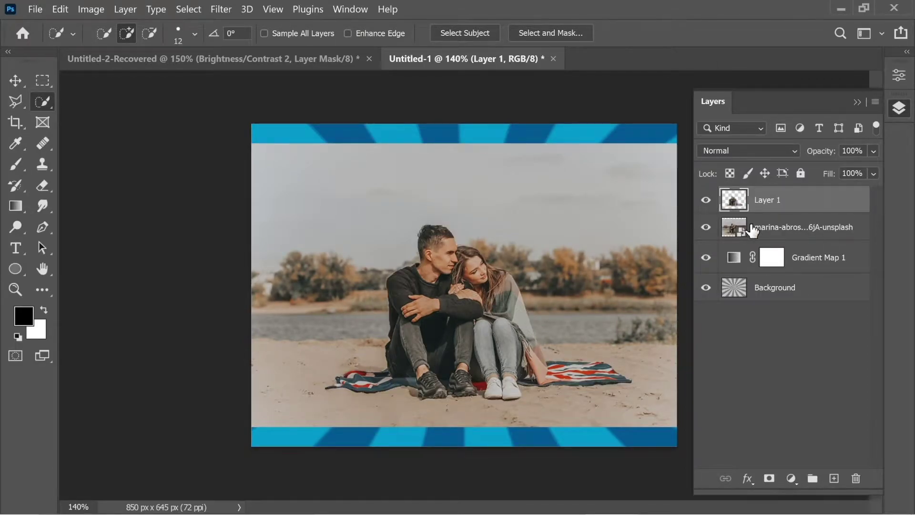
left_click(707, 228)
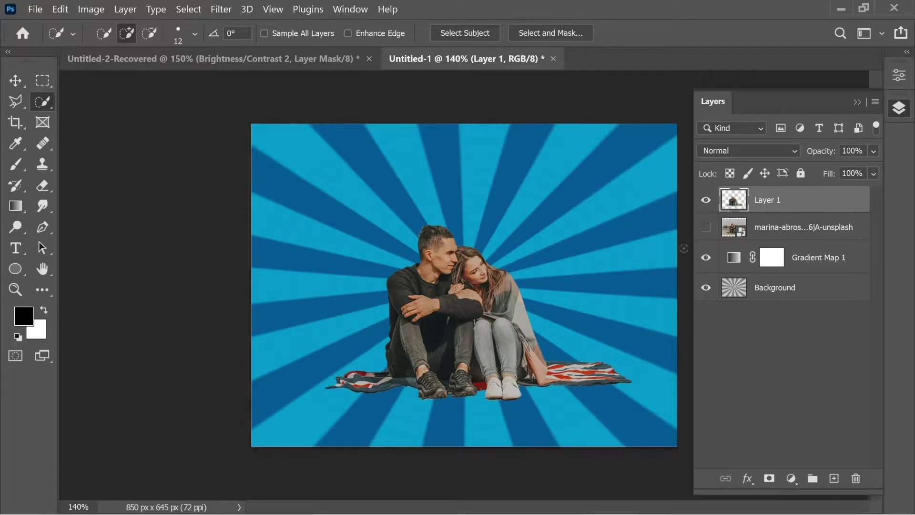
left_click_drag(762, 231, 860, 478)
double_click(769, 200)
type("People")
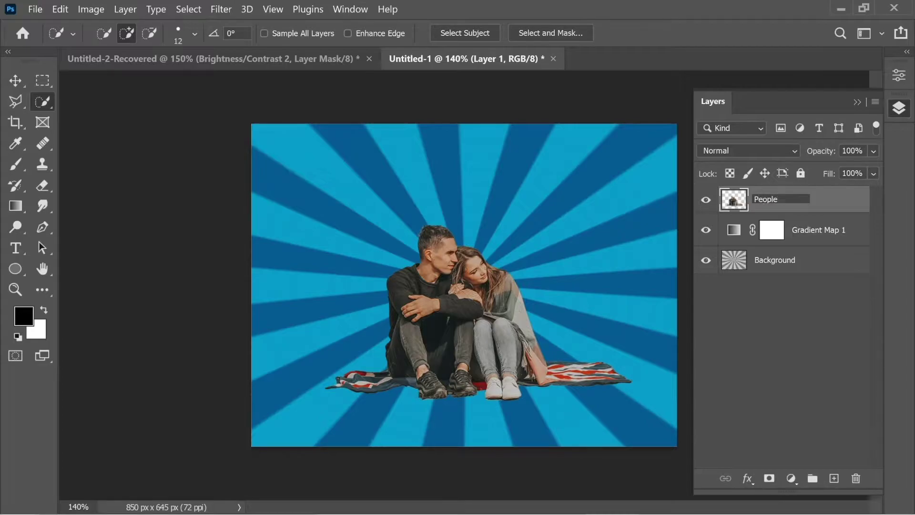
Step: Enlarge the People layer proportionally and reposition it so the blanket reaches the canvas's right edge
left_click(15, 80)
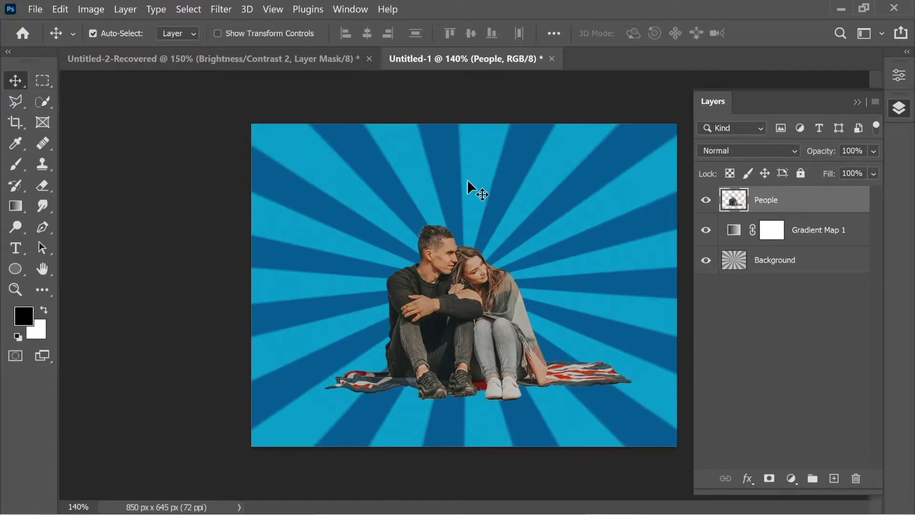
key("ctrl+t")
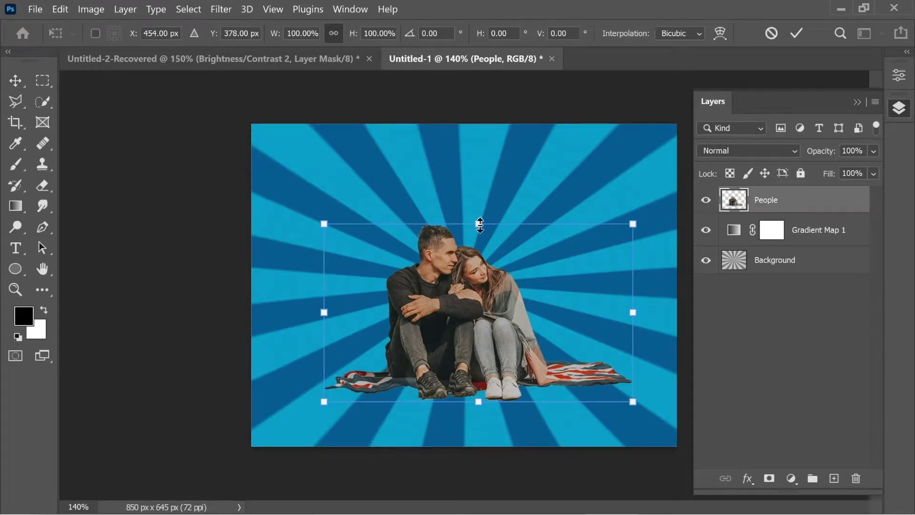
left_click_drag(480, 226, 473, 182)
left_click_drag(471, 261, 488, 272)
key("Return")
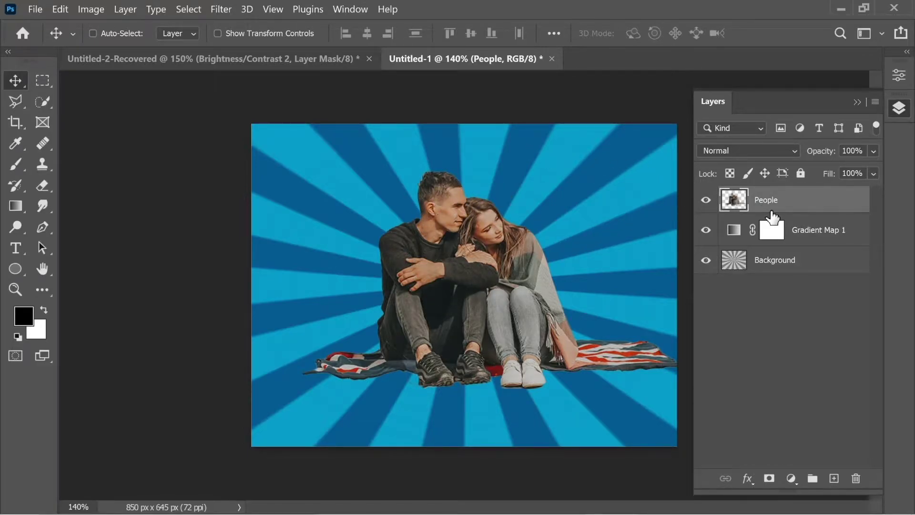
Step: Duplicate the People layer and apply Poster Edges to the copy with edge thickness 0, edge intensity 10 and posterization 2
key("ctrl+j")
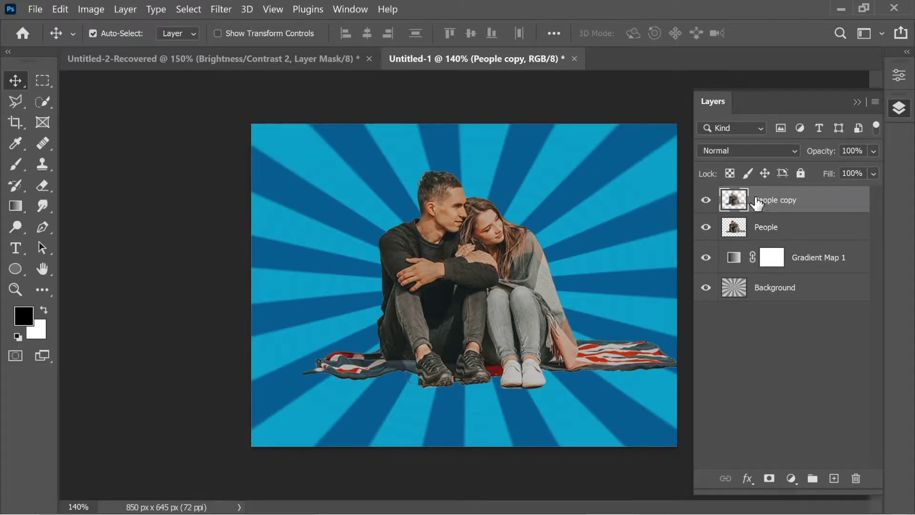
left_click(221, 9)
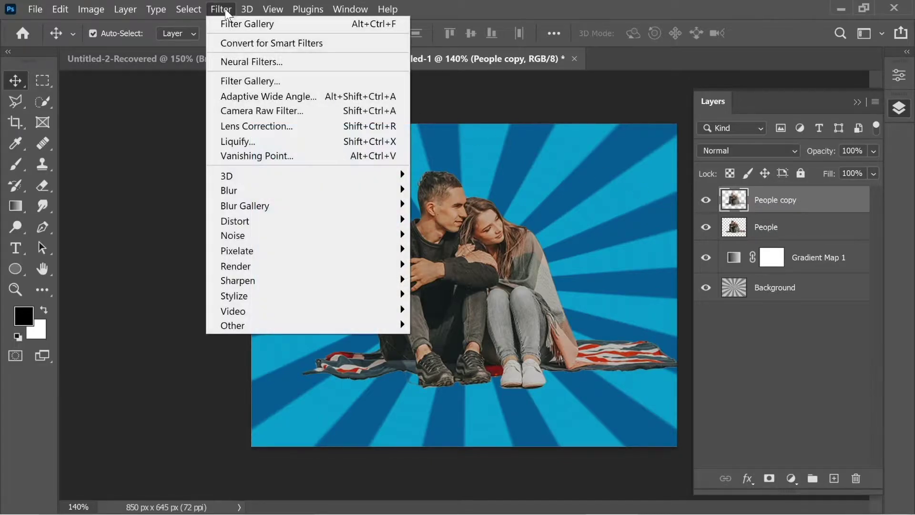
left_click(244, 79)
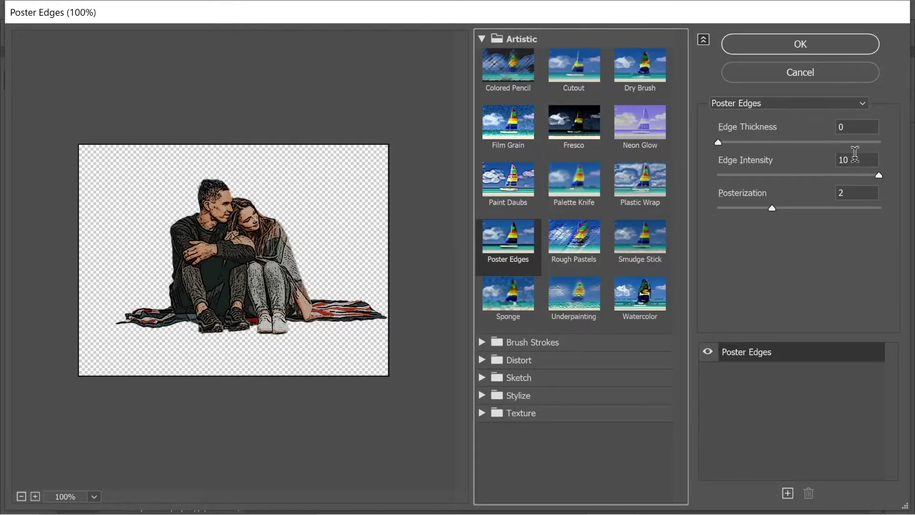
left_click(795, 46)
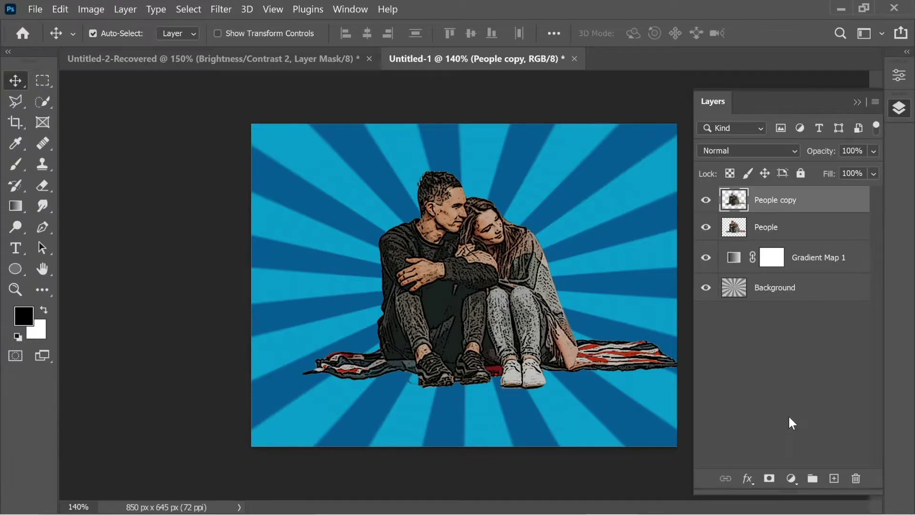
Step: Add a Brightness/Contrast adjustment with brightness -40 and contrast 82, clipped to the People copy layer
left_click(791, 478)
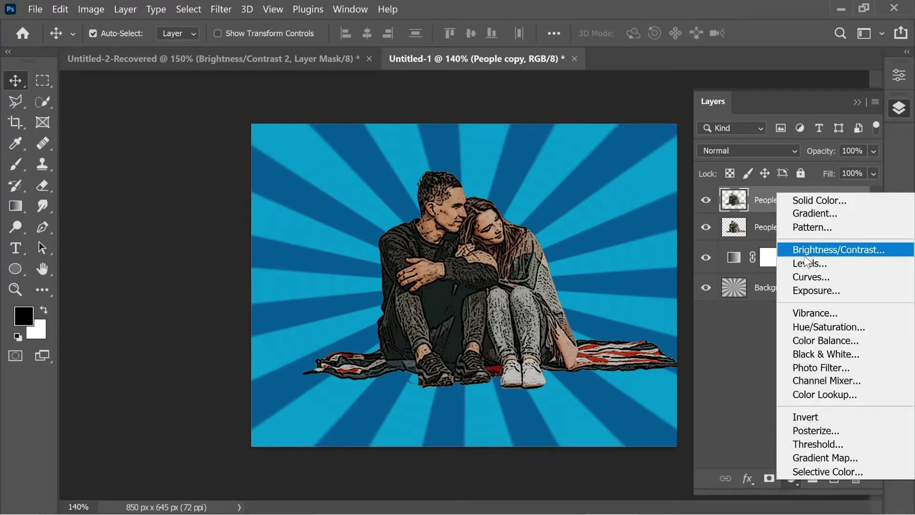
left_click(816, 251)
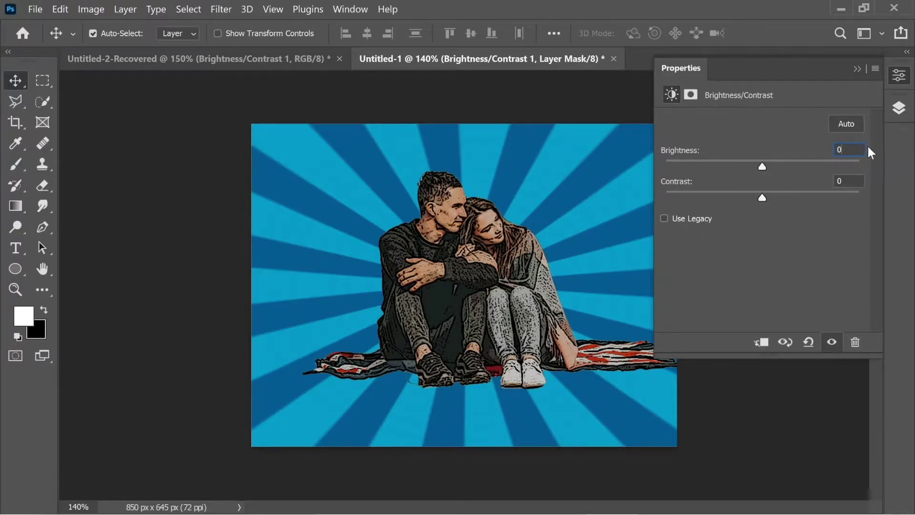
type("-40")
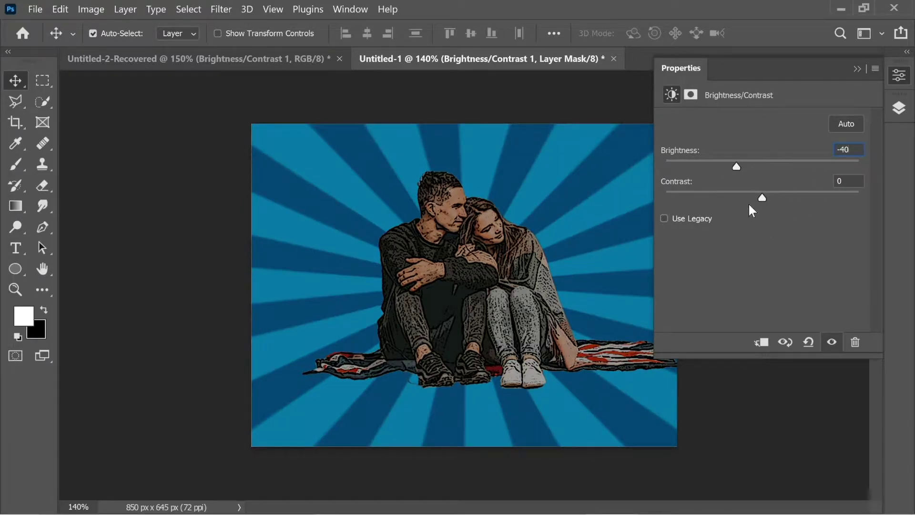
type("82")
left_click(858, 72)
left_click(899, 108)
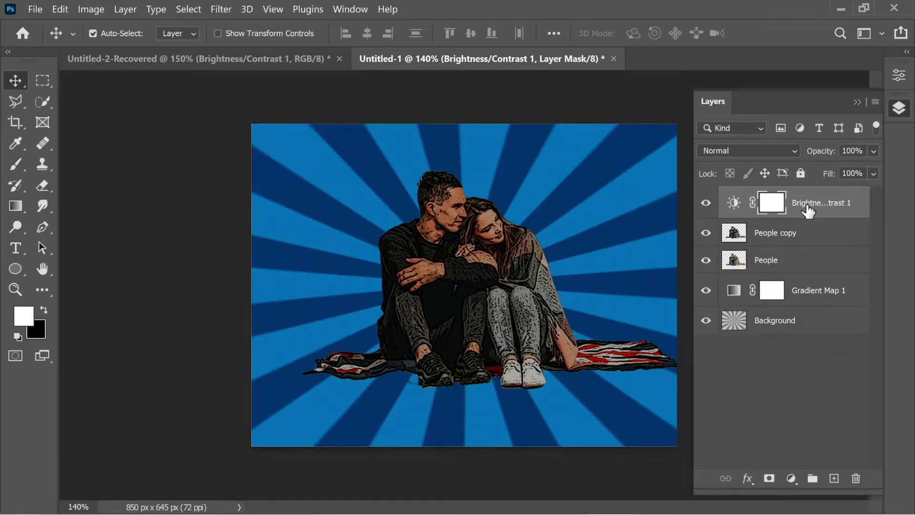
right_click(825, 207)
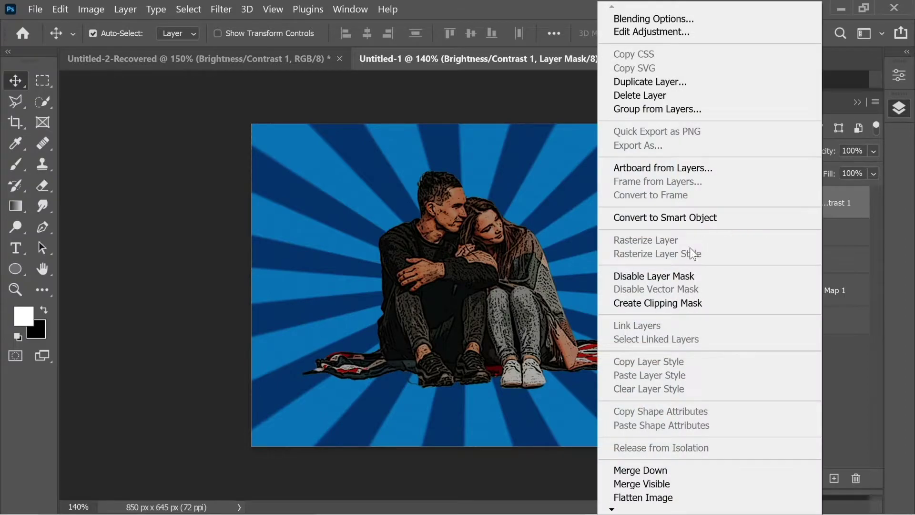
left_click(676, 306)
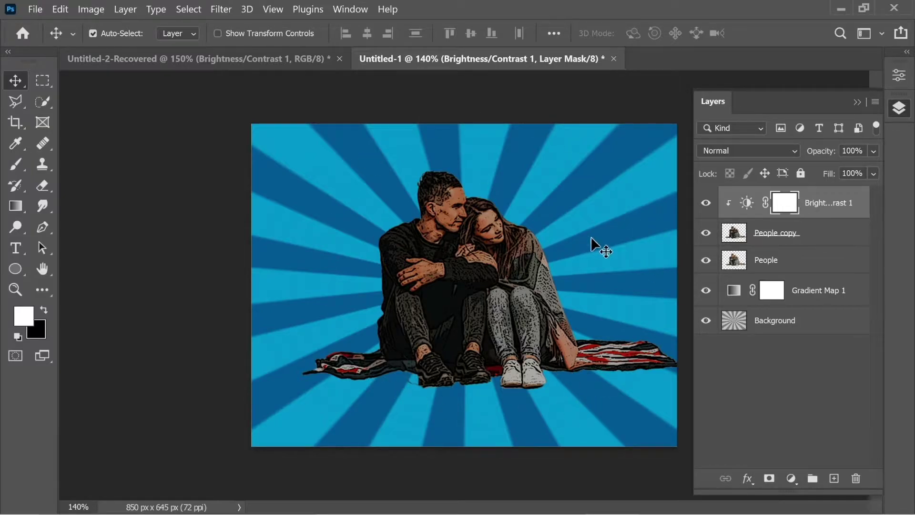
Step: Add a second Brightness/Contrast adjustment above the first with brightness -68 and contrast 49, clipped to the People copy layer
left_click(792, 478)
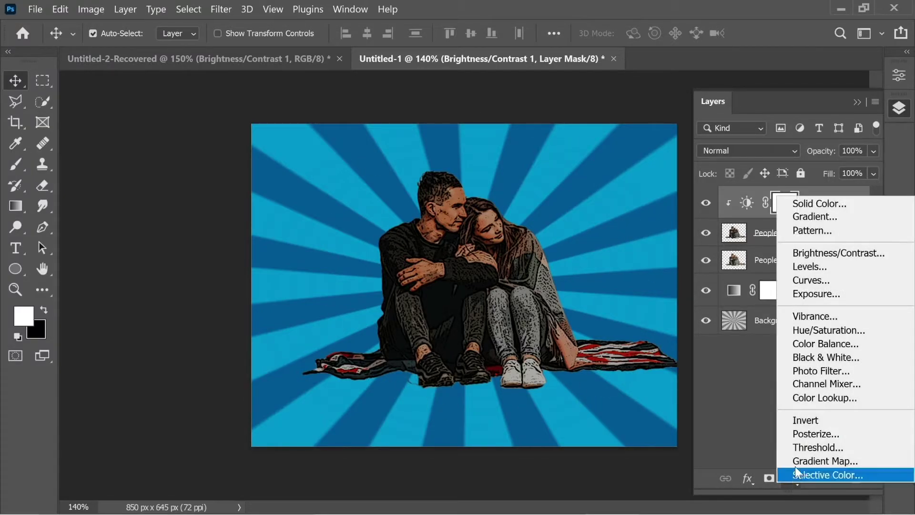
left_click(830, 253)
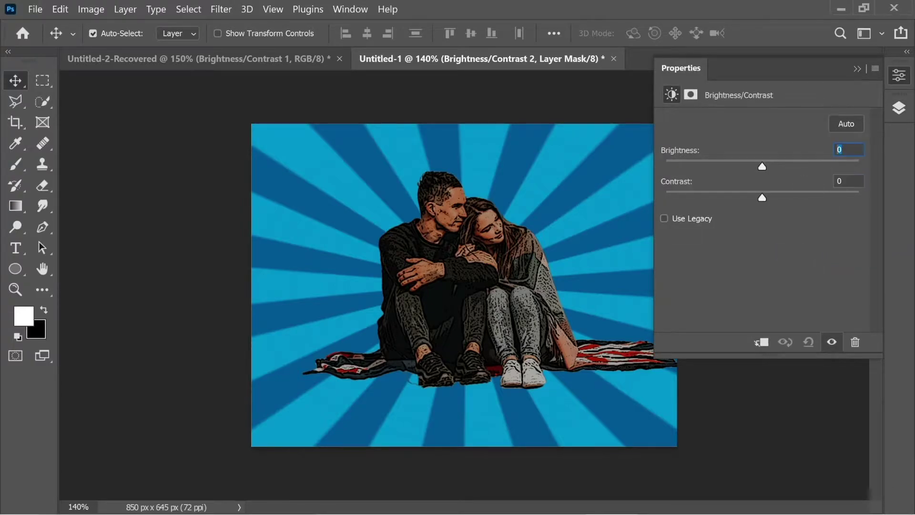
type("-68")
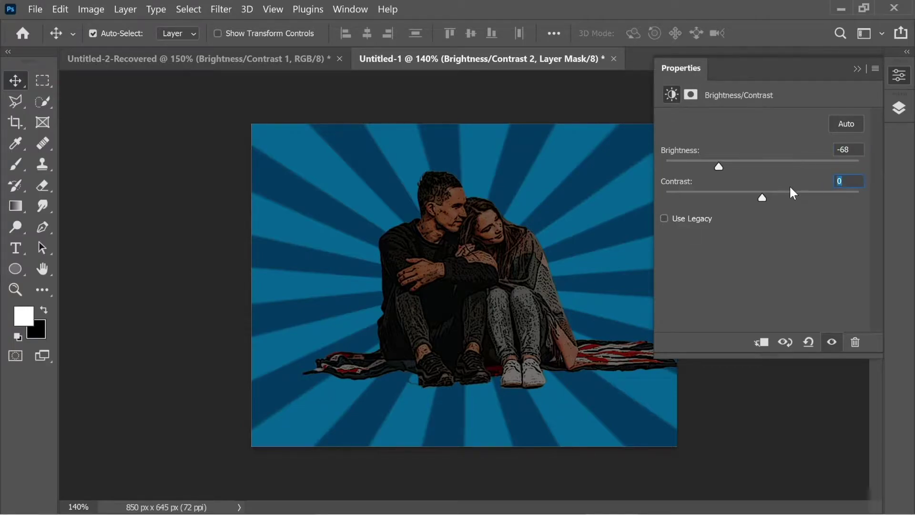
type("49")
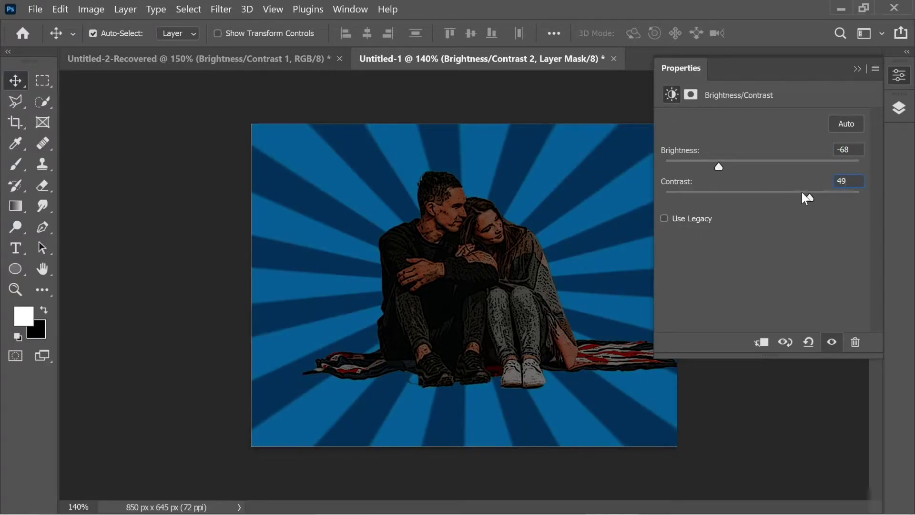
left_click(857, 70)
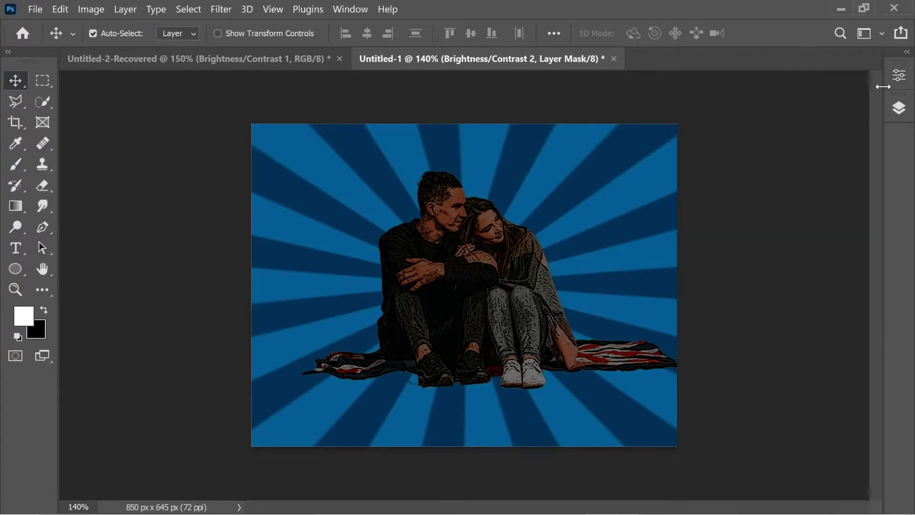
left_click(900, 109)
right_click(812, 207)
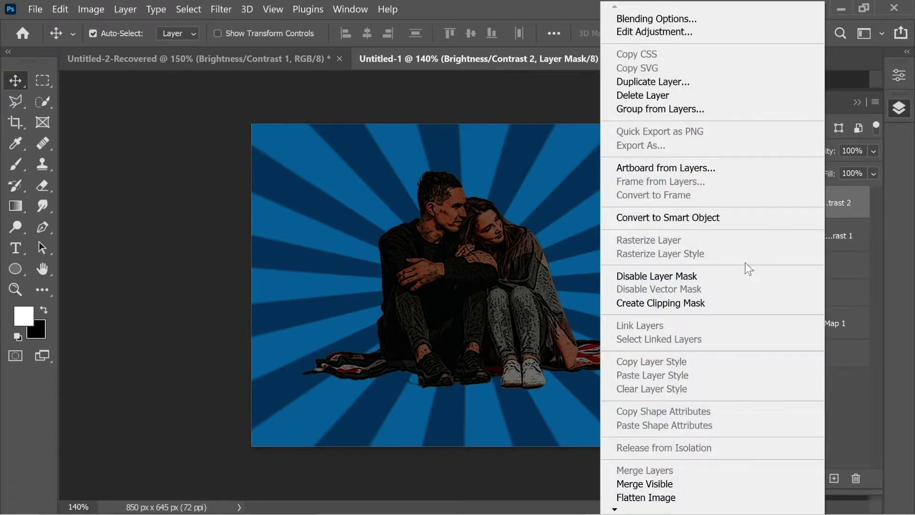
left_click(652, 305)
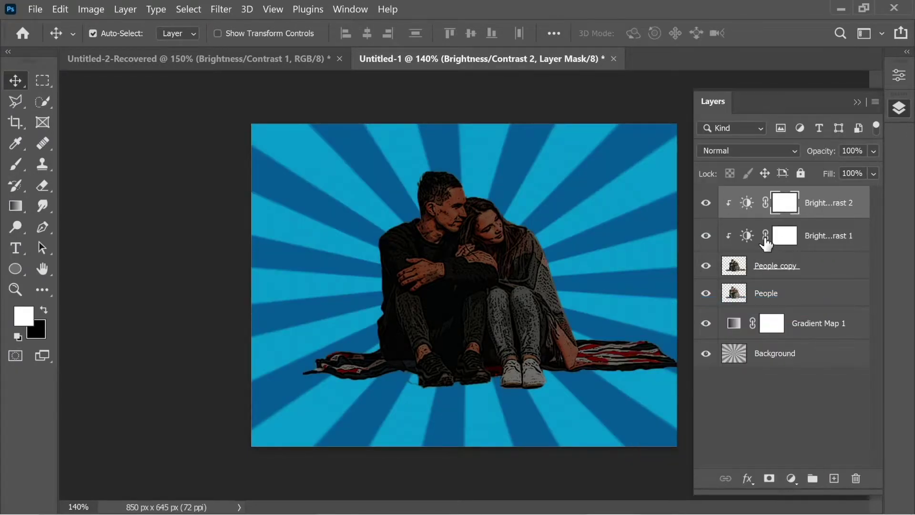
Step: Invert the upper Brightness/Contrast adjustment's mask to black and paint white with a soft 40 px brush over the man's shadow areas
key("b")
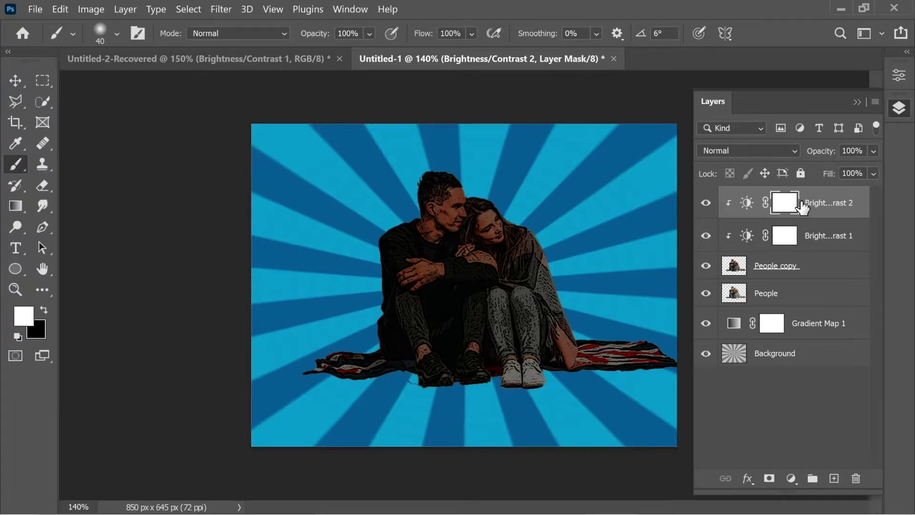
key("ctrl+i")
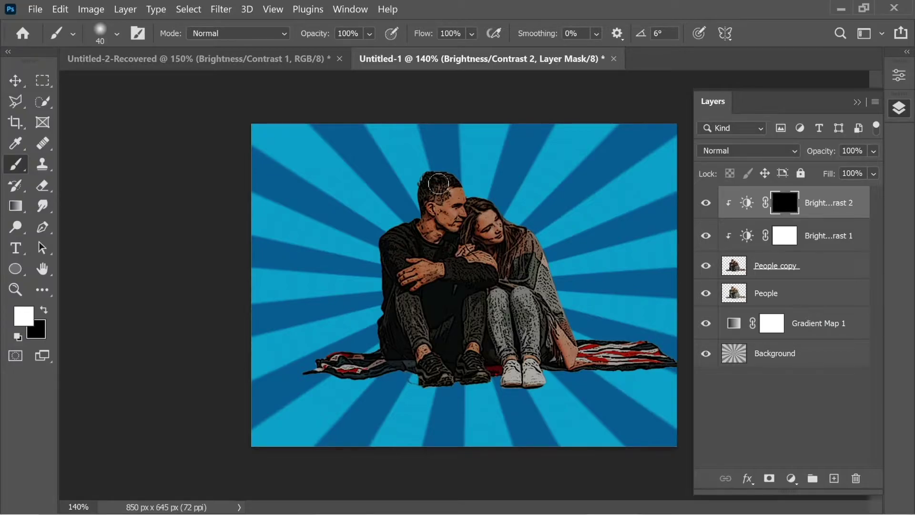
mouse_move(421, 235)
left_mouse_down()
mouse_move(439, 186)
mouse_move(413, 229)
left_mouse_up()
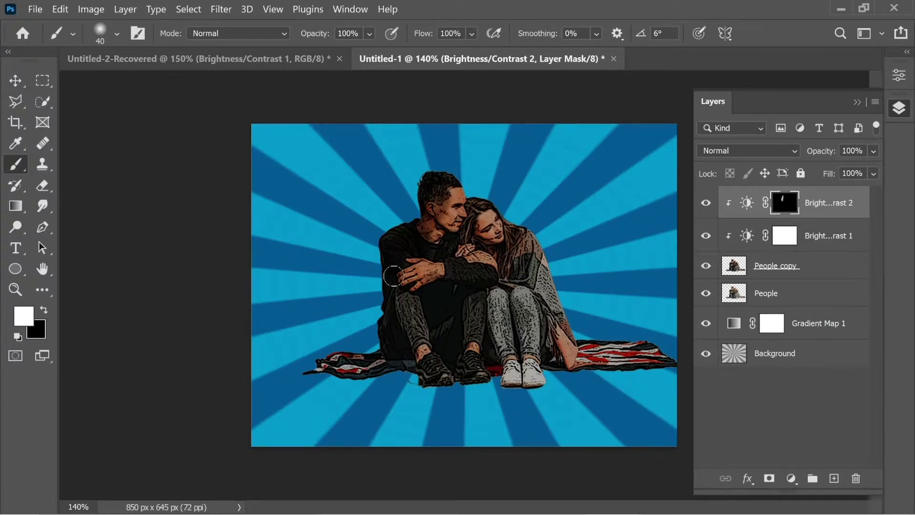
mouse_move(414, 349)
left_mouse_down()
mouse_move(428, 374)
mouse_move(395, 256)
mouse_move(387, 330)
mouse_move(399, 358)
mouse_move(396, 299)
mouse_move(385, 359)
mouse_move(342, 362)
mouse_move(503, 348)
mouse_move(530, 394)
mouse_move(469, 218)
mouse_move(447, 276)
mouse_move(433, 387)
mouse_move(436, 323)
mouse_move(444, 323)
mouse_move(401, 325)
mouse_move(553, 217)
mouse_move(526, 327)
mouse_move(439, 209)
mouse_move(326, 363)
mouse_move(434, 370)
mouse_move(402, 297)
left_mouse_up()
Step: Refine the upper Brightness/Contrast mask over the couple's arms and legs, painting in black with the brush opacity reduced to 39%
key("x")
mouse_move(444, 274)
left_mouse_down()
mouse_move(484, 272)
mouse_move(493, 224)
mouse_move(508, 318)
left_mouse_up()
left_click_drag(370, 33, 367, 57)
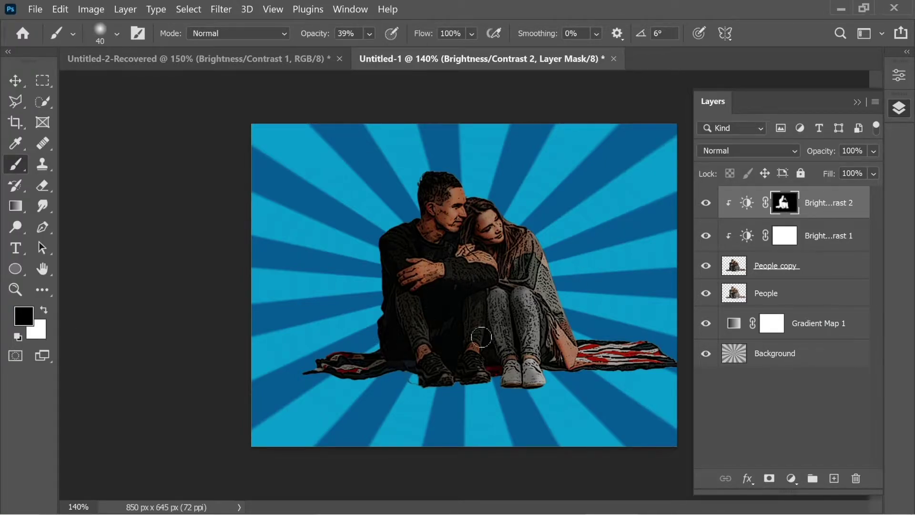
left_click_drag(484, 310, 535, 310)
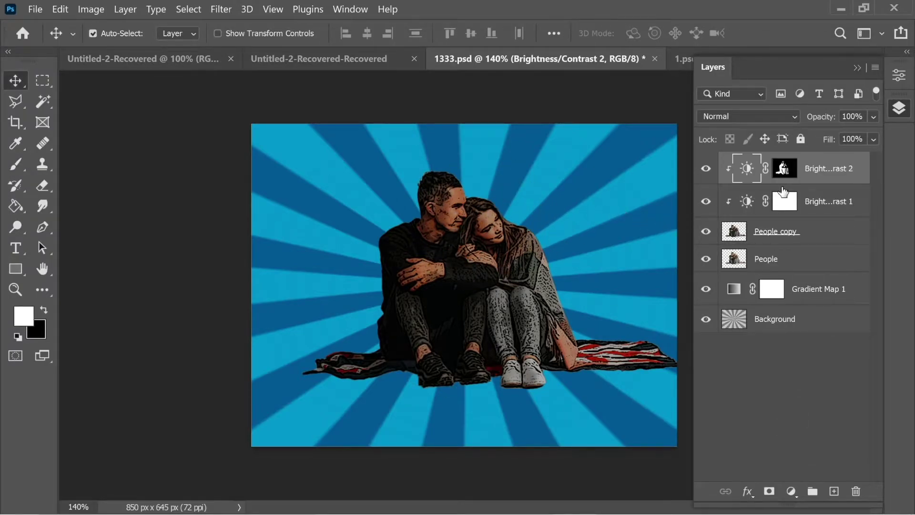
Step: Enlarge both People layers and their two Brightness/Contrast adjustments together proportionally toward the canvas's lower left, and deselect the layers
left_click(802, 261, "shift")
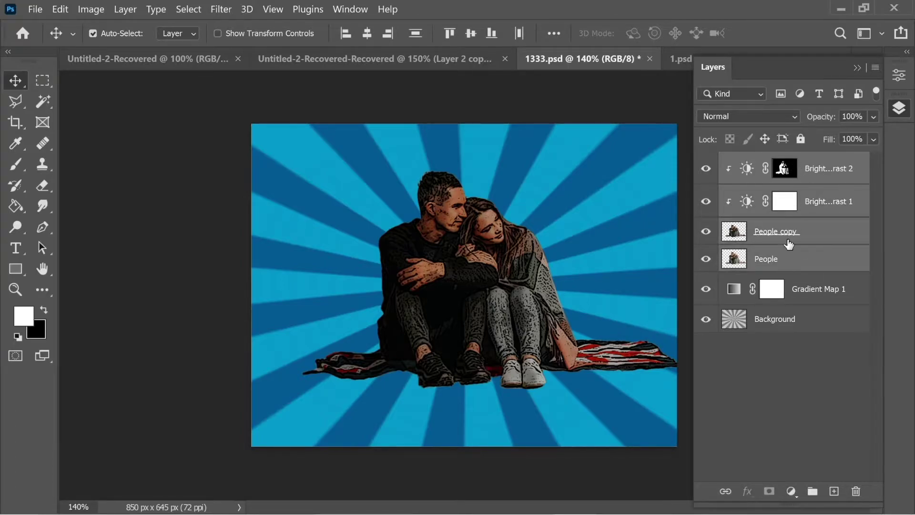
key("ctrl+t")
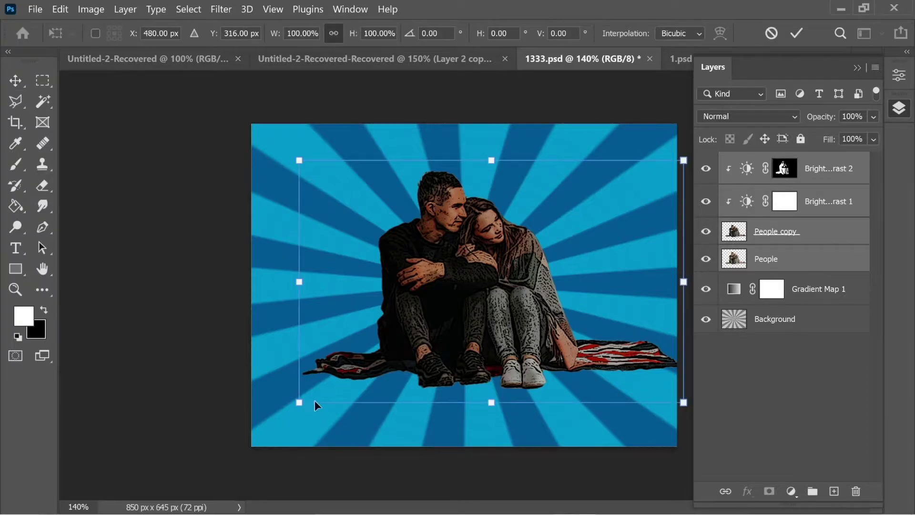
left_click_drag(296, 405, 268, 428)
key("Return")
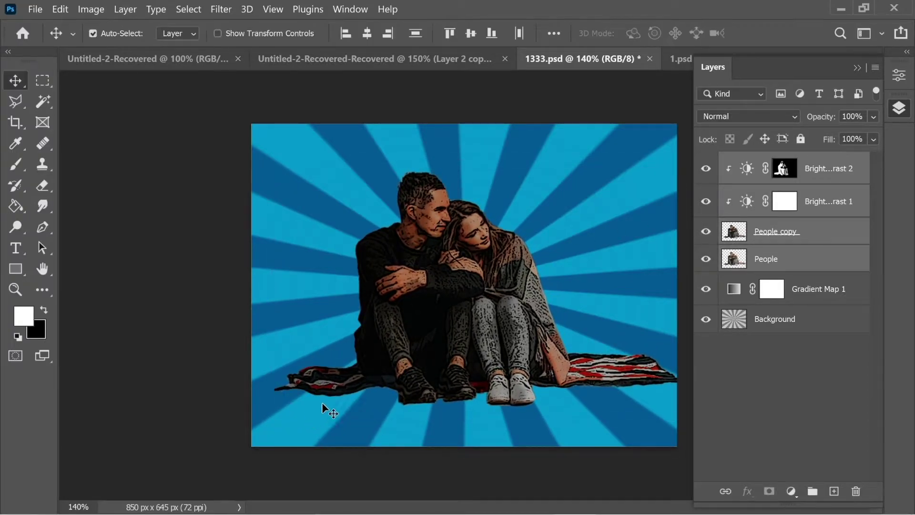
key("ctrl+d")
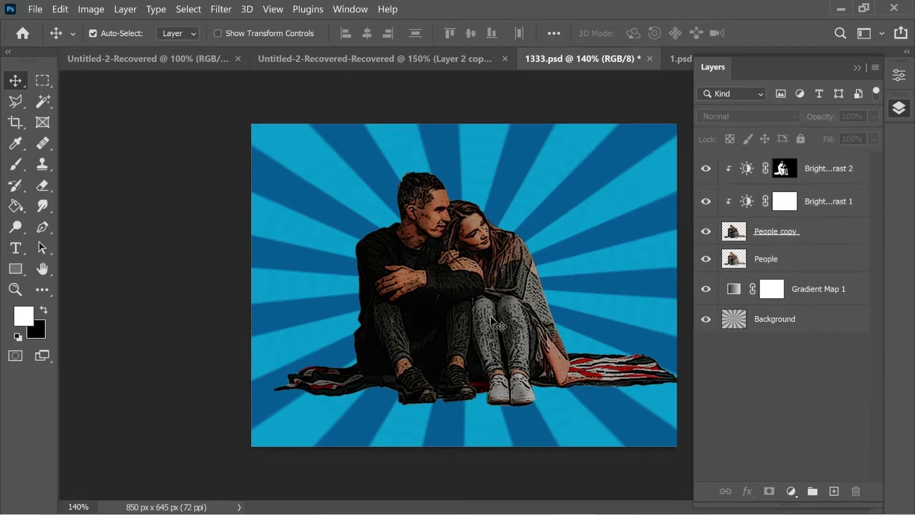
Step: Add a Vibrance adjustment above the others with vibrance +100 and saturation 5, clipped to the People copy layer
left_click(792, 490)
left_click(808, 325)
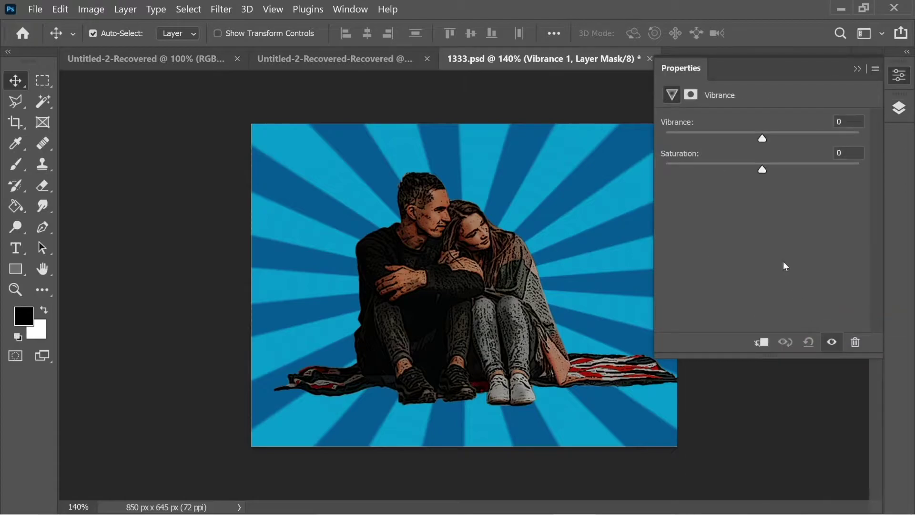
type("100")
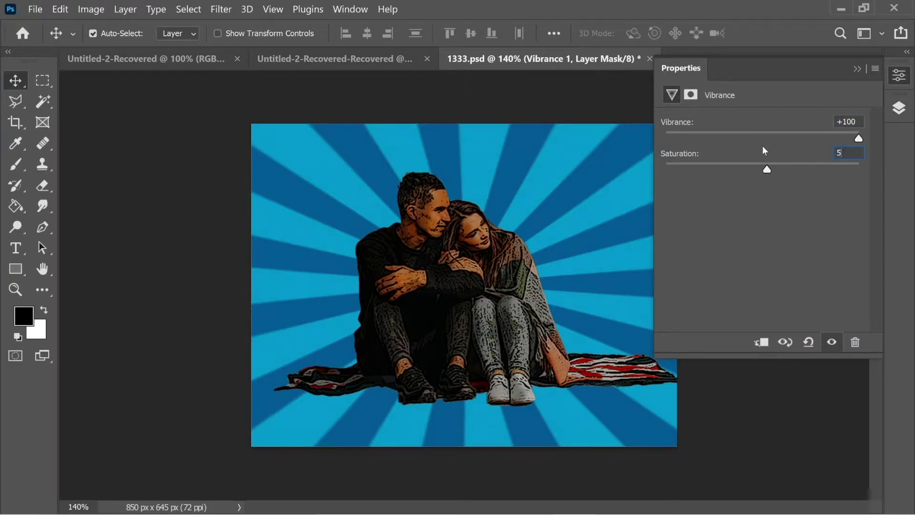
left_click(861, 72)
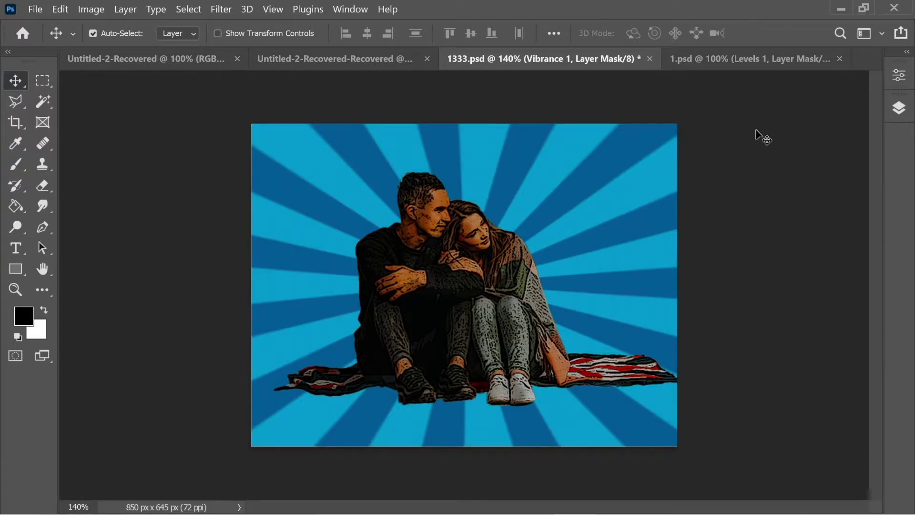
left_click(898, 111)
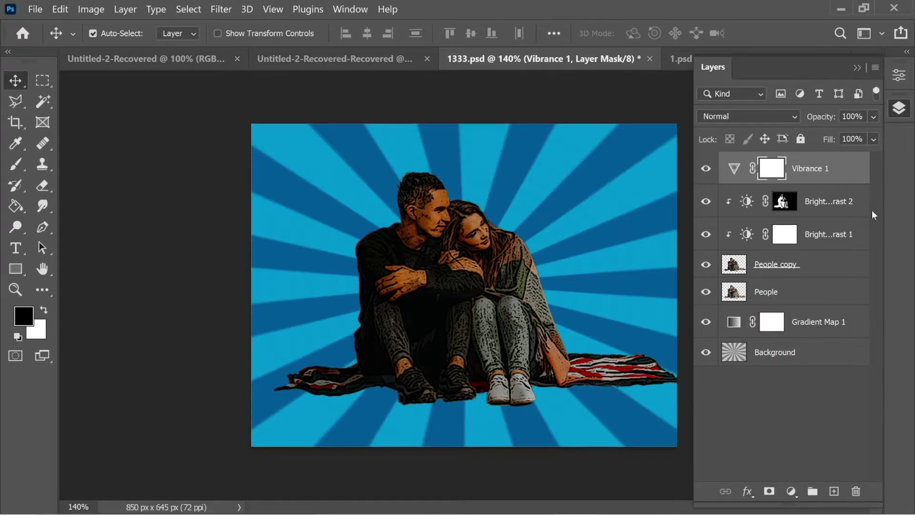
right_click(819, 173)
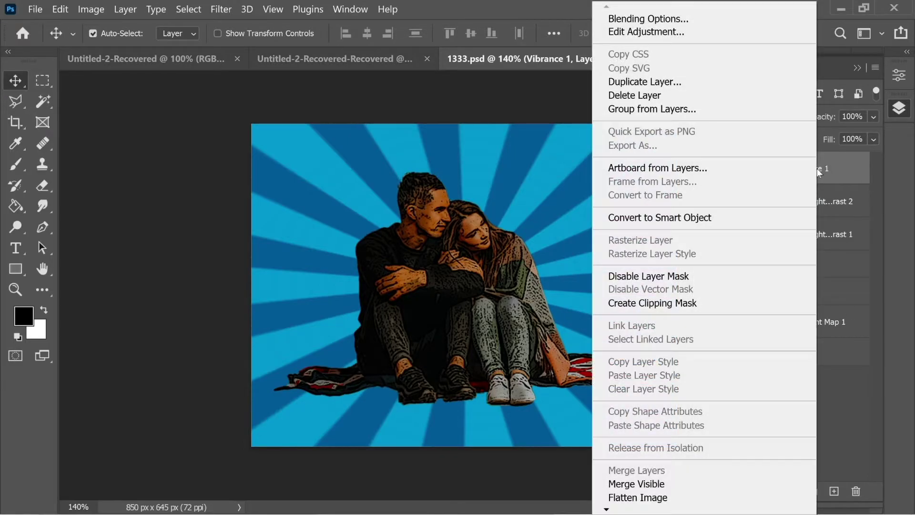
left_click(666, 305)
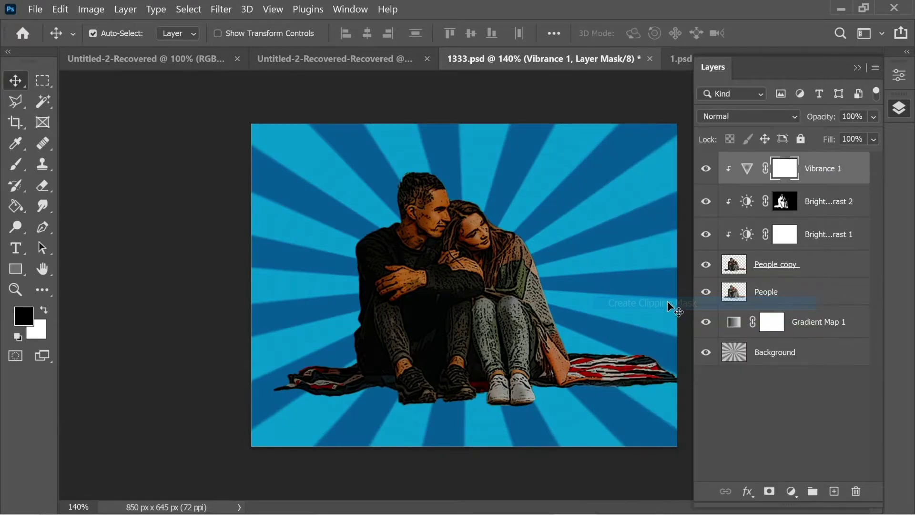
Step: Add a black 3 px outside stroke at 100% opacity to the People copy layer, and select the Eraser tool
left_click(818, 265)
right_click(778, 270)
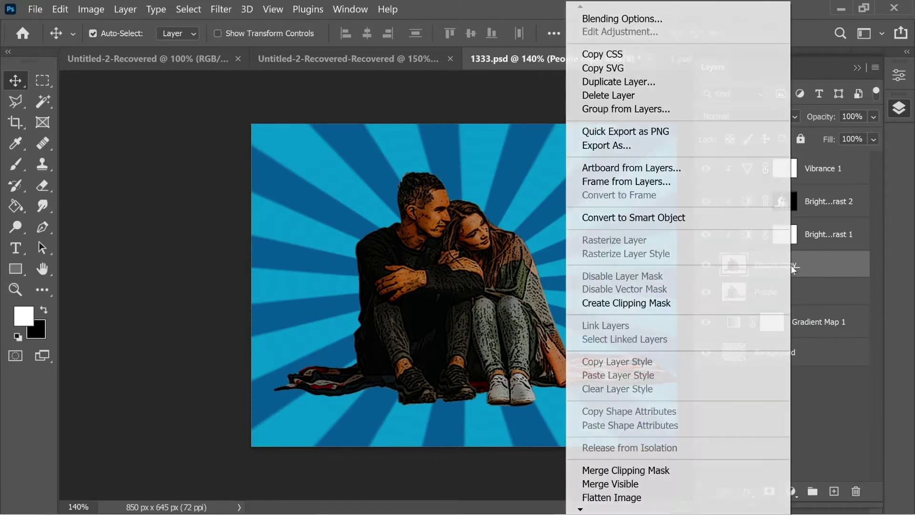
left_click(658, 21)
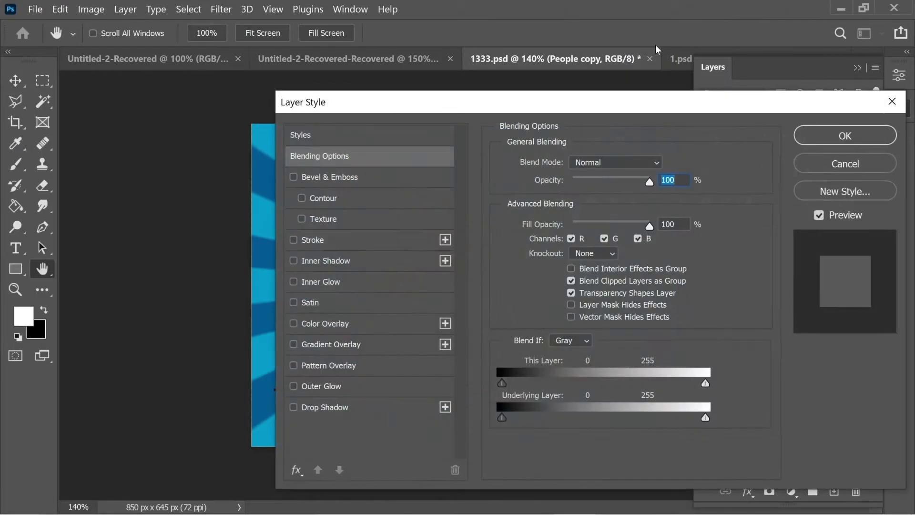
left_click(312, 241)
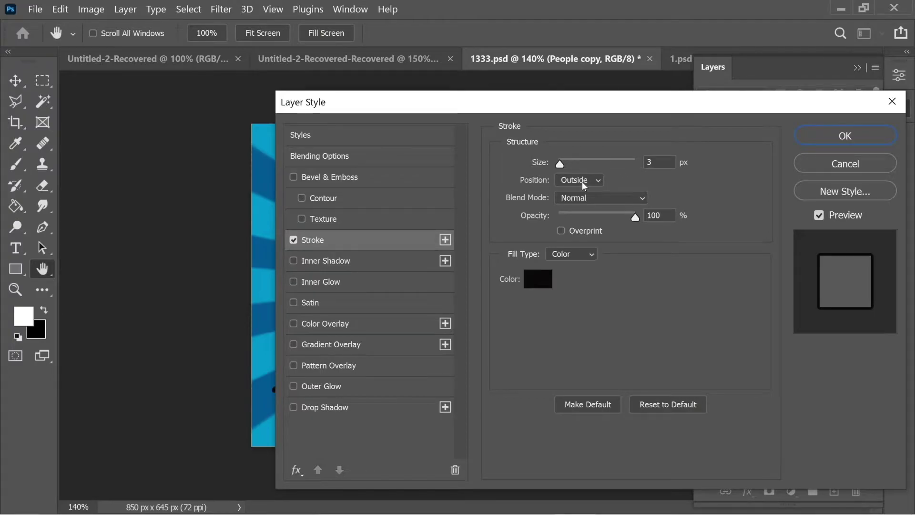
left_click(842, 140)
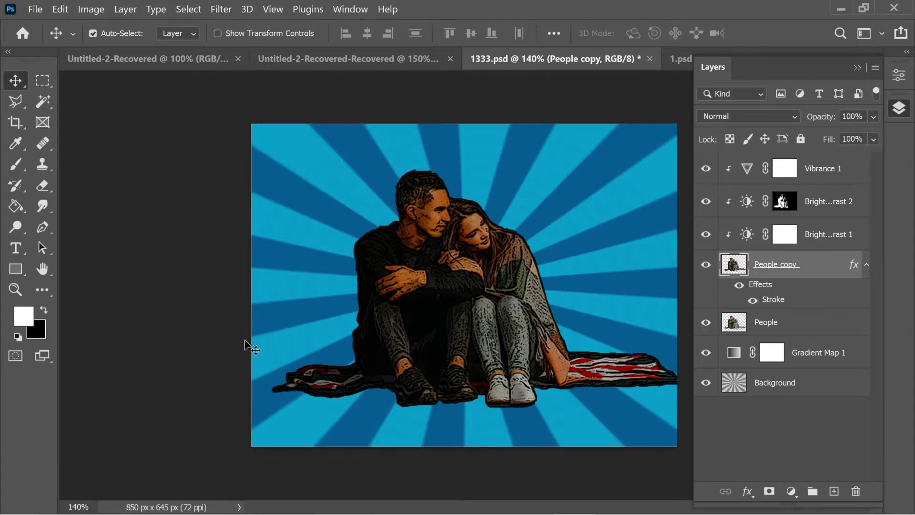
left_click(46, 184)
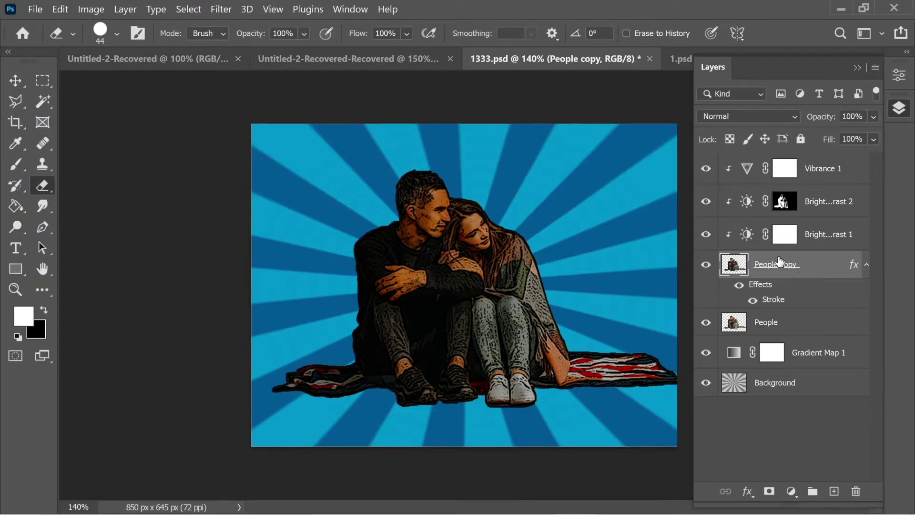
Step: Duplicate the People copy layer under the name Filter and set its blend mode to Color Dodge
key("ctrl+j")
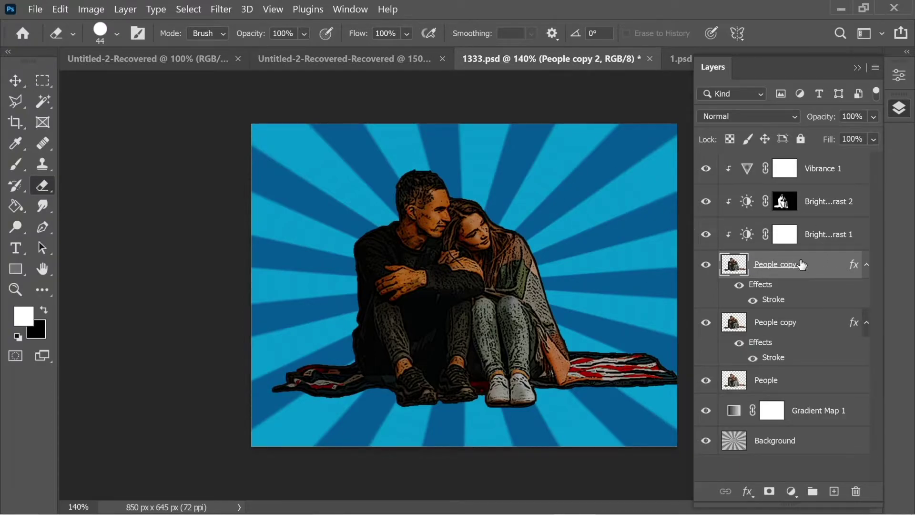
double_click(788, 264)
type("Filter")
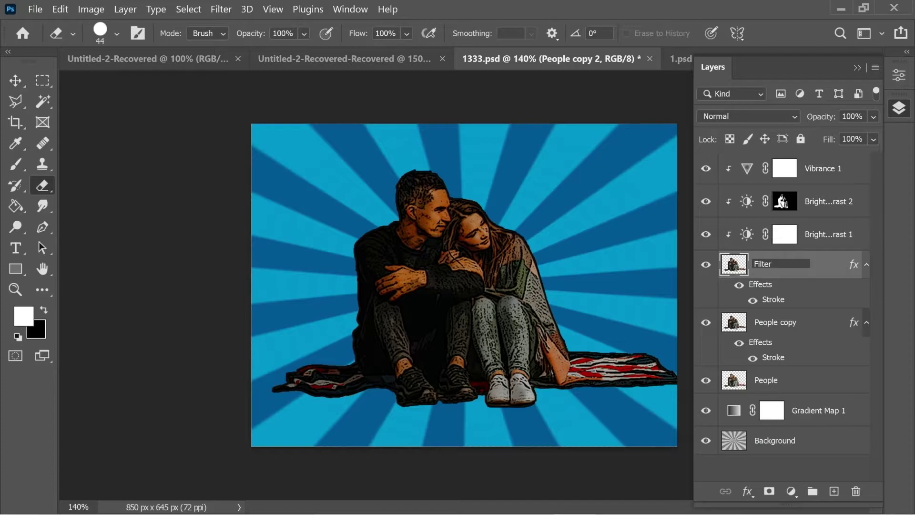
key("Return")
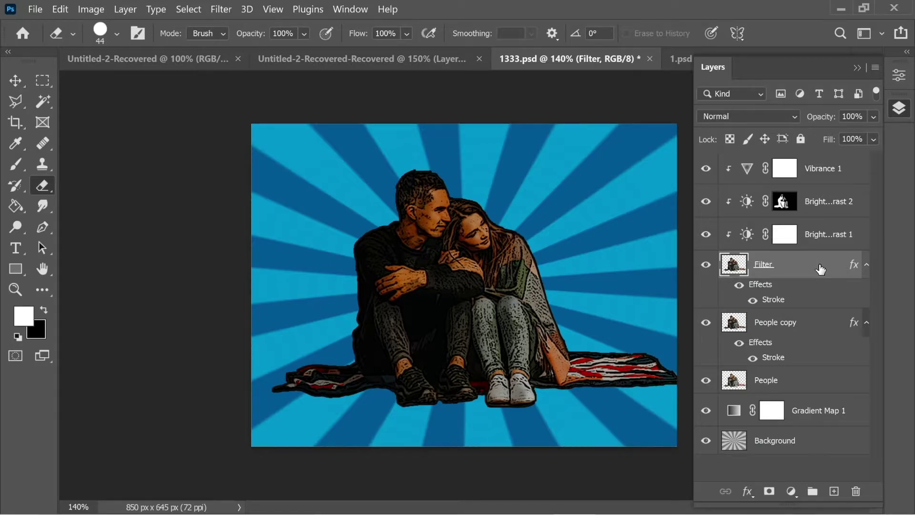
left_click(763, 121)
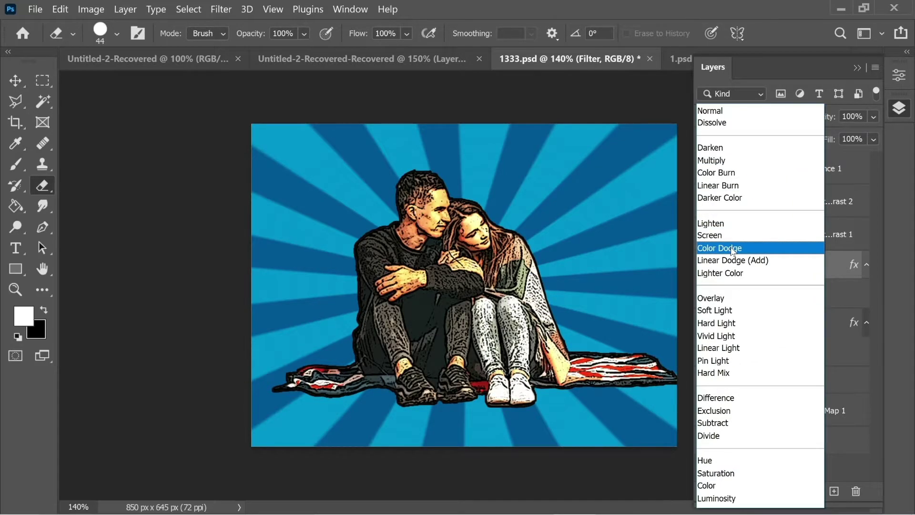
left_click(733, 251)
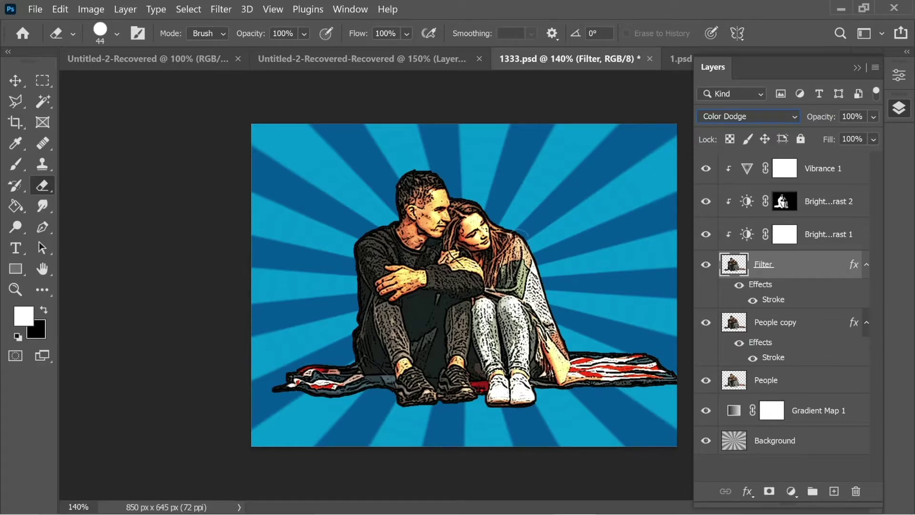
Step: Clip the Filter layer to the People copy layer and move it above the Vibrance adjustment, still clipped
right_click(792, 267)
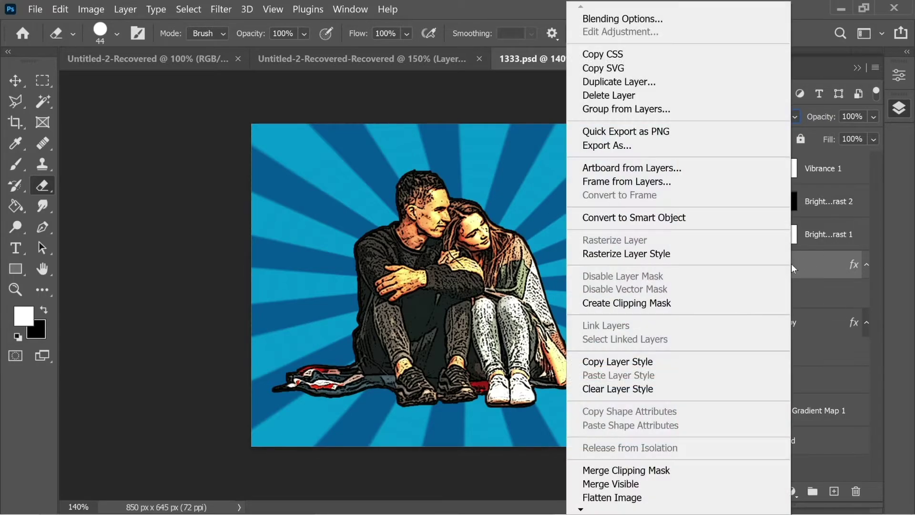
left_click(687, 304)
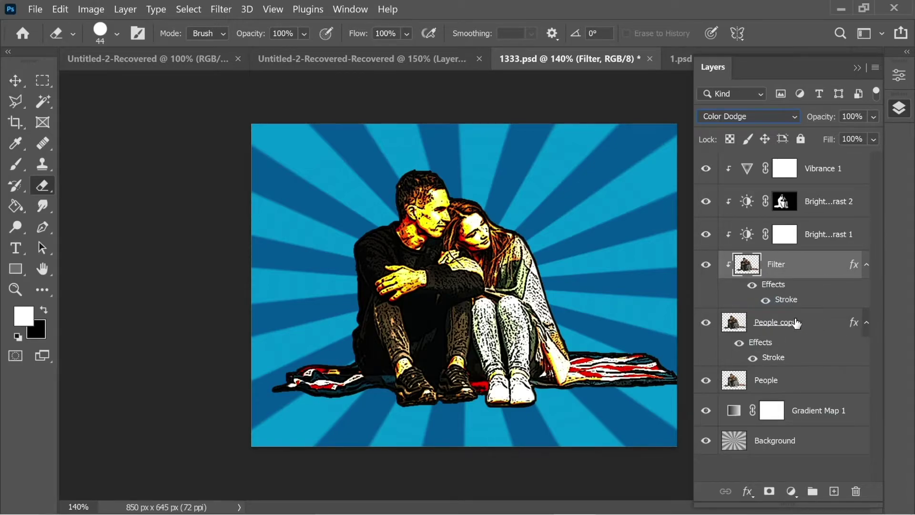
left_click_drag(796, 271, 798, 165)
key("v")
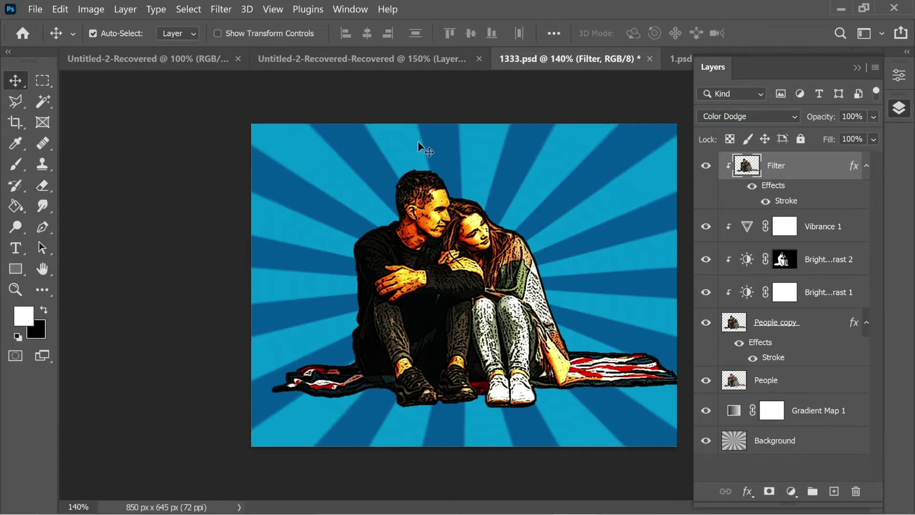
Step: Set the Brush tool's foreground color to purple 9a60c3
left_click(15, 164)
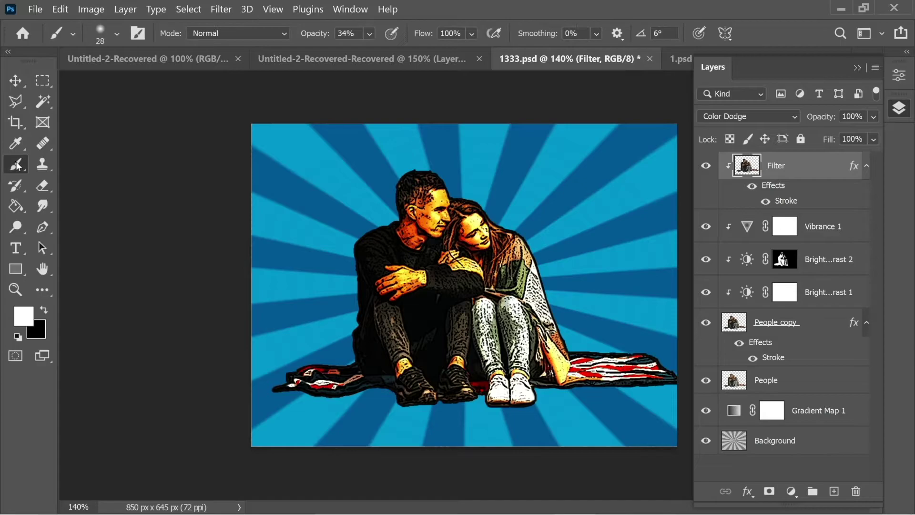
left_click(30, 316)
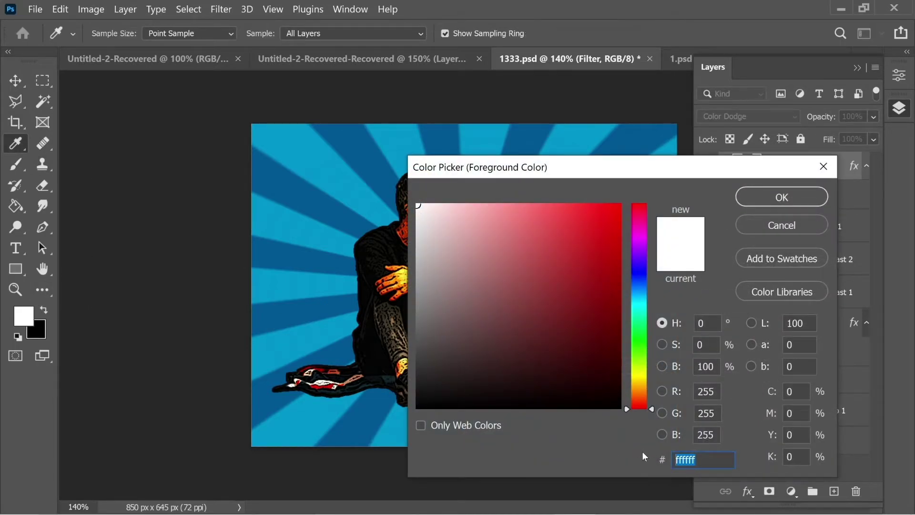
type("9a")
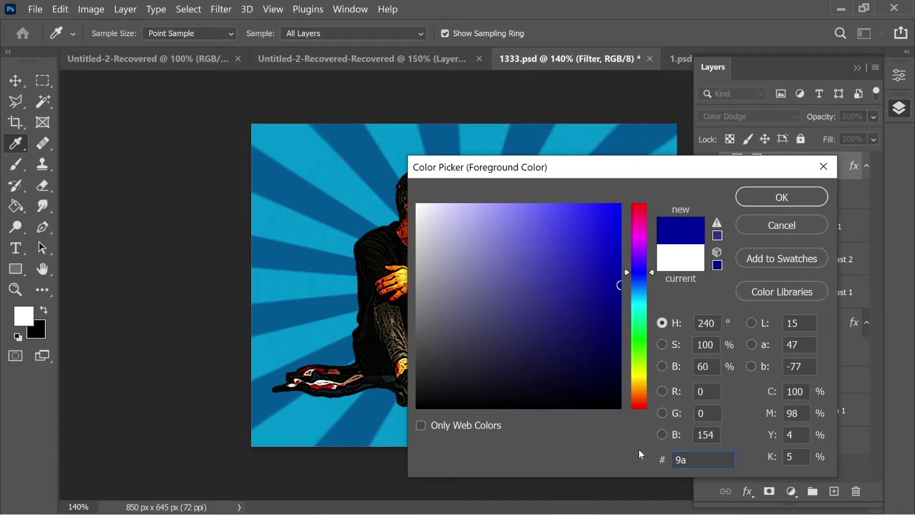
type("60c")
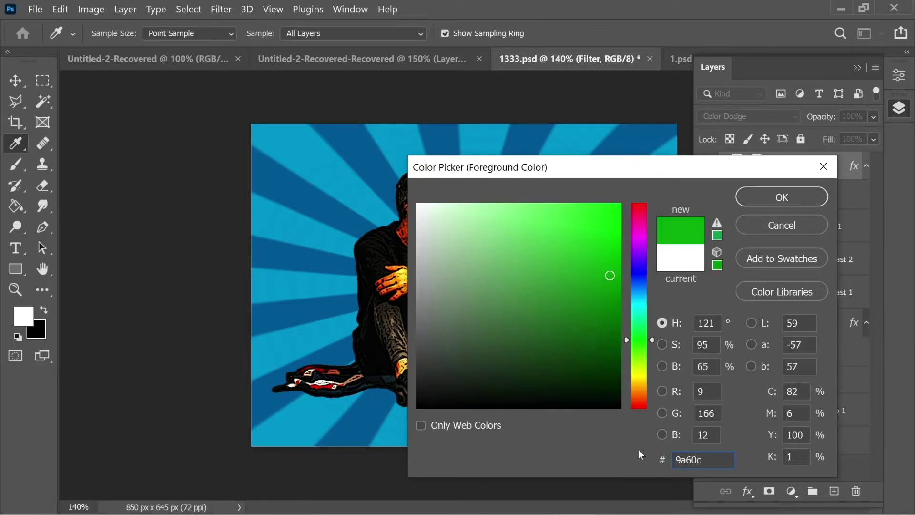
type("3")
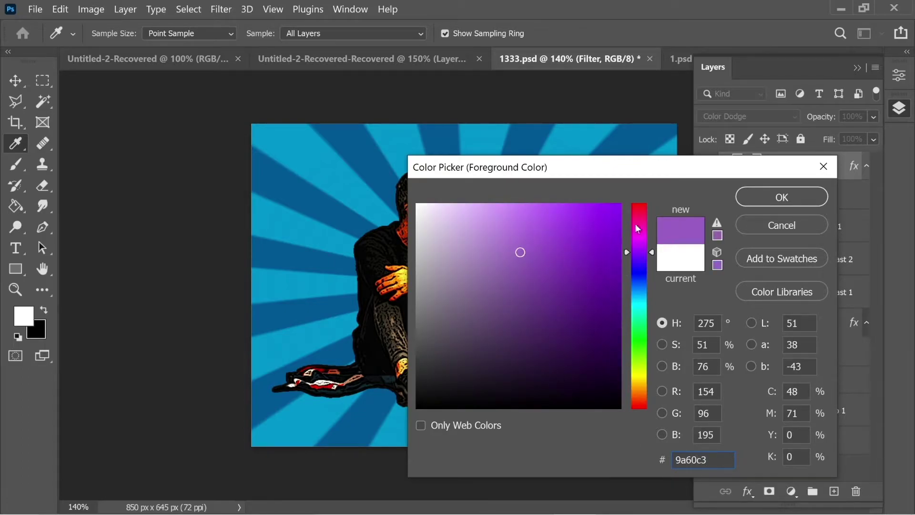
left_click(789, 199)
key("b")
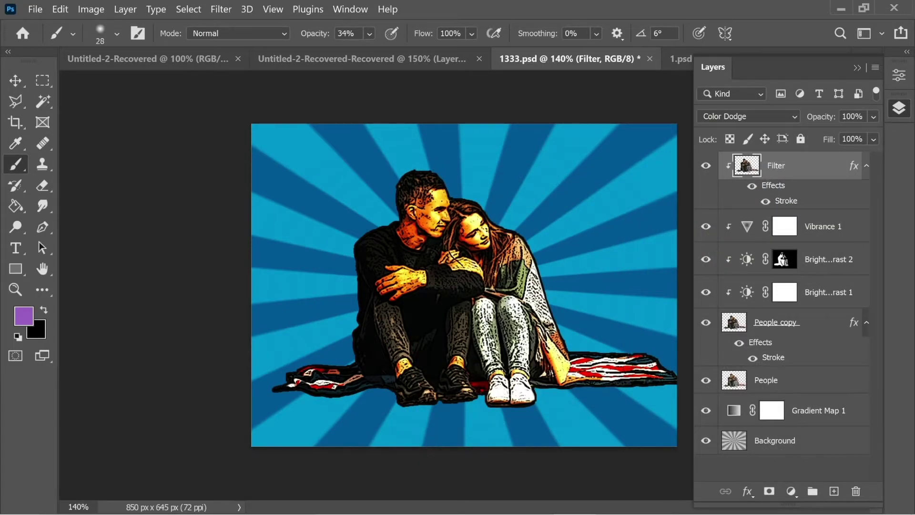
Step: Raise the Brush opacity to 100% and paint the woman's shawl purple on the Filter layer
left_click(369, 34)
left_click_drag(400, 52, 480, 73)
left_click_drag(523, 268, 528, 287)
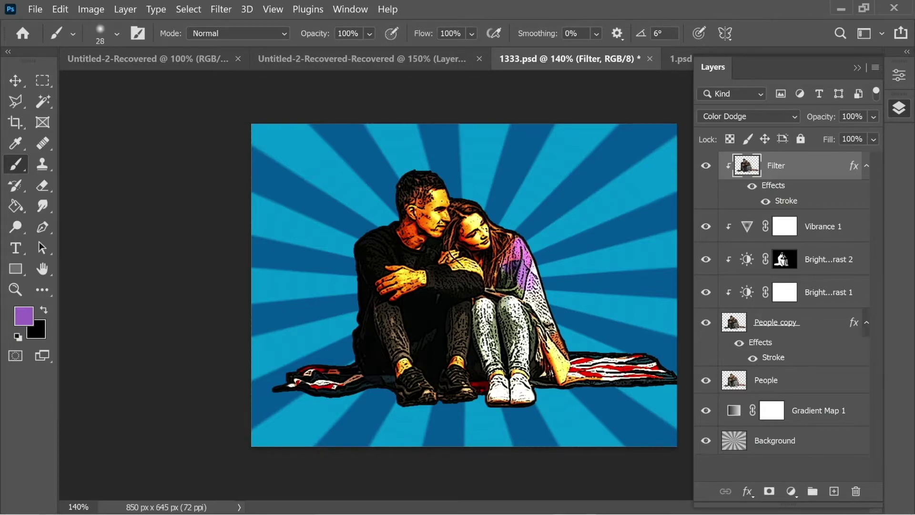
mouse_move(534, 269)
left_mouse_down()
mouse_move(558, 353)
mouse_move(553, 368)
mouse_move(503, 284)
left_mouse_up()
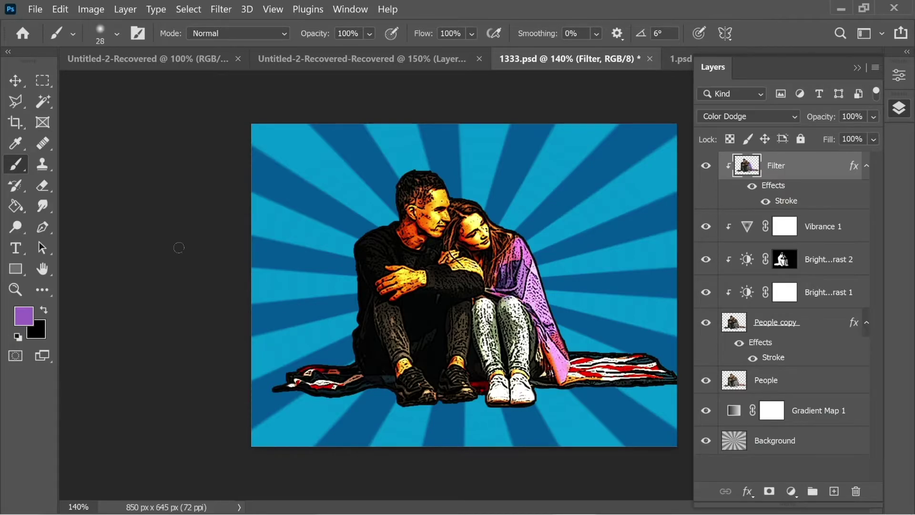
Step: Set the foreground color to orange e06f00 and paint over the man's sweater on the Filter layer
left_click(32, 314)
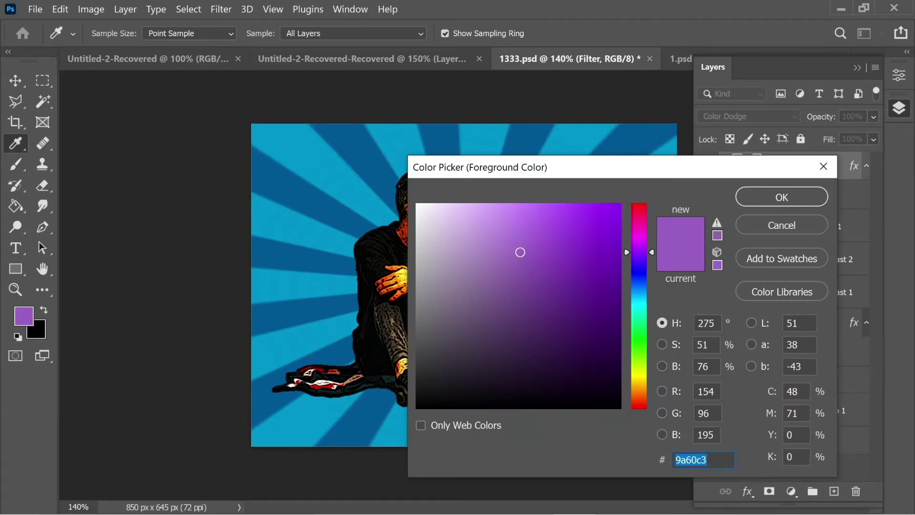
type("e0")
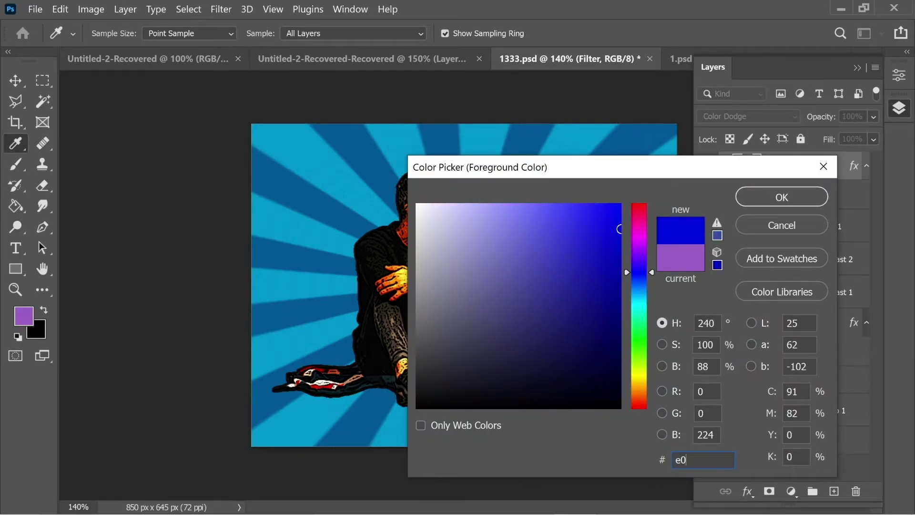
type("6f")
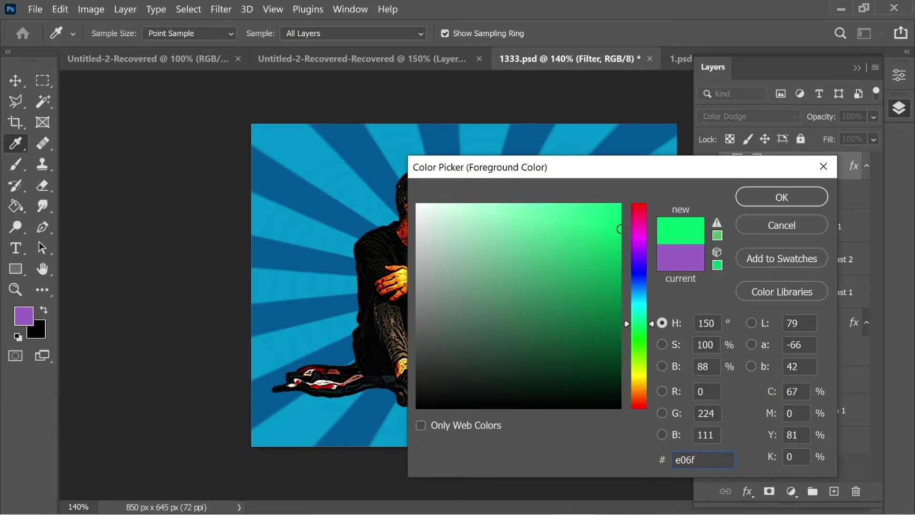
type("00")
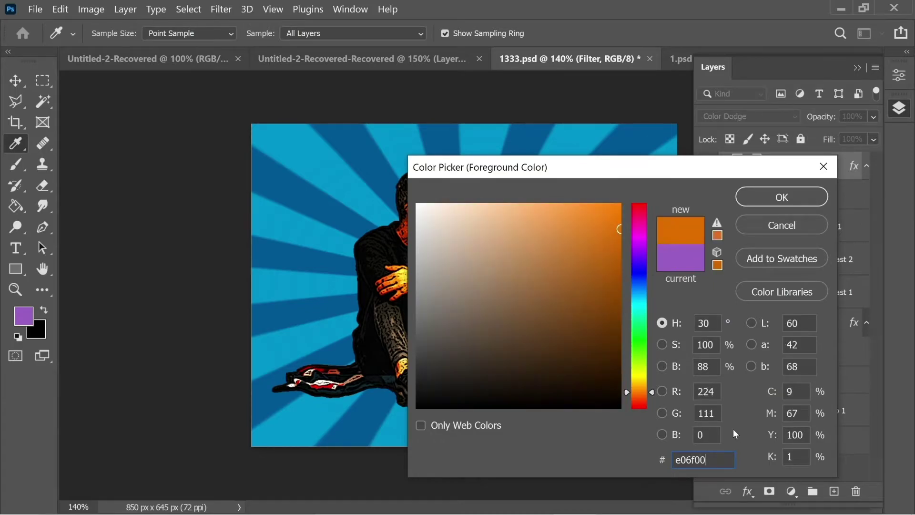
left_click(765, 197)
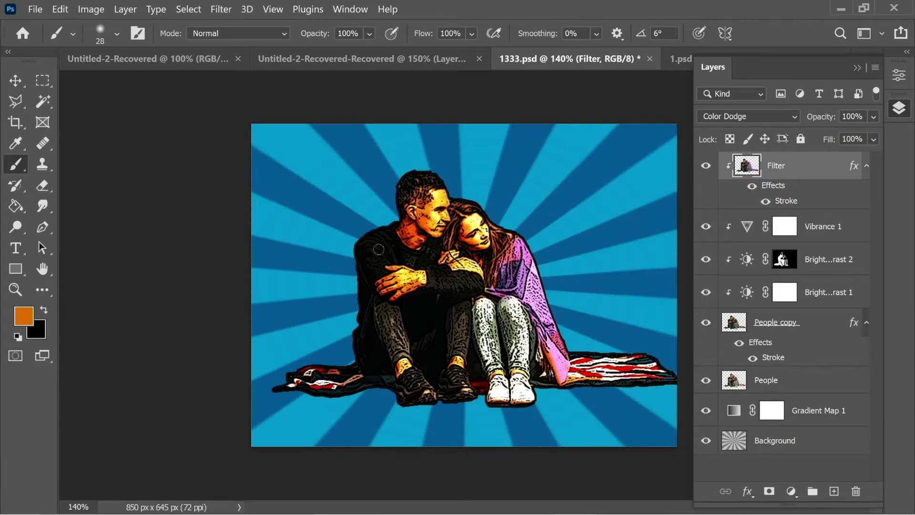
left_click_drag(379, 249, 381, 248)
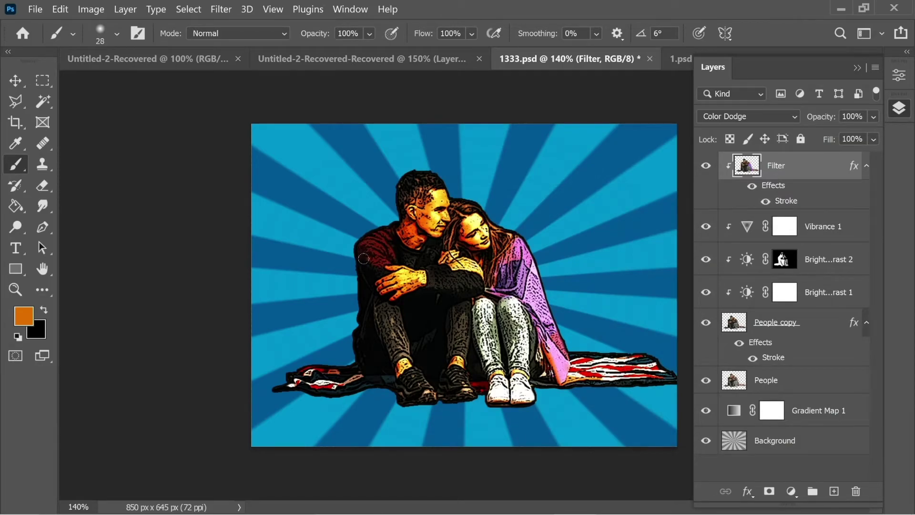
mouse_move(364, 258)
left_mouse_down()
mouse_move(363, 298)
mouse_move(401, 252)
mouse_move(436, 245)
mouse_move(433, 285)
mouse_move(477, 279)
mouse_move(449, 284)
mouse_move(391, 257)
mouse_move(393, 229)
mouse_move(387, 265)
left_mouse_up()
key("v")
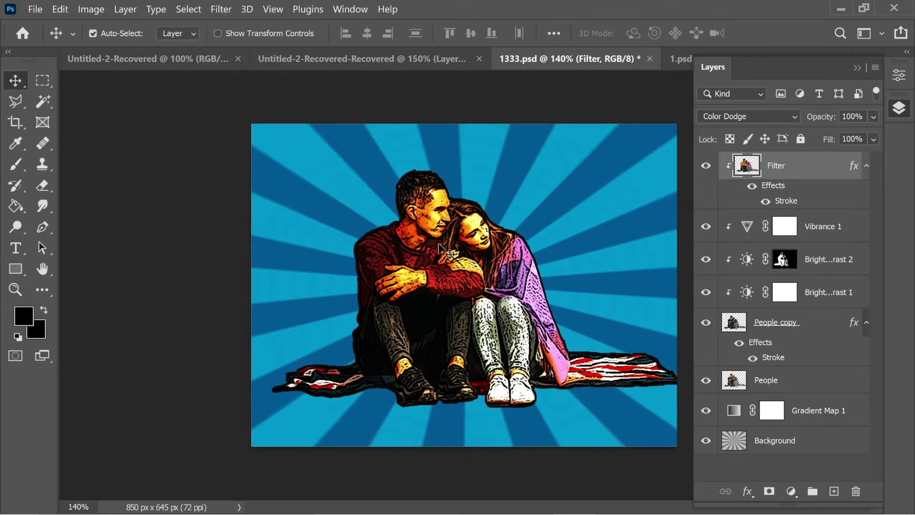
Step: Duplicate the People layer to the top of the layer stack as Filter 2 and set its blend mode to Multiply
left_click(778, 381)
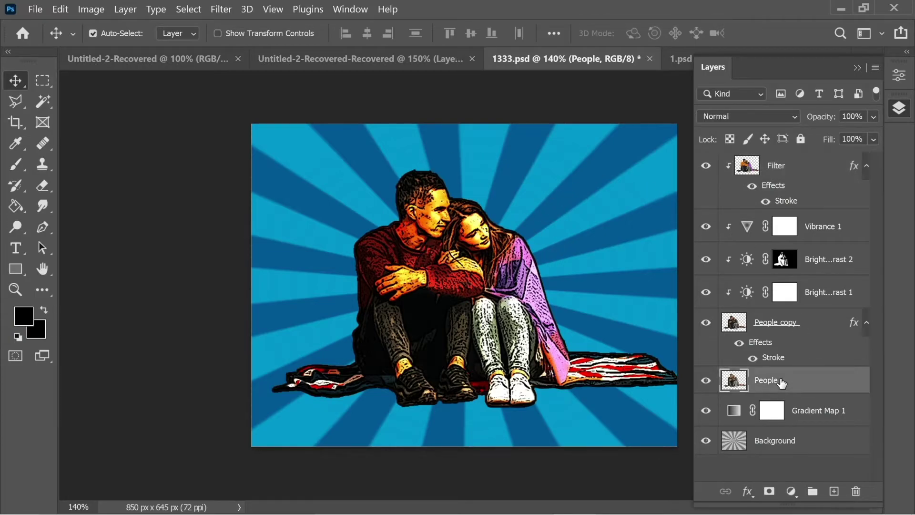
key("ctrl+j")
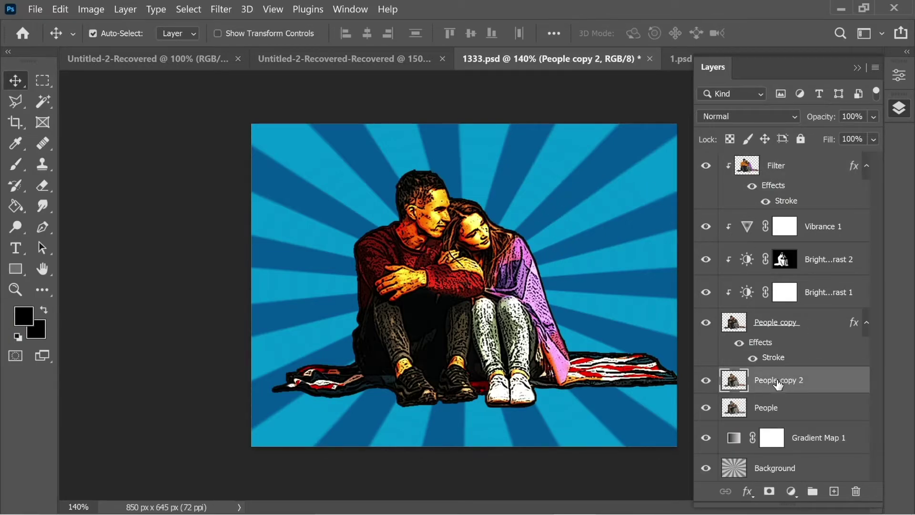
left_click_drag(775, 382, 777, 164)
double_click(778, 165)
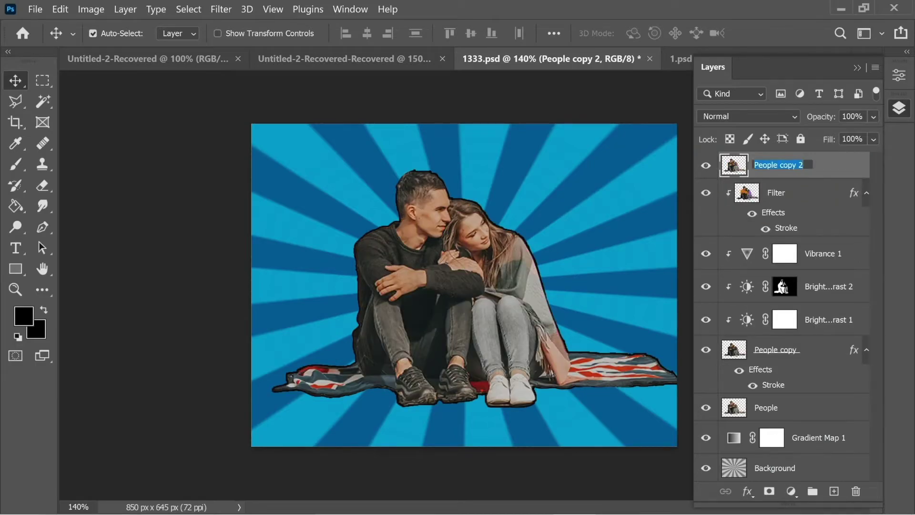
type("F")
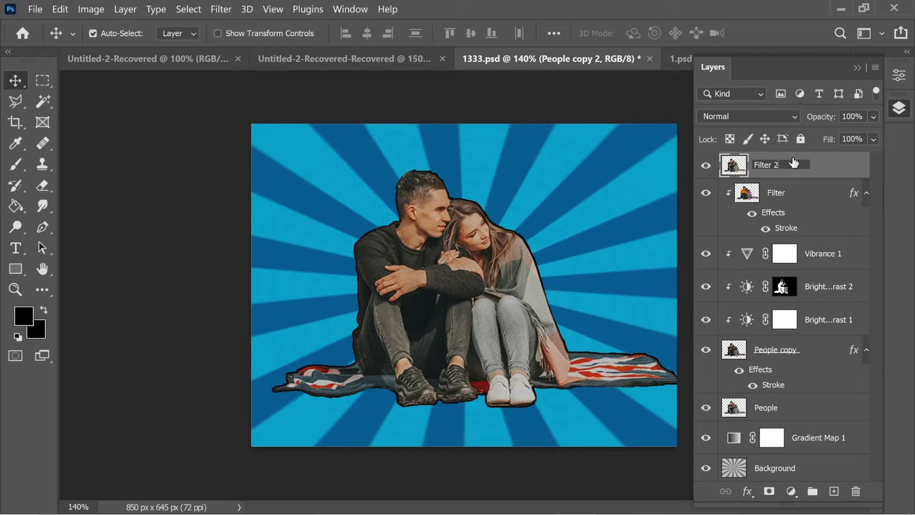
type("ilter 2")
key("Return")
left_click(737, 120)
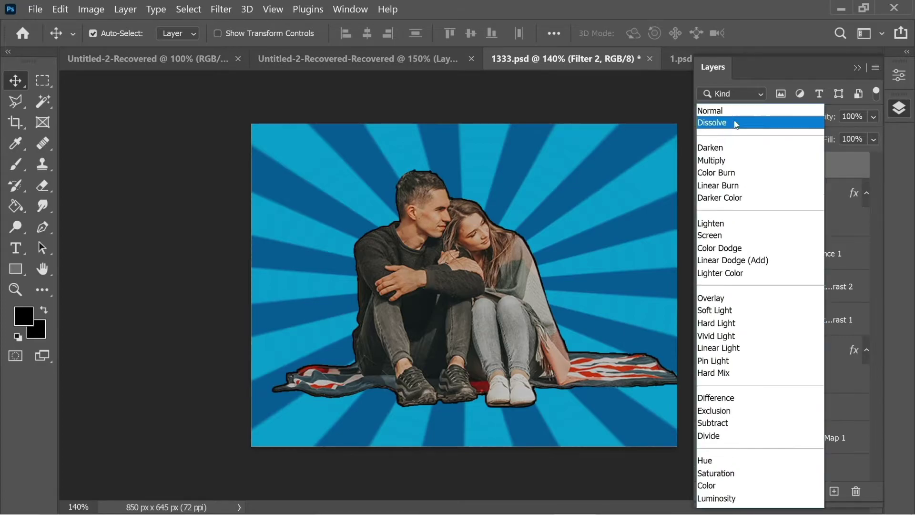
left_click(736, 161)
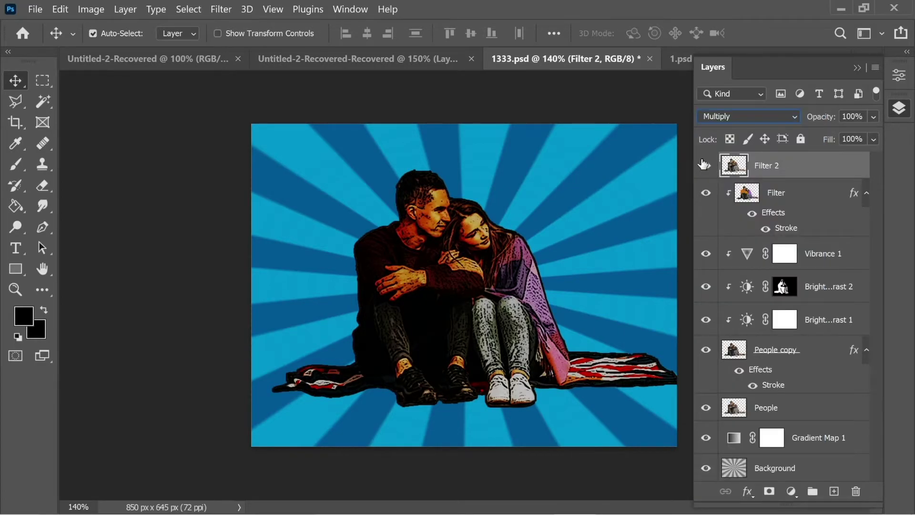
Step: Keep the foreground color black 000000 and set the background color to white ffffff
left_click(24, 317)
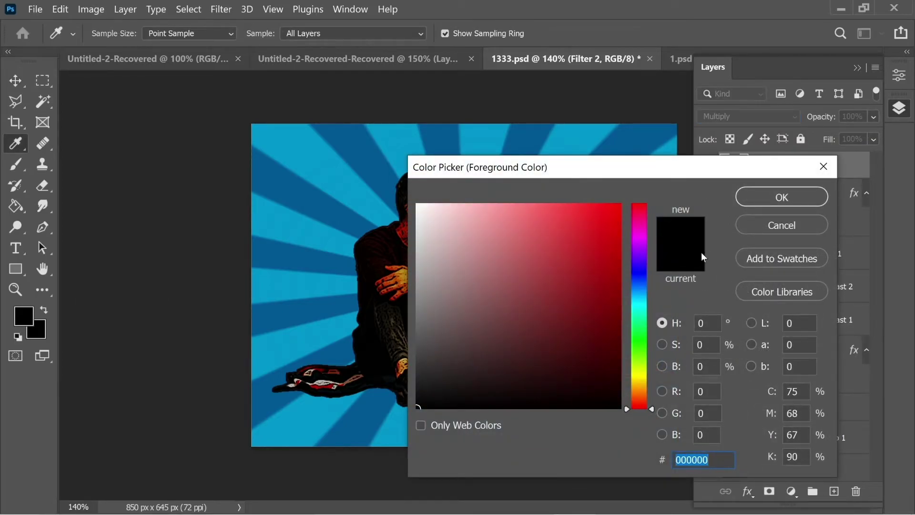
left_click(763, 196)
left_click(37, 329)
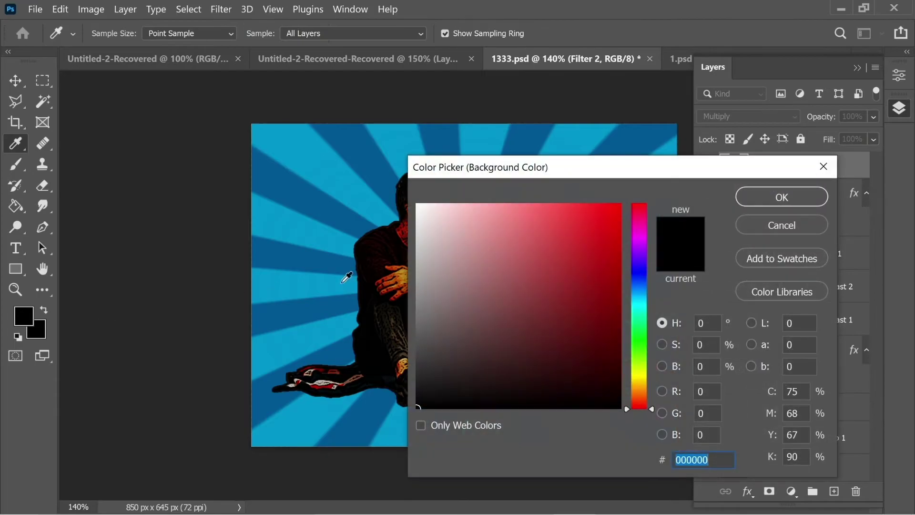
type("ffffff")
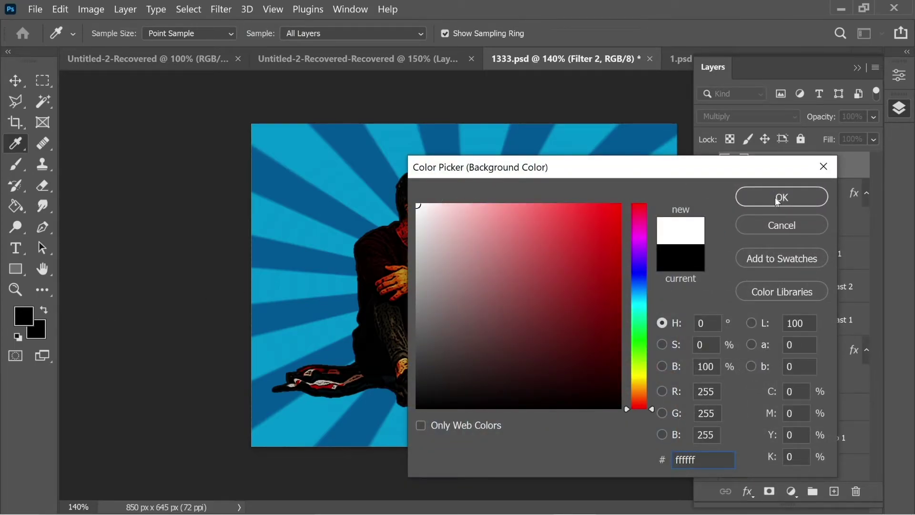
left_click(777, 200)
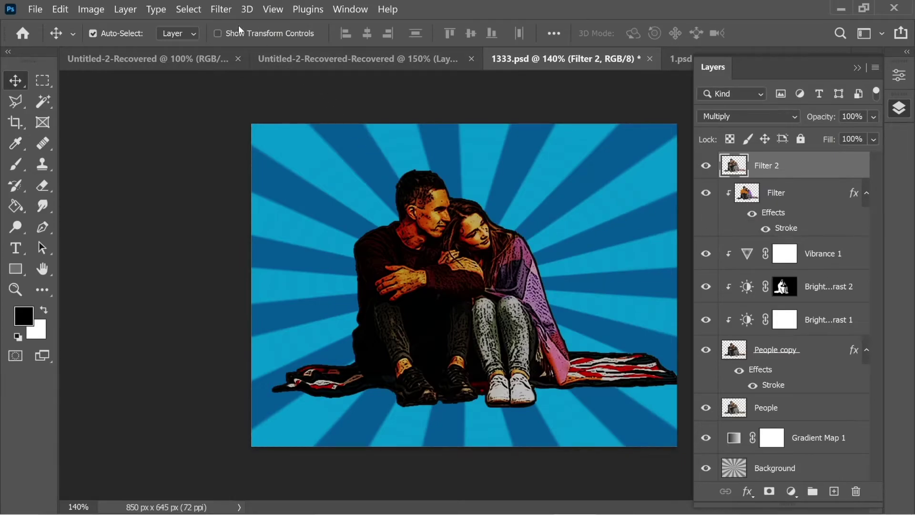
Step: Apply the Photocopy sketch filter to the Filter 2 layer with Detail 2 and Darkness 50, and compare the image with and without the layer
left_click(220, 9)
left_click(247, 82)
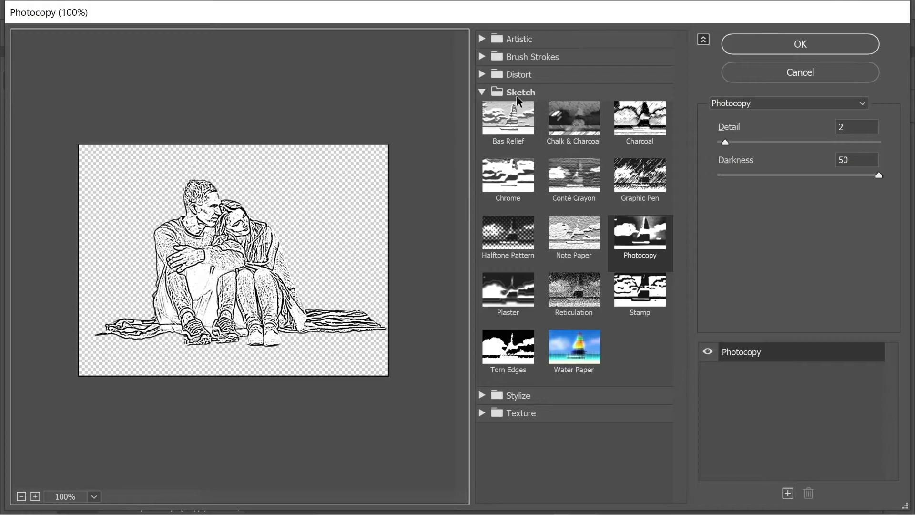
left_click(651, 247)
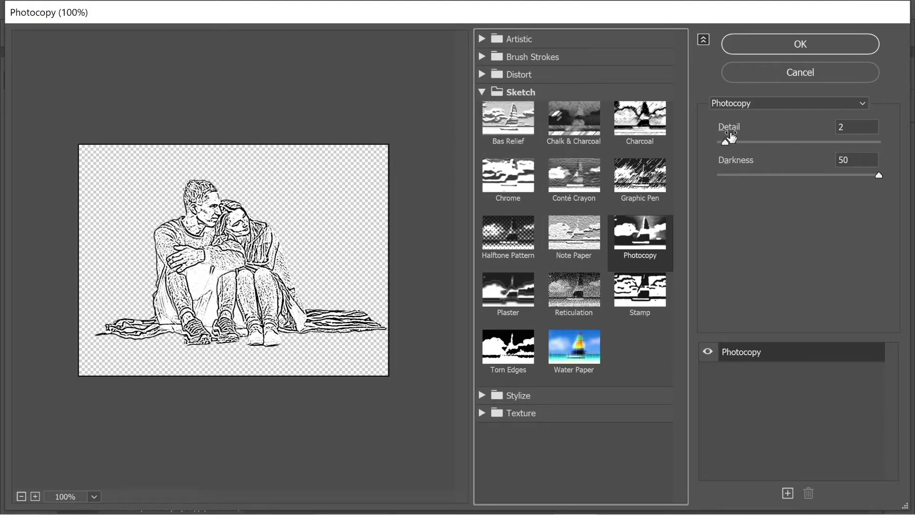
left_click(823, 49)
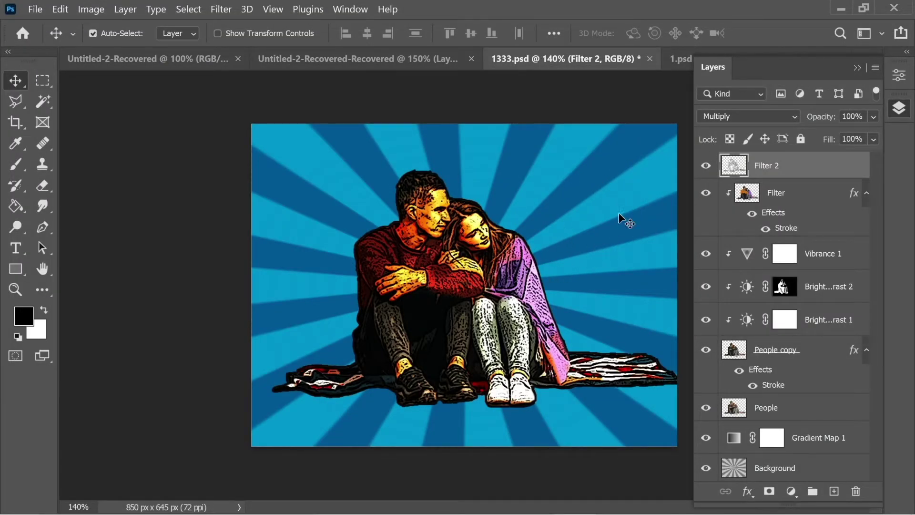
left_click(707, 166)
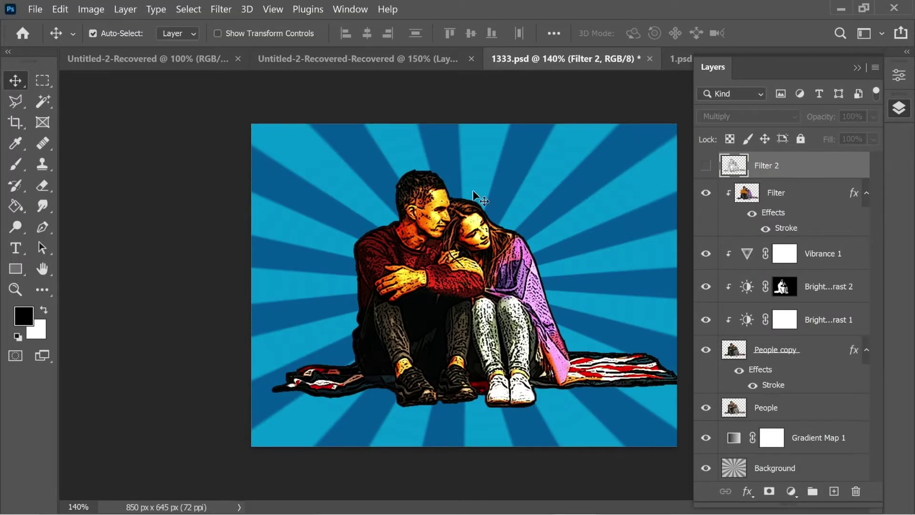
left_click(706, 165)
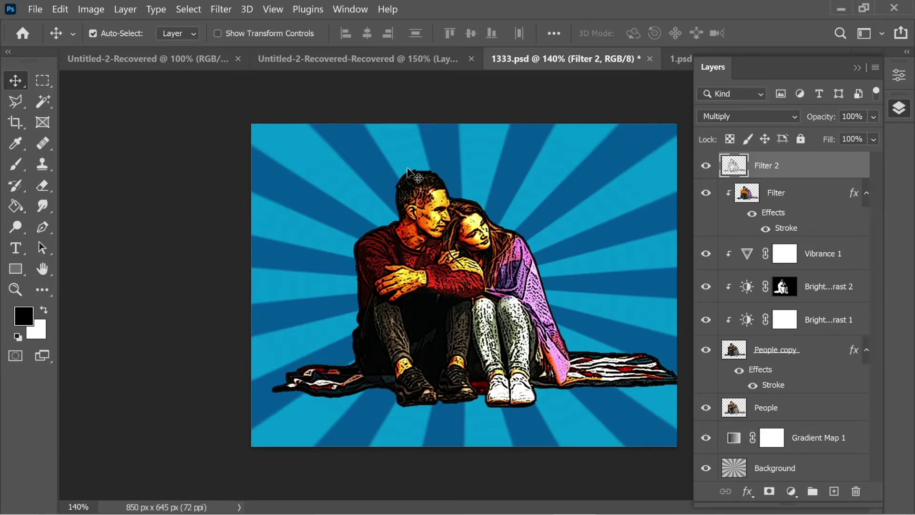
Step: Apply the Diffuse filter in Anisotropic mode to the Filter 2 layer, and compare the image with and without the layer
left_click(220, 14)
mouse_move(267, 298)
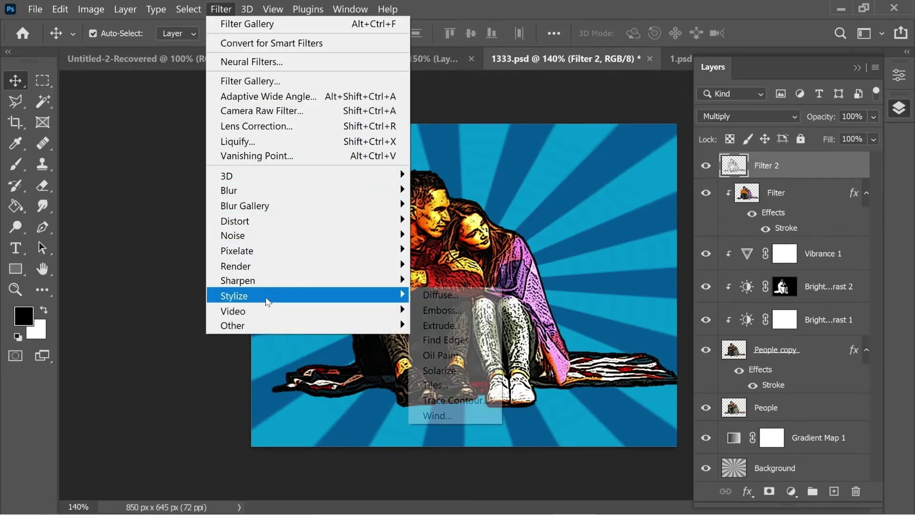
left_click(467, 299)
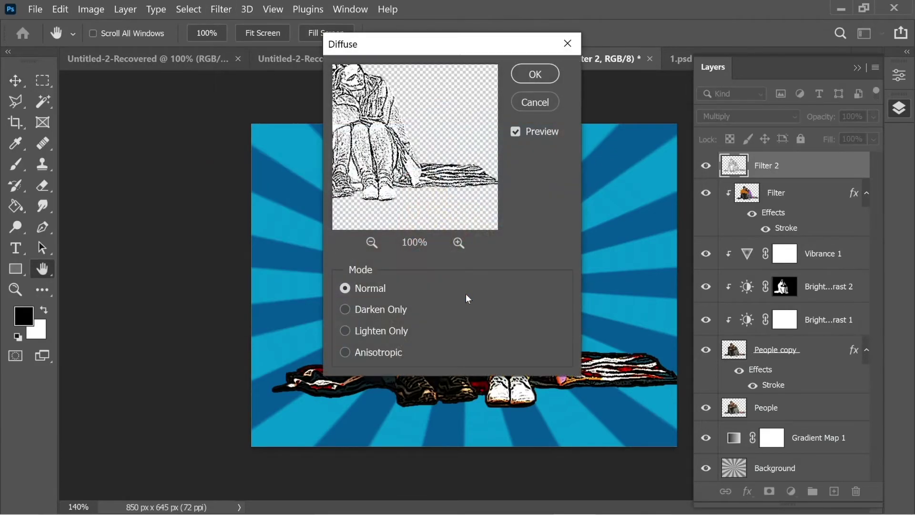
left_click(346, 352)
left_click(536, 82)
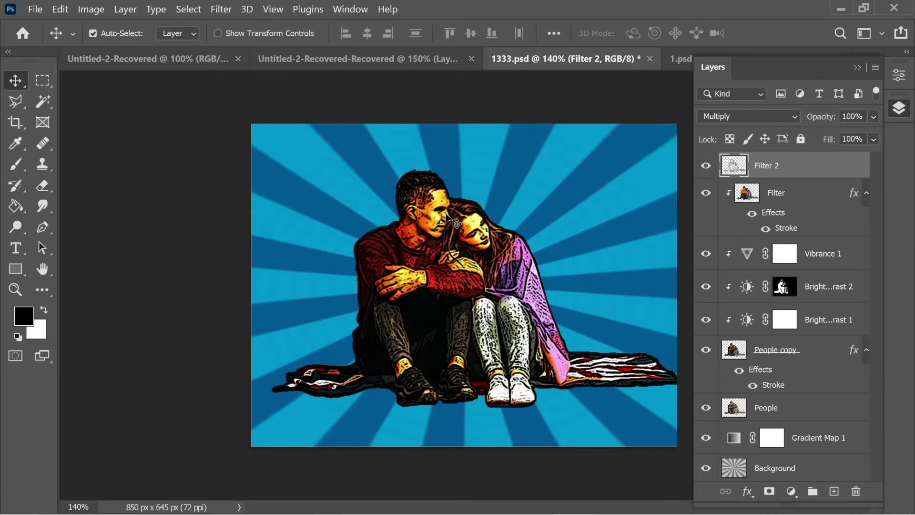
left_click(707, 167)
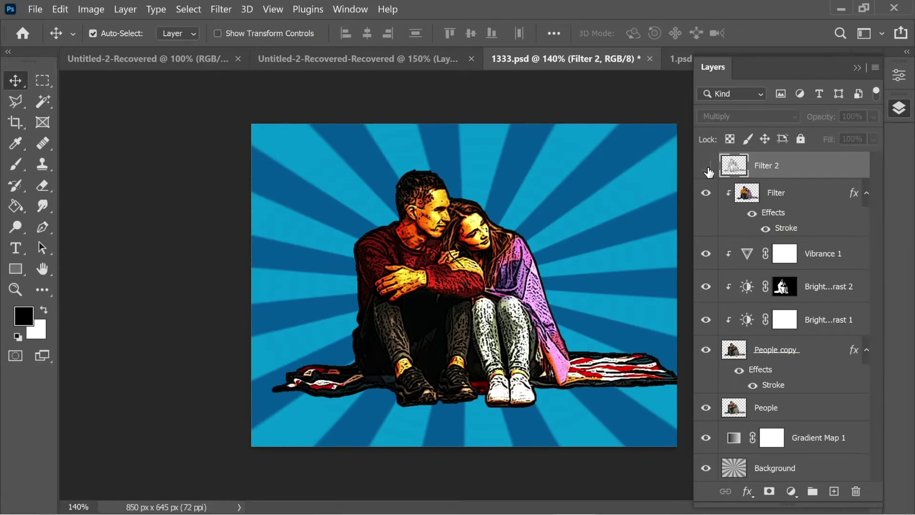
left_click(708, 168)
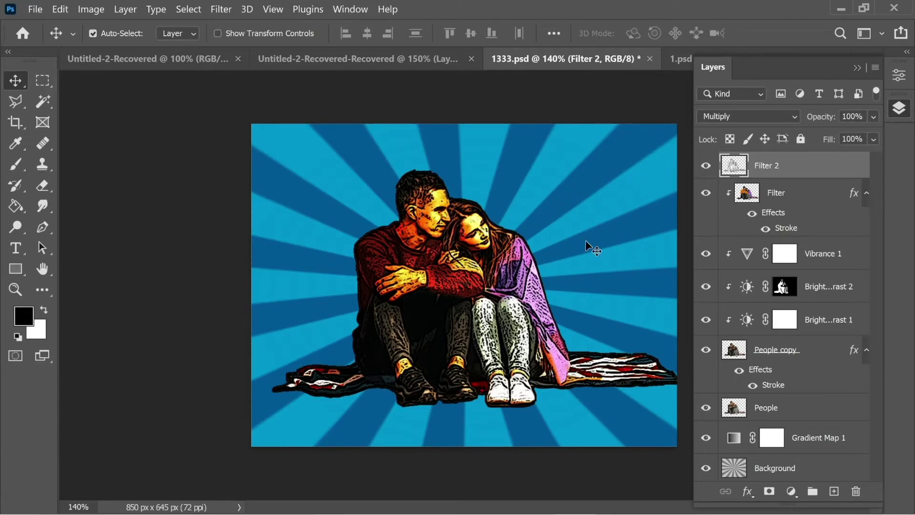
Step: Add a new empty layer above Filter 2 and name it Halftone
left_click(834, 492)
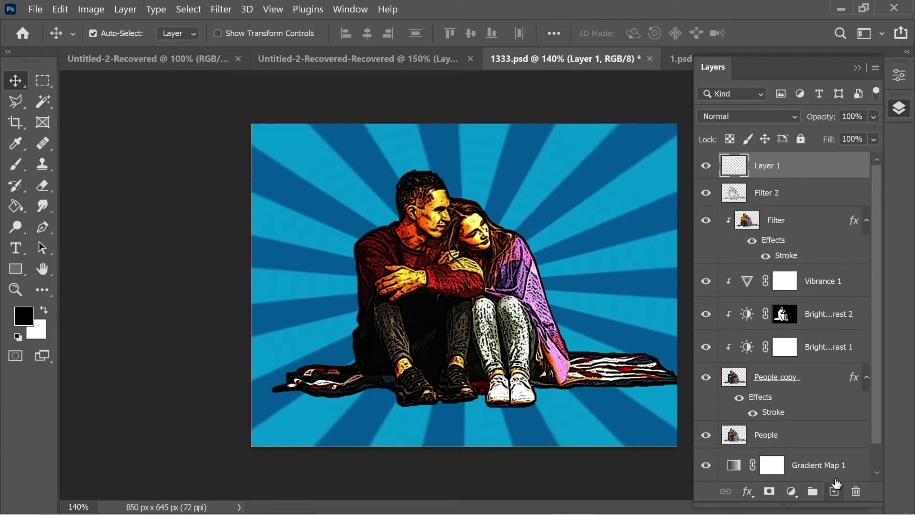
double_click(772, 167)
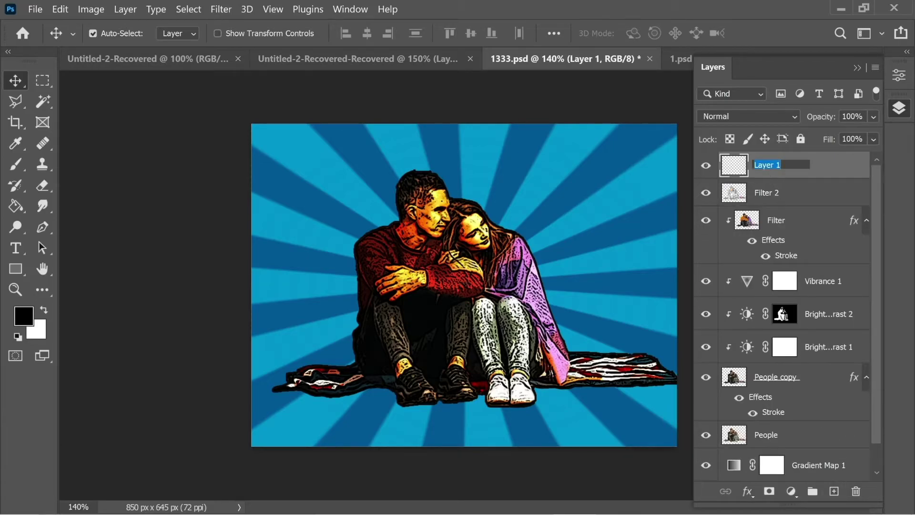
type("Halftone")
key("Return")
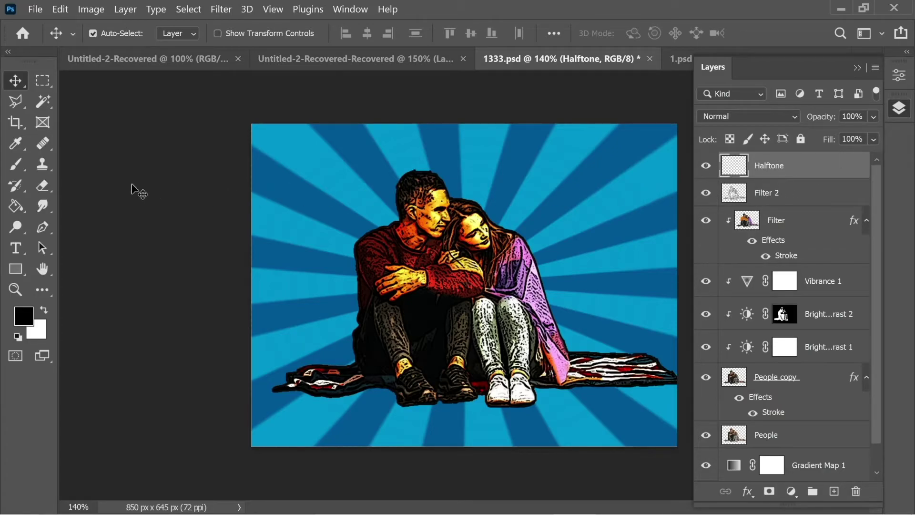
Step: Set the foreground color to white ffffff and fill the entire Halftone layer with the Paint Bucket tool
left_click(16, 206)
left_click(31, 320)
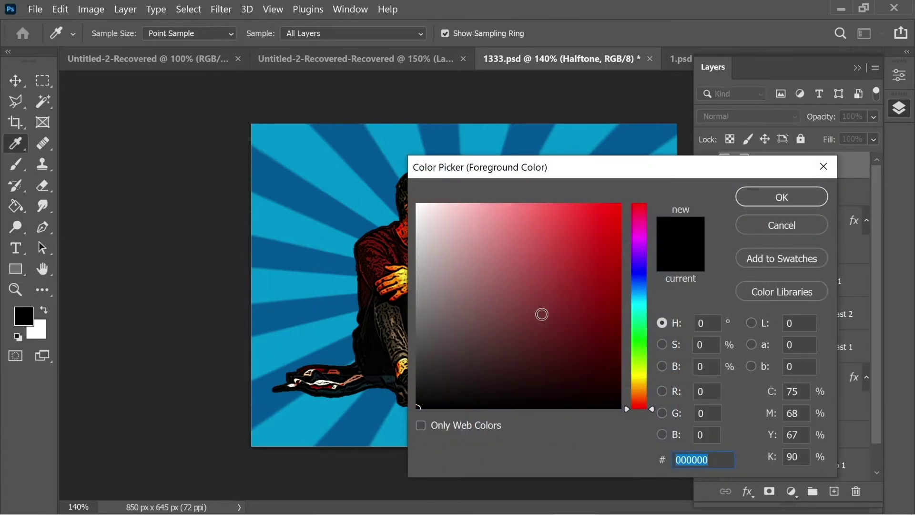
type("ffffff")
left_click(786, 197)
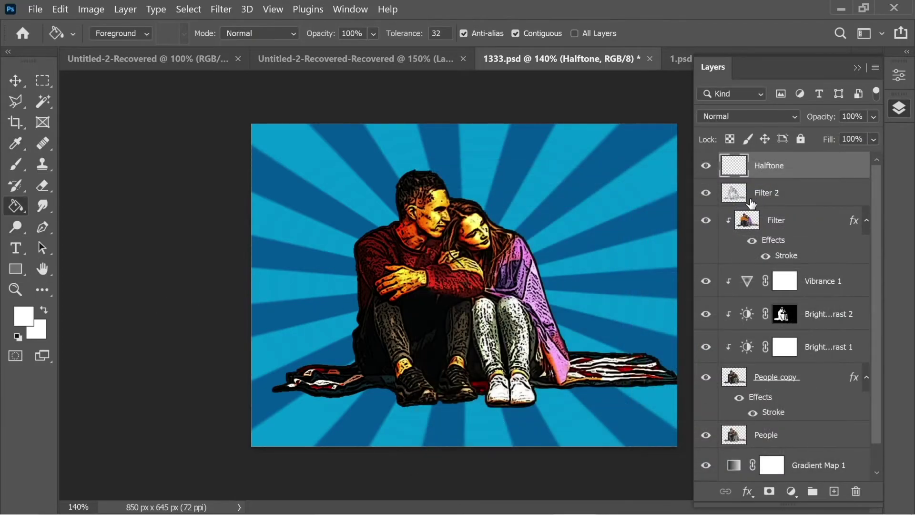
left_click(462, 178)
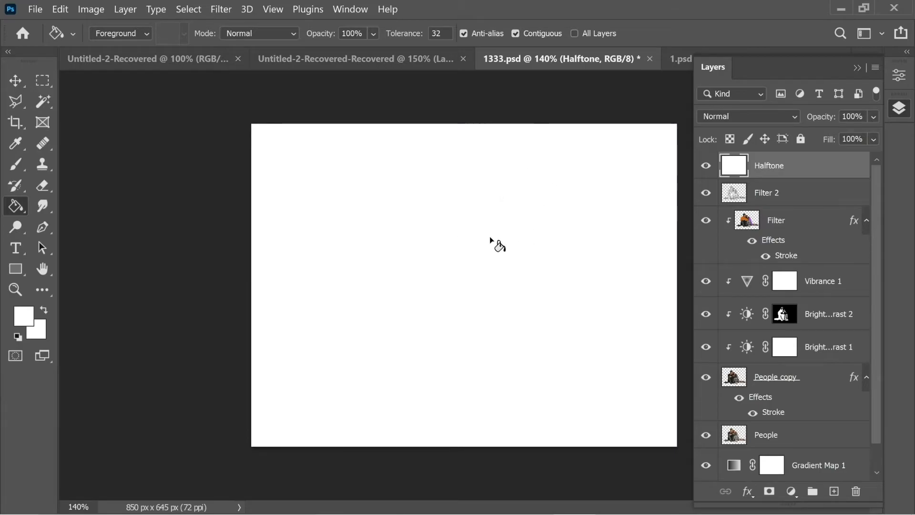
Step: Apply the Add Noise filter to the Halftone layer with Amount 100% and Uniform distribution
left_click(220, 10)
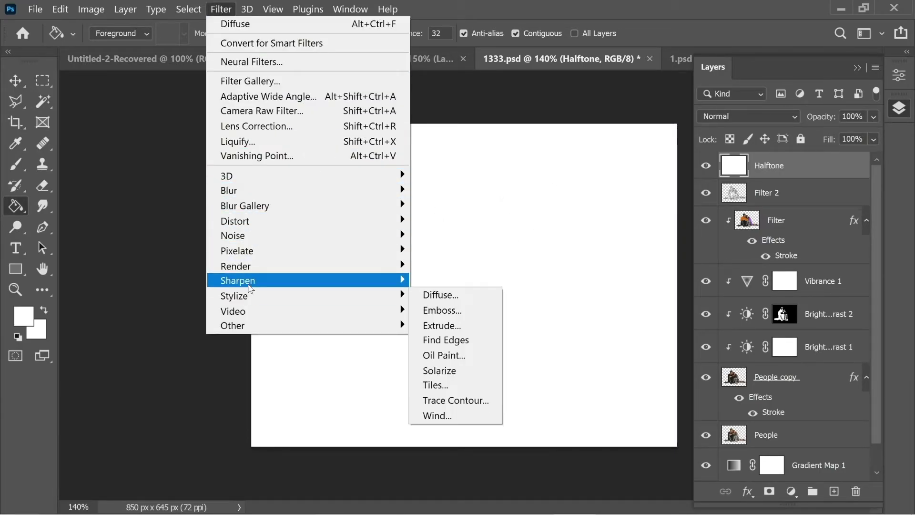
mouse_move(358, 230)
left_click(454, 233)
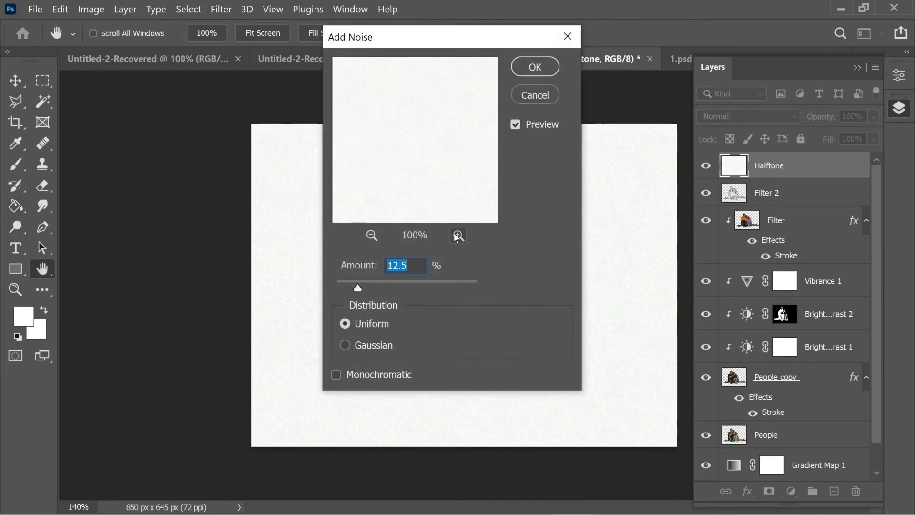
type("100")
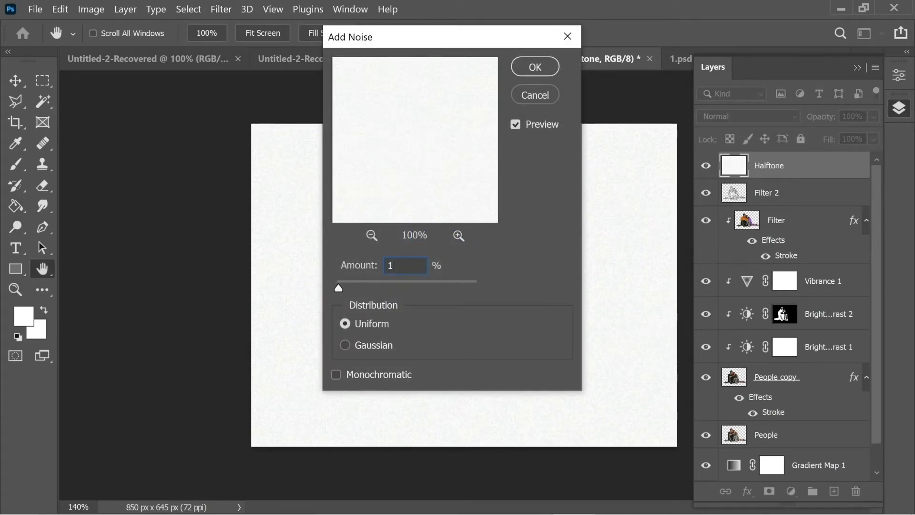
left_click(539, 67)
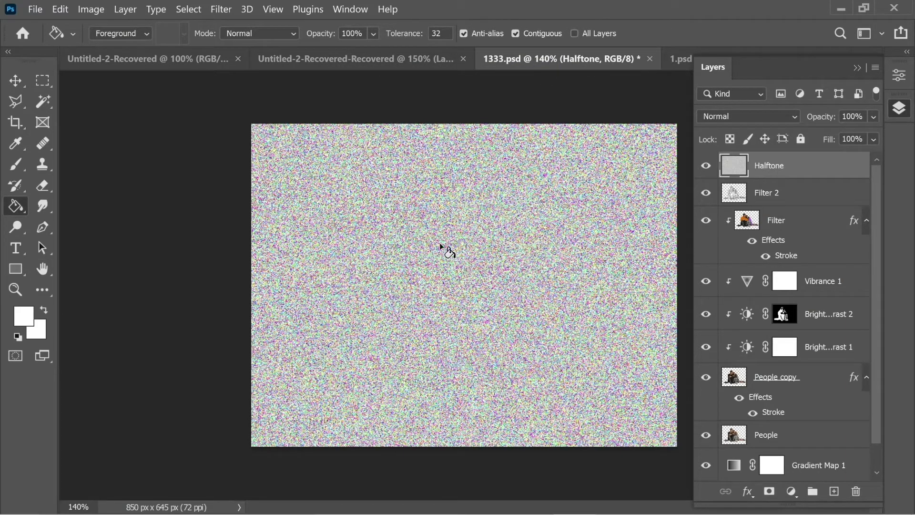
Step: Apply the Color Halftone filter to the Halftone layer with a maximum radius of 4 pixels and all four channel angles at 45
left_click(221, 9)
mouse_move(261, 253)
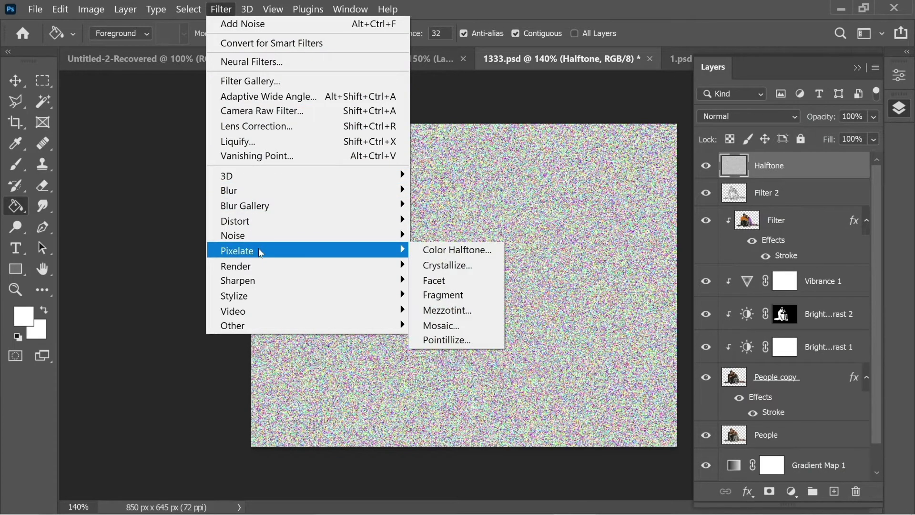
left_click(456, 250)
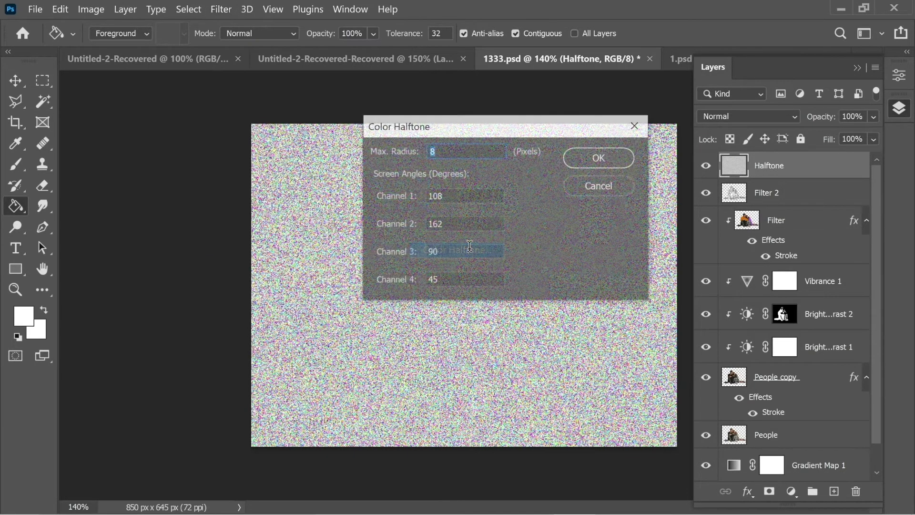
double_click(460, 195)
type("45")
key("Tab")
type("45")
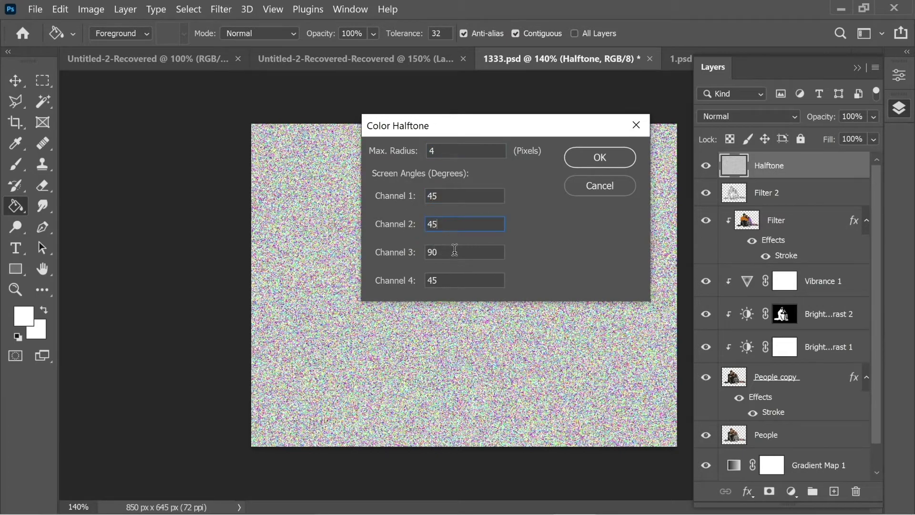
key("Tab")
type("4")
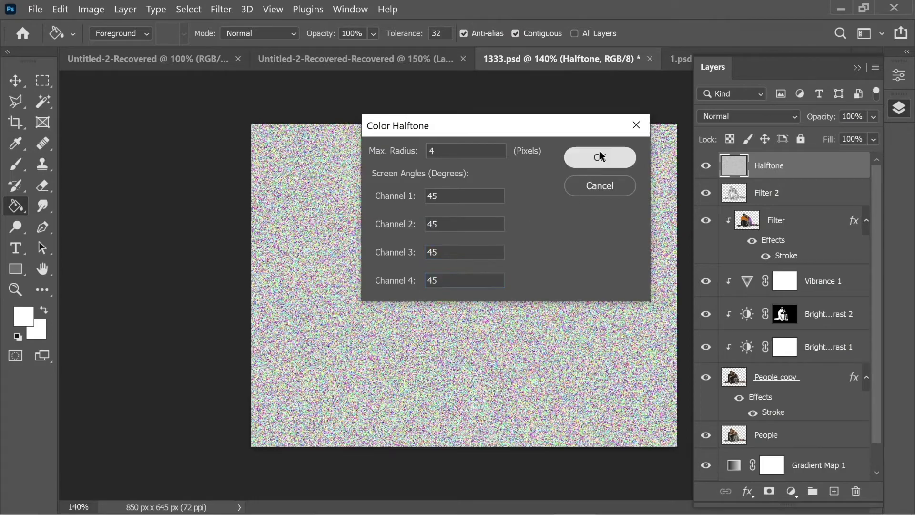
left_click(599, 154)
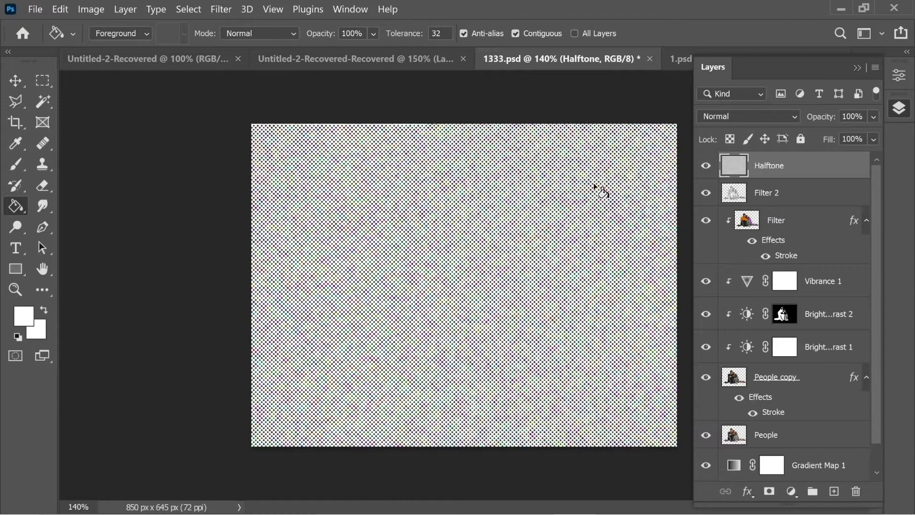
Step: Set the Halftone layer's blend mode to Multiply and its opacity to 67%
left_click(759, 117)
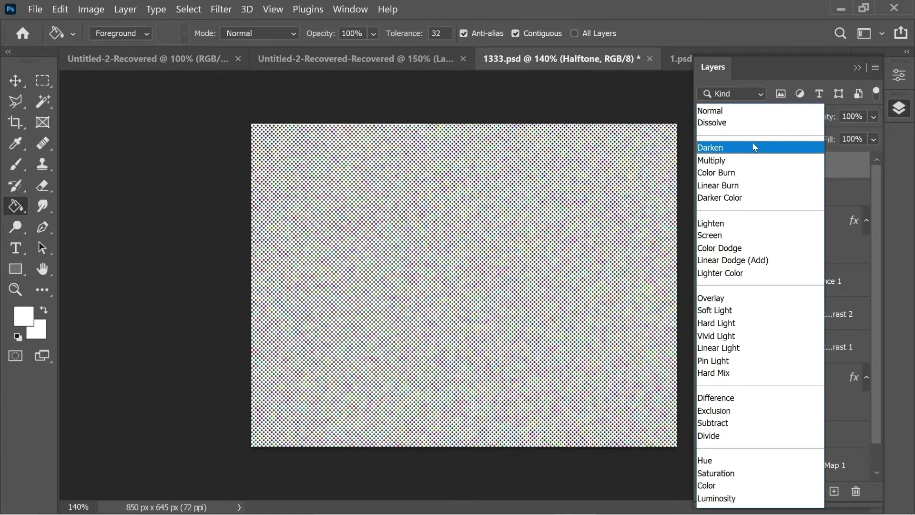
left_click(748, 162)
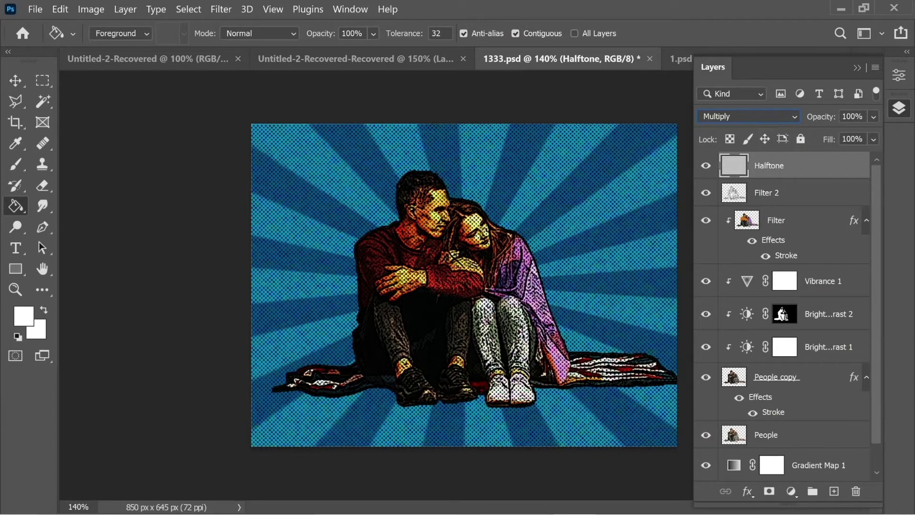
key("Tab")
type("67")
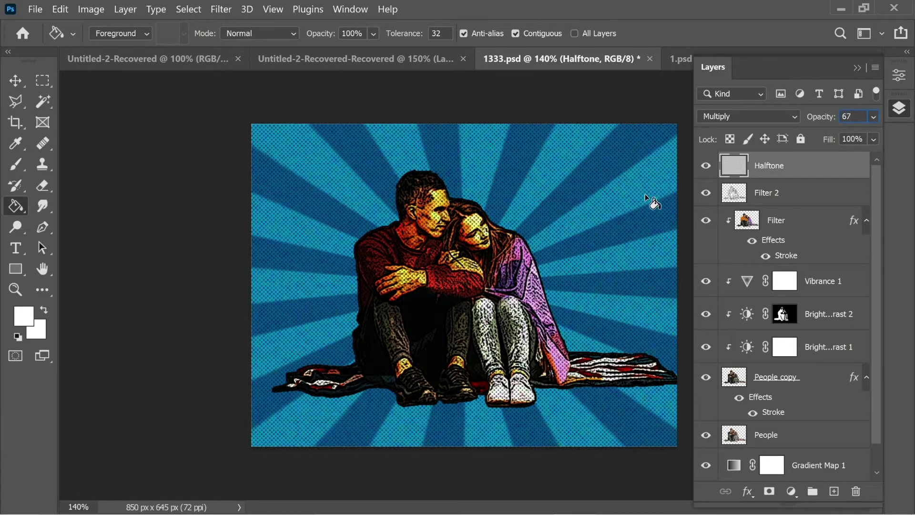
key("Return")
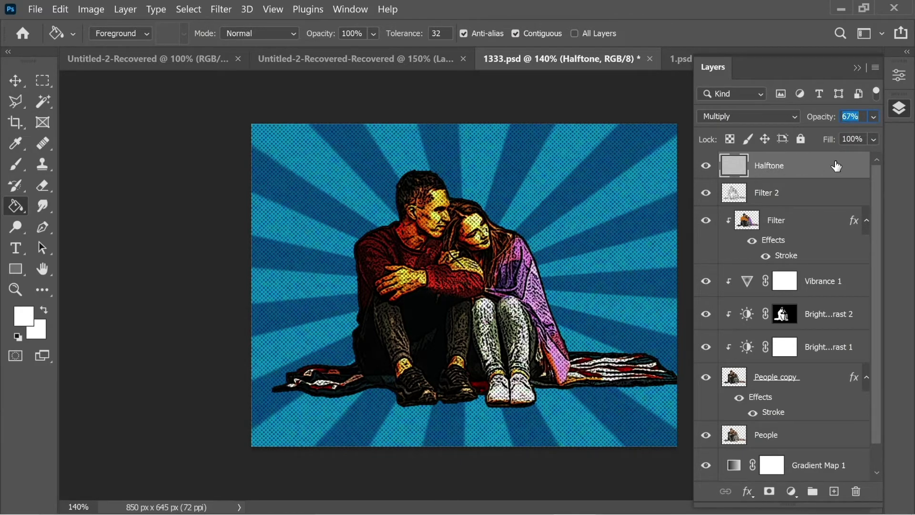
Step: Try a Brightness/Contrast adjustment layer above Halftone with Brightness 70 and Contrast 61
left_click(792, 492)
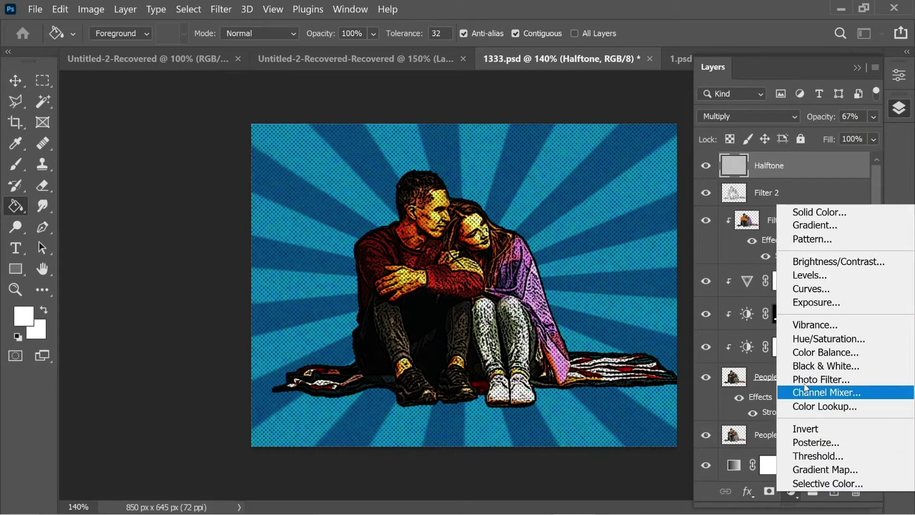
left_click(822, 262)
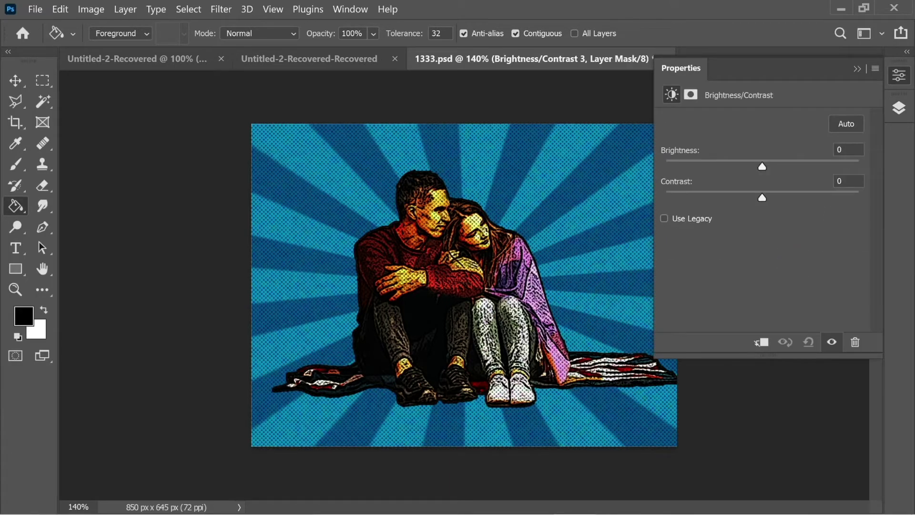
left_click_drag(763, 167, 815, 165)
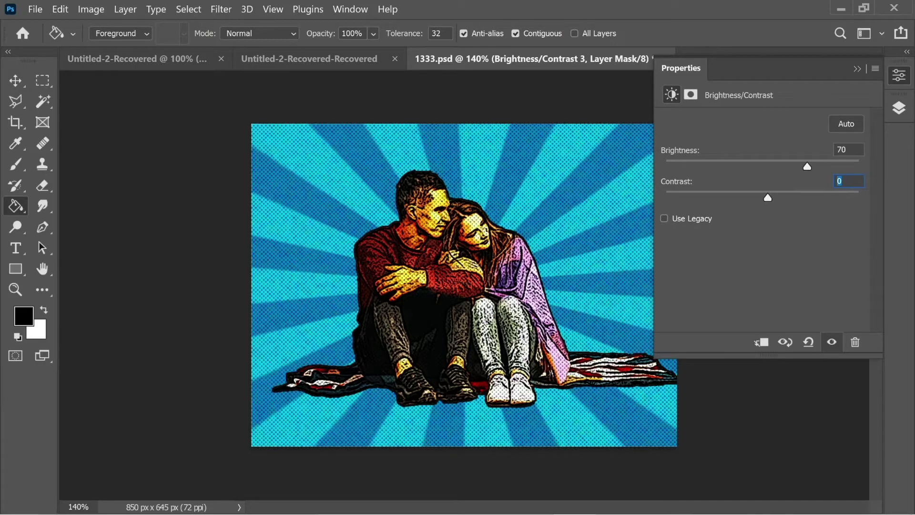
type("61")
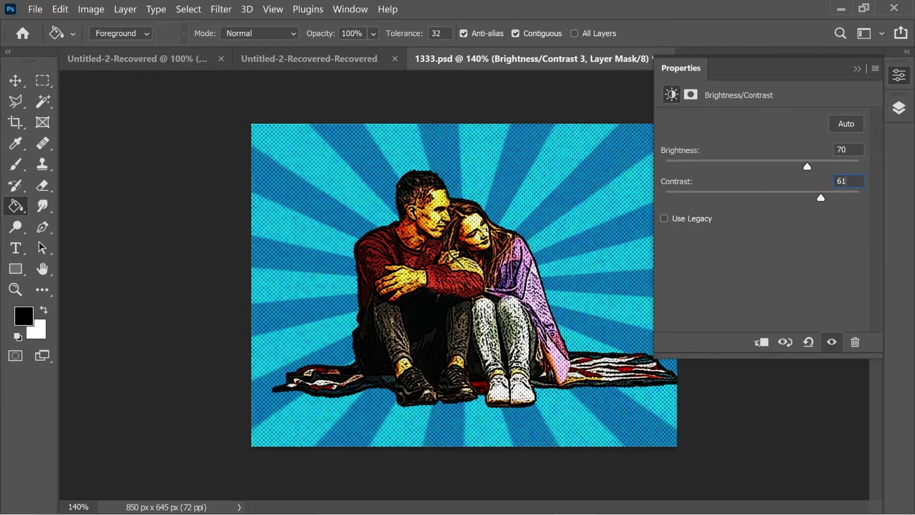
left_click(858, 69)
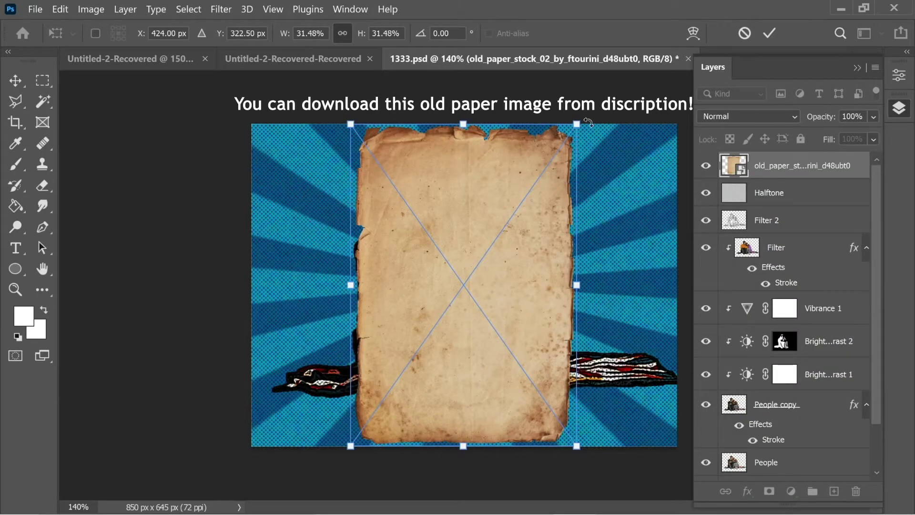
Step: Rotate the placed old paper image -90° and enlarge it to about 51% to cover the canvas, blended in Overlay mode
left_click_drag(595, 122, 310, 112)
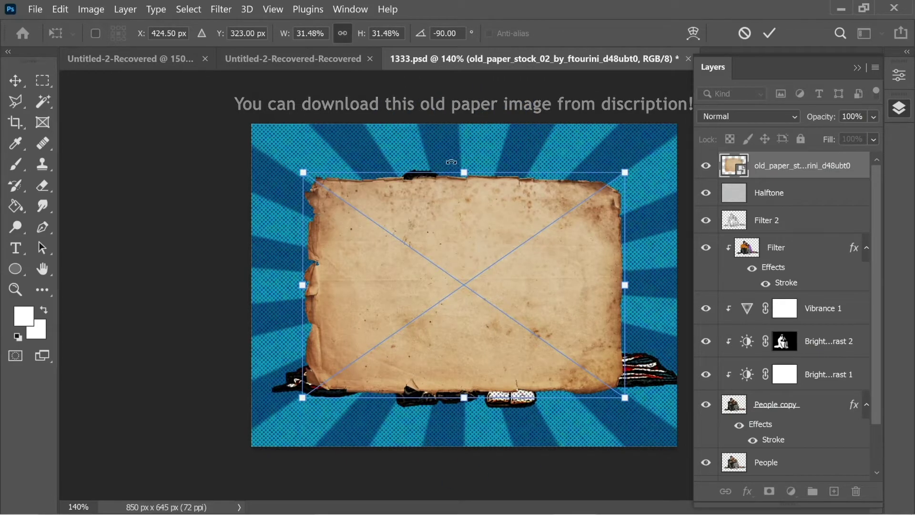
left_click_drag(463, 171, 460, 101)
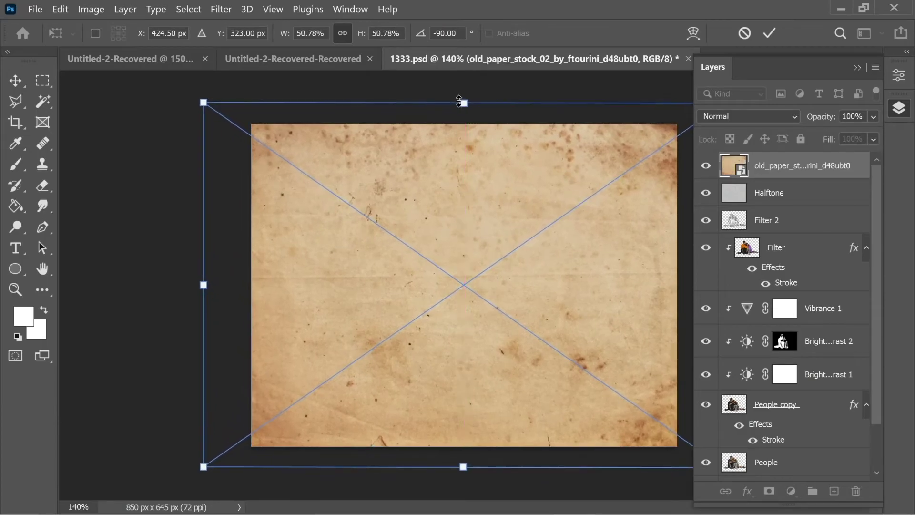
left_click(747, 114)
left_click(731, 299)
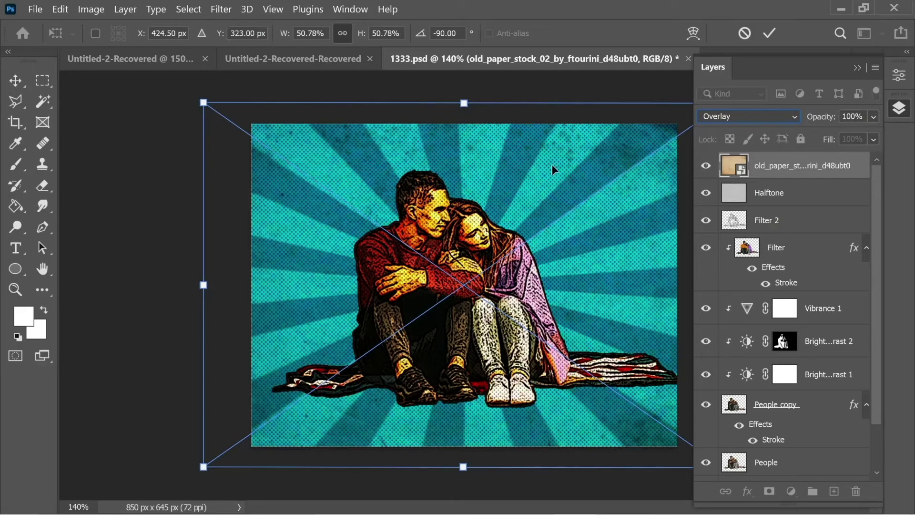
key("Return")
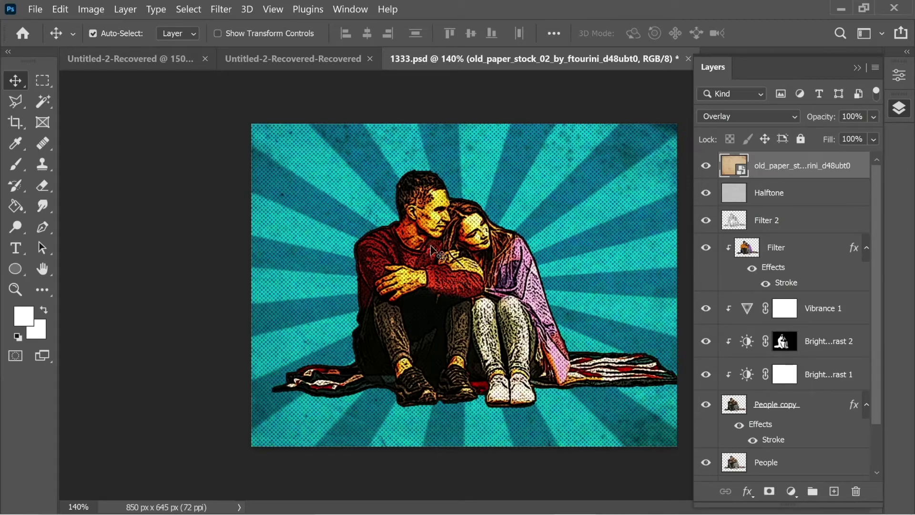
Step: Draw a white ellipse shape about 262 × 130 px with a 5 px black stroke in the sky area beside the woman's head
left_click(15, 269)
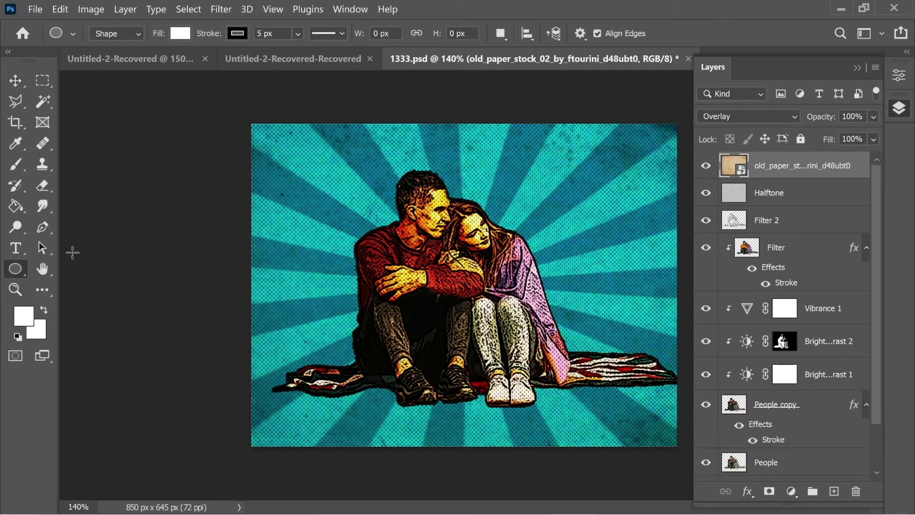
left_click(128, 33)
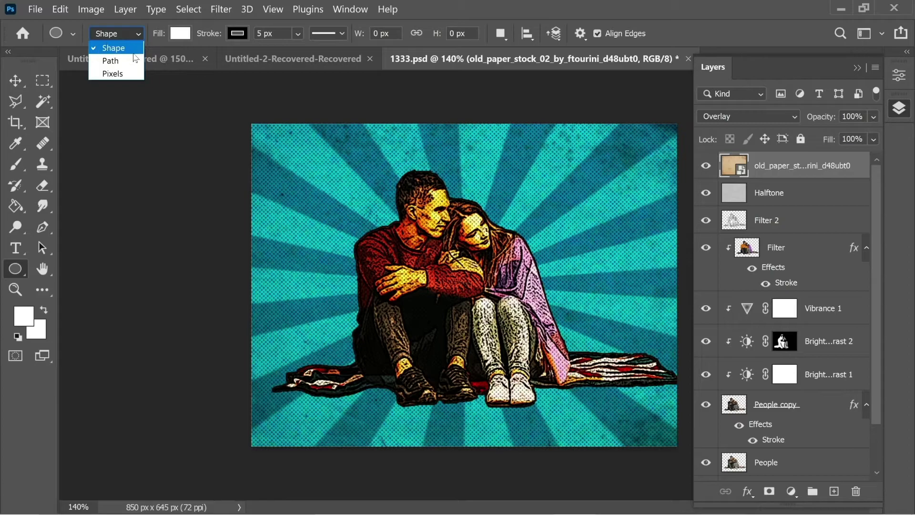
left_click(177, 45)
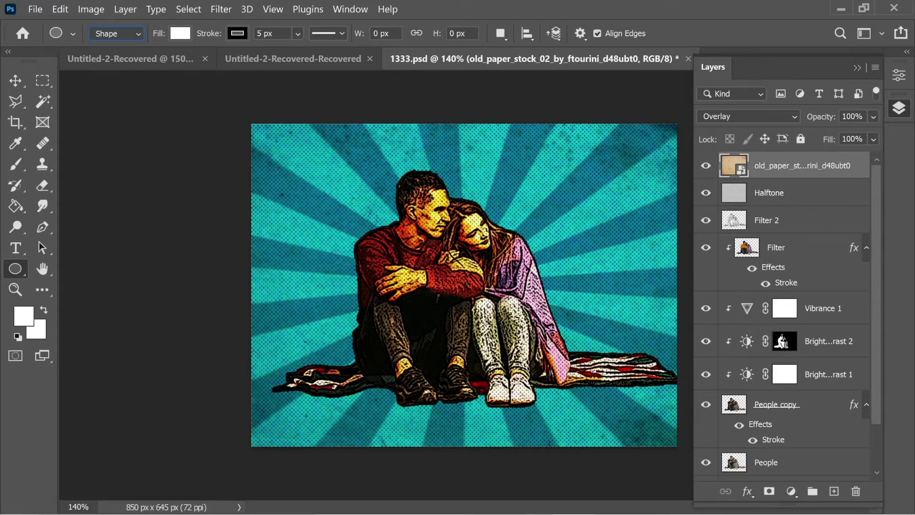
left_click(499, 33)
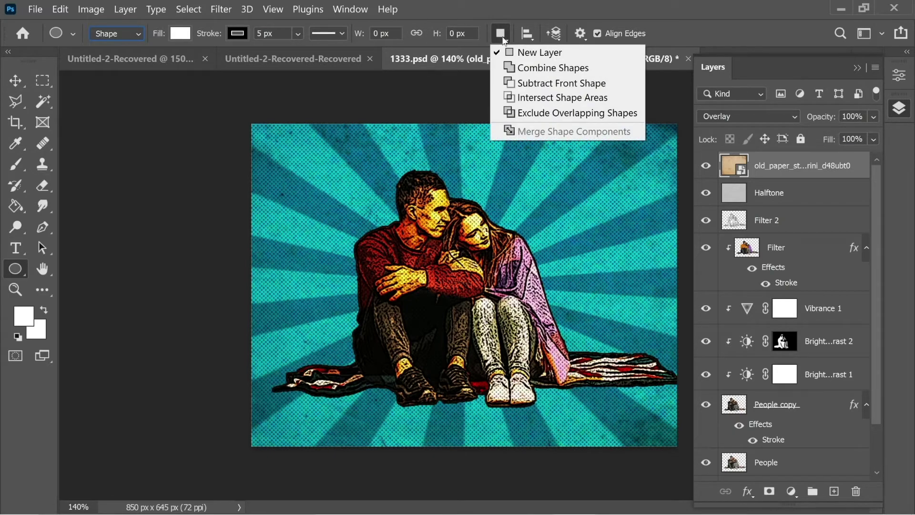
left_click(540, 72)
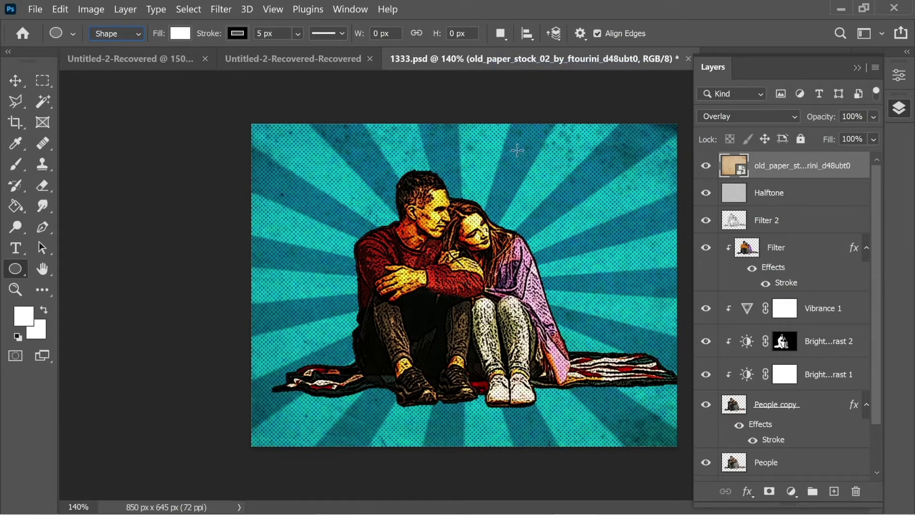
left_click_drag(510, 148, 649, 217)
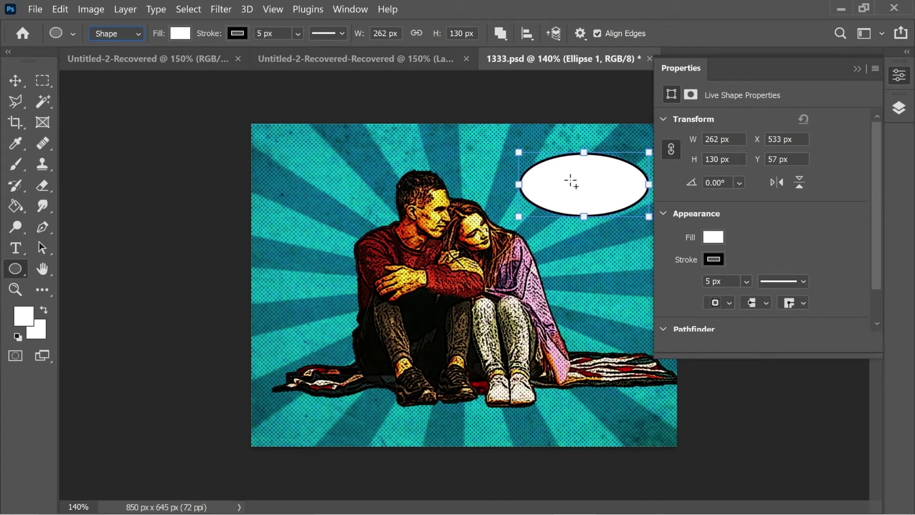
Step: Add a pointed speech-bubble tail from the ellipse toward the woman's head with the Pen tool in Combine Shapes mode
left_click(43, 227)
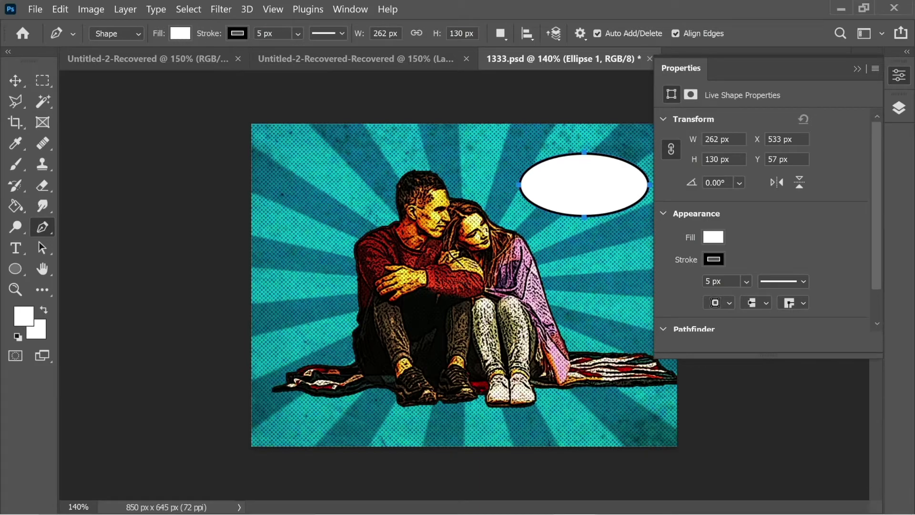
left_click(503, 35)
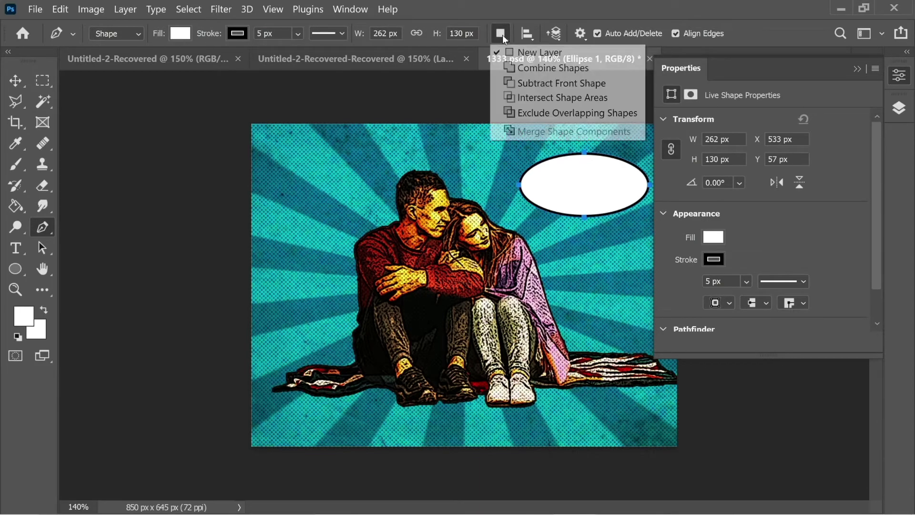
left_click(528, 67)
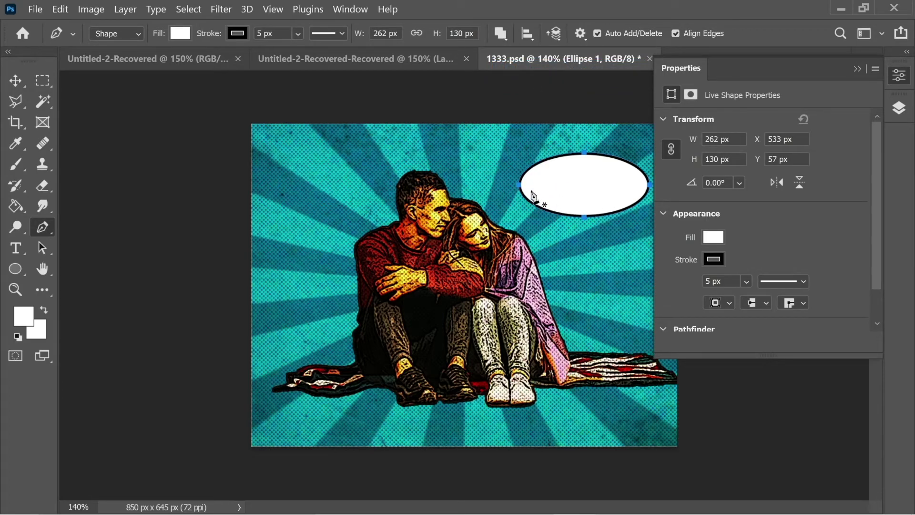
left_click(525, 181)
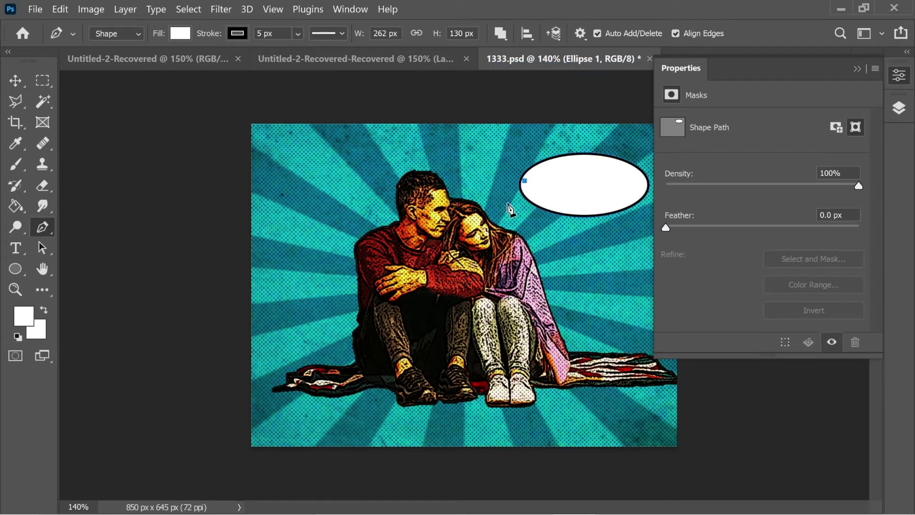
left_click(507, 204)
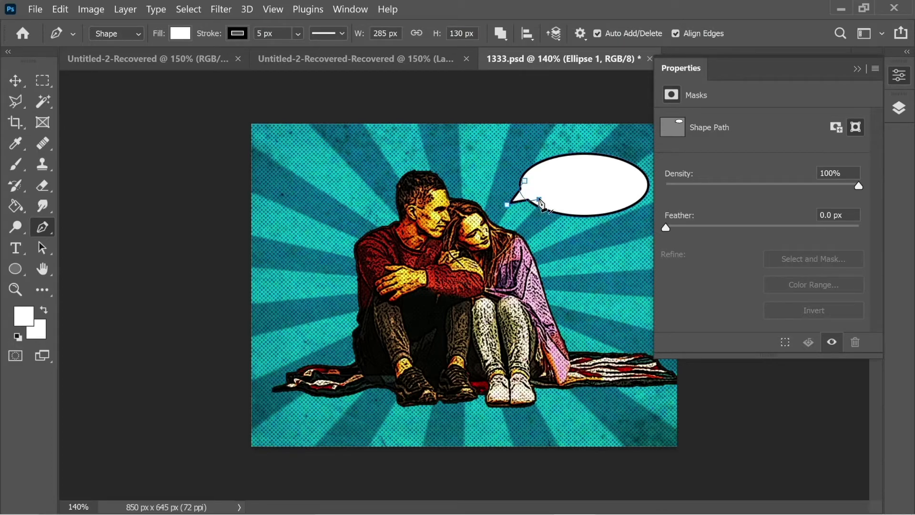
left_click(24, 81)
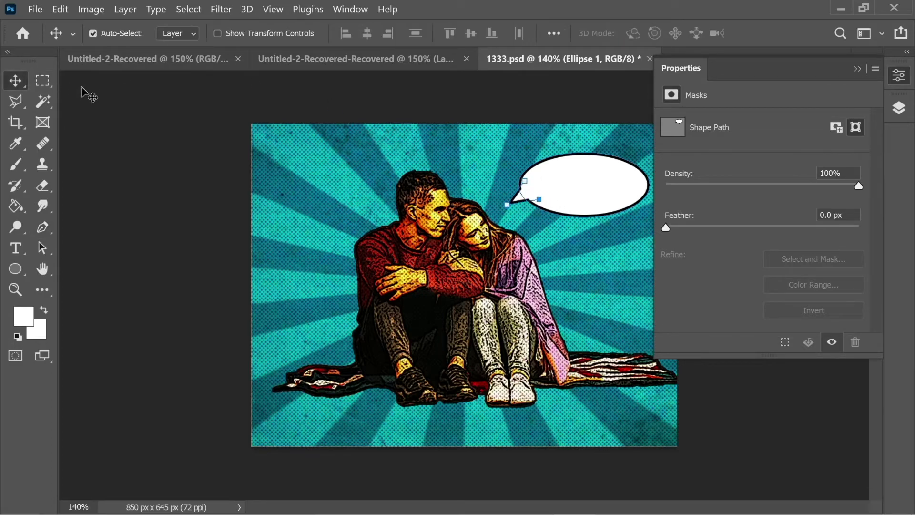
left_click(899, 108)
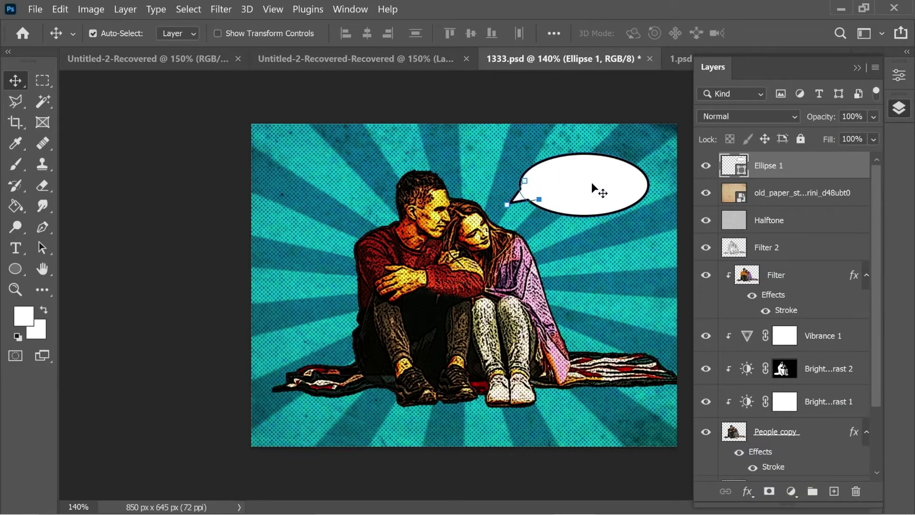
Step: Add the two-line text "AMAZING VIEW!" over the couple in centred white BD Cartoon Shout at 114.29 pt
left_click(14, 251)
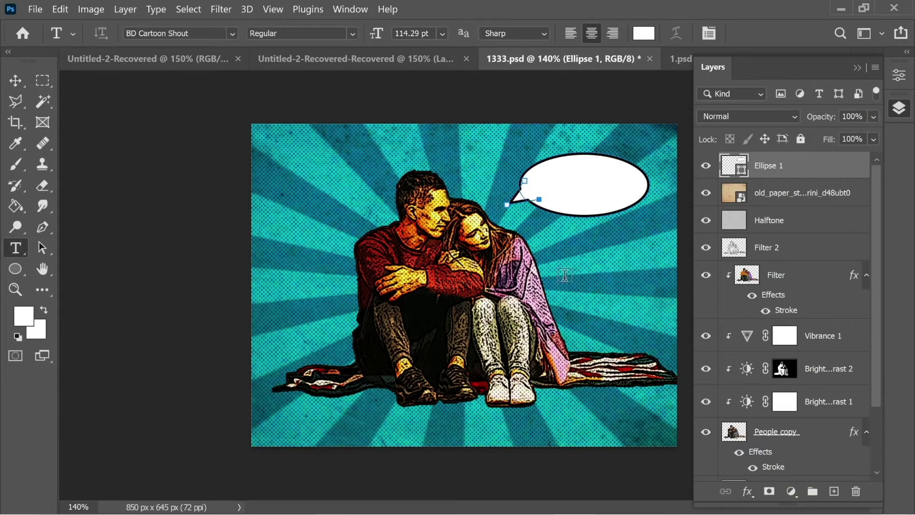
left_click(406, 277)
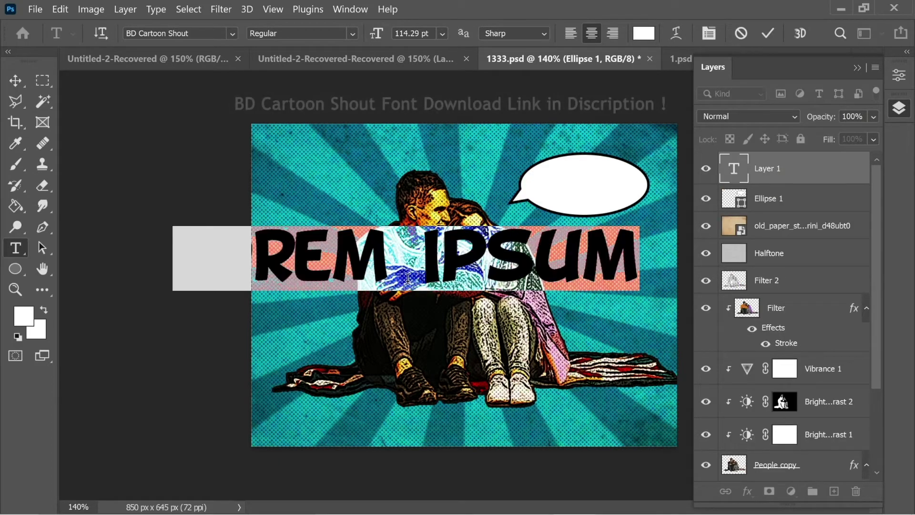
type("AMAZI")
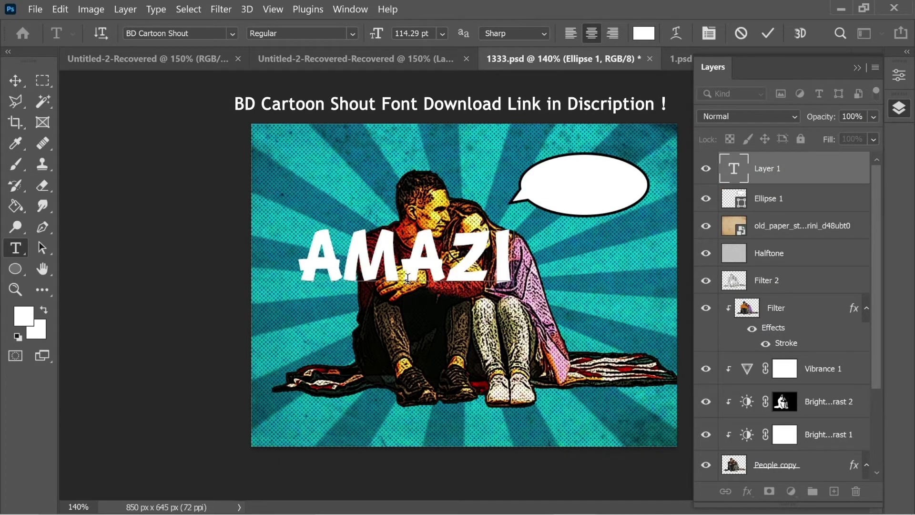
type("NG VI")
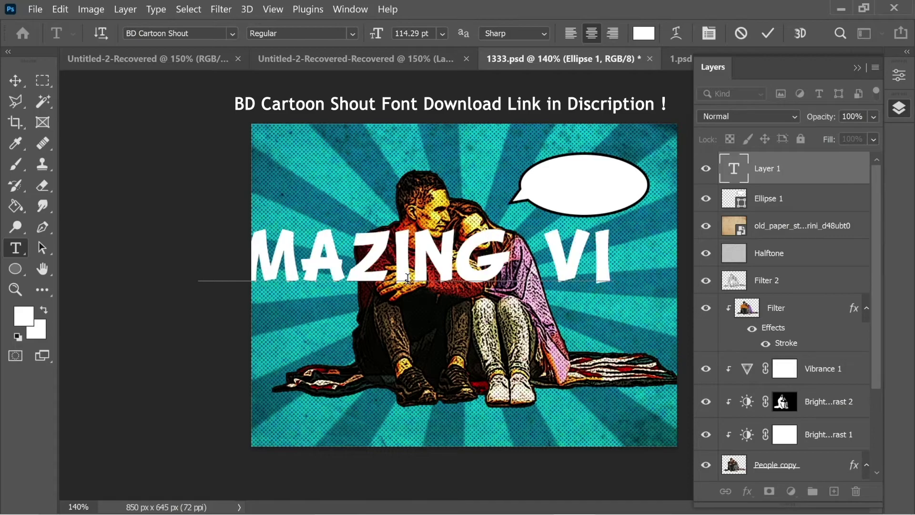
key("BackSpace")
key("BackSpace")
key("BackSpace")
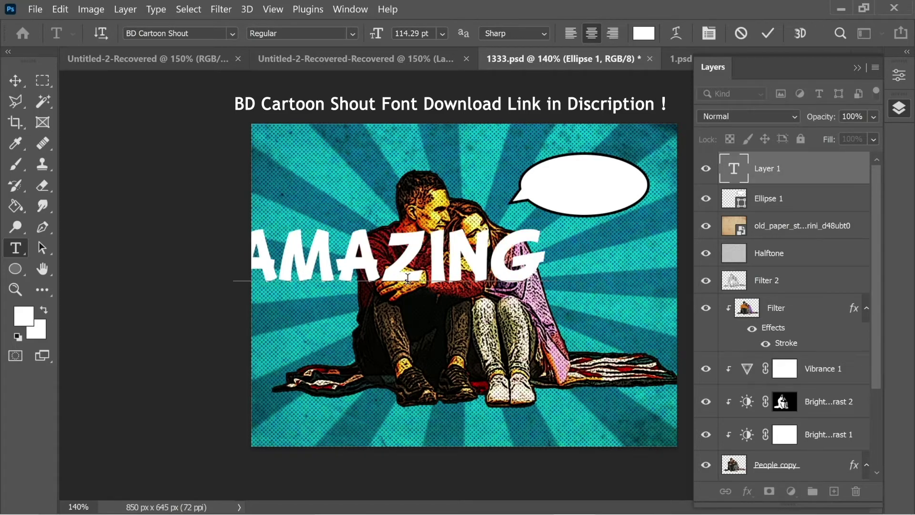
key("BackSpace")
key("Return")
type("VIEW!")
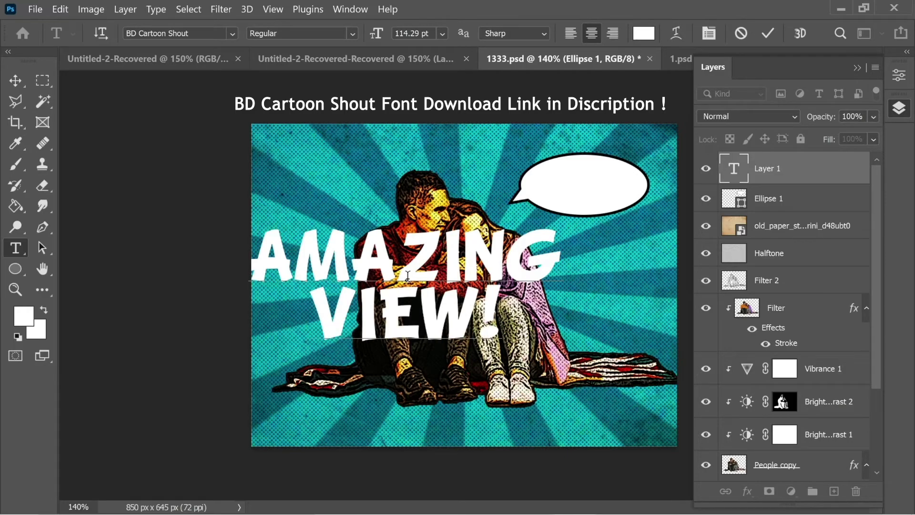
left_click(15, 80)
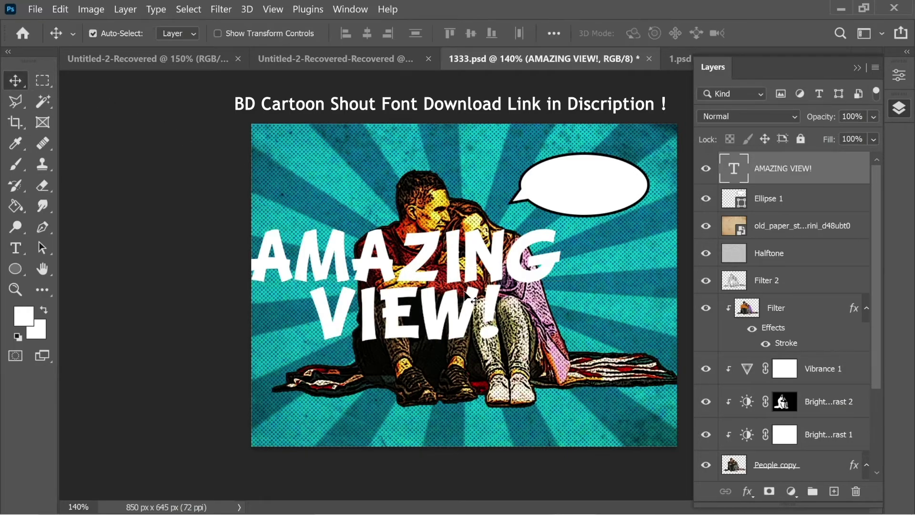
Step: Scale the "AMAZING VIEW!" text to about 37% and place it over the white speech bubble
key("ctrl+t")
left_click_drag(563, 286, 605, 185)
key("Return")
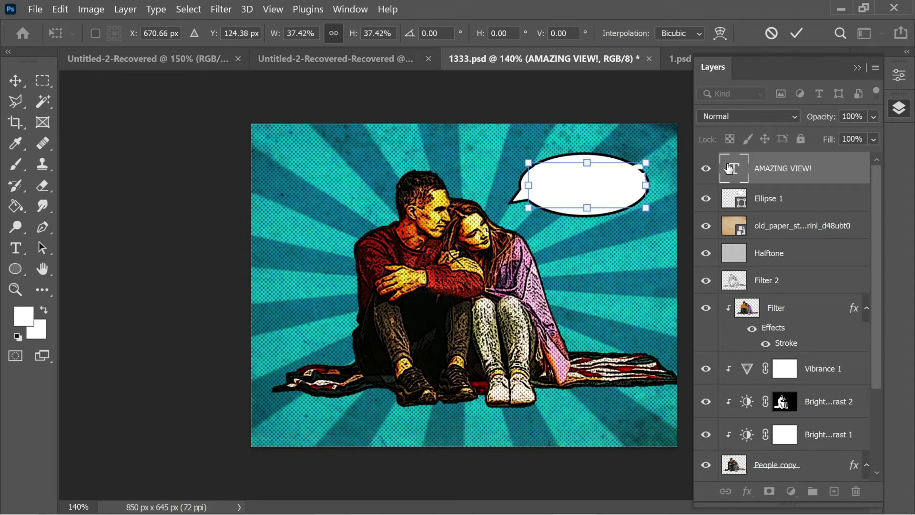
Step: Set the colour of the "AMAZING VIEW!" text to black (000000)
key("t")
double_click(734, 168)
left_click(644, 33)
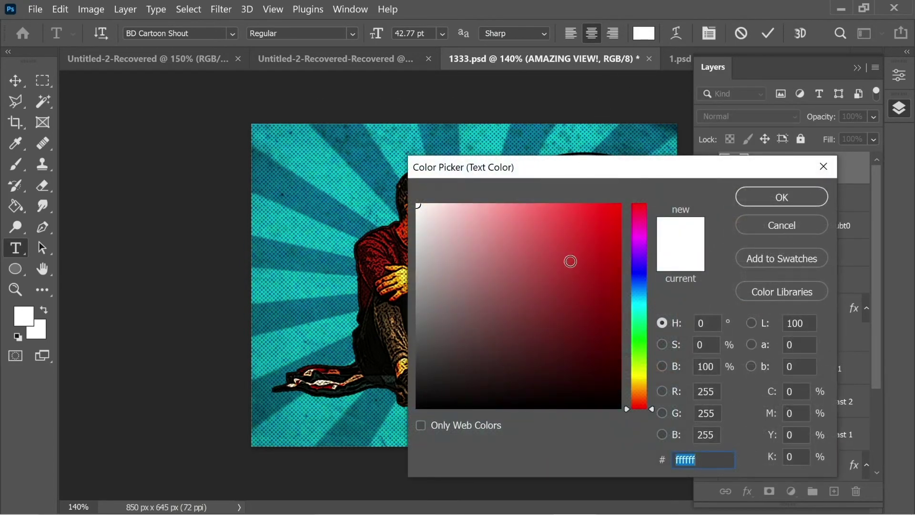
type("000000")
left_click(773, 197)
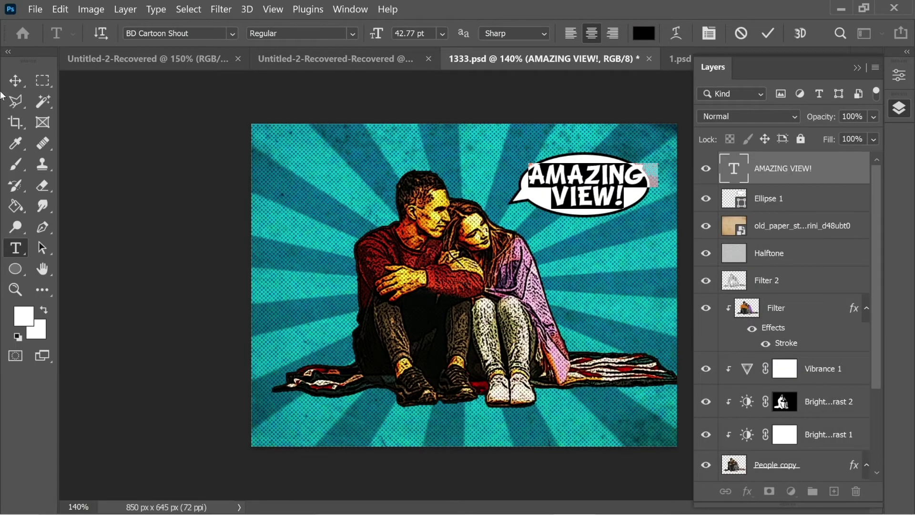
Step: Scale the "AMAZING VIEW!" text down to about 85% and centre it inside the speech bubble
left_click(15, 80)
key("ctrl+t")
left_click_drag(646, 185, 620, 185)
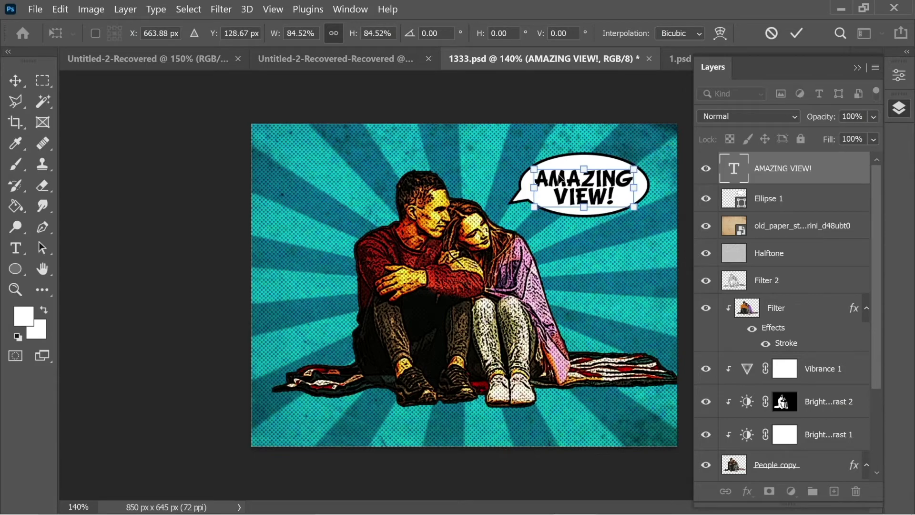
key("Return")
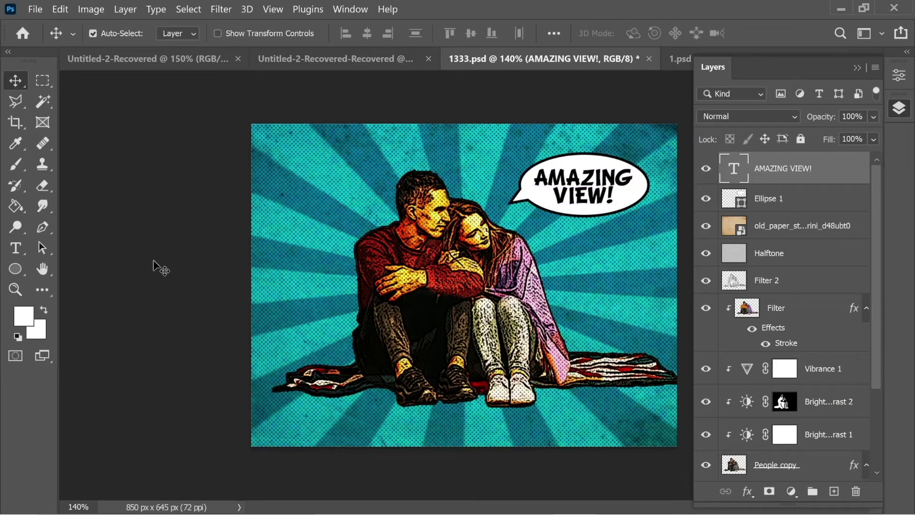
Step: Draw three white circles with 5 px black strokes, about 36, 56 and 126 px wide, rising from the man's head toward the canvas corner
left_click(15, 269)
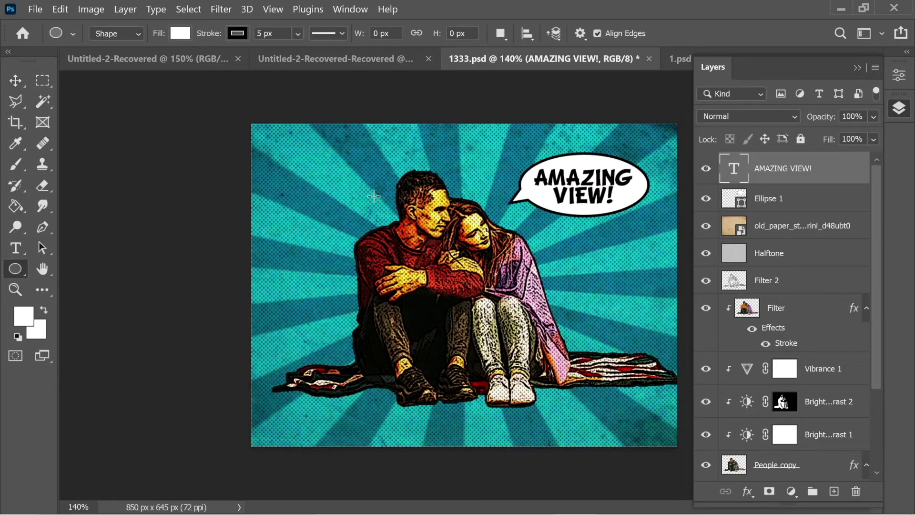
left_click_drag(374, 196, 391, 214)
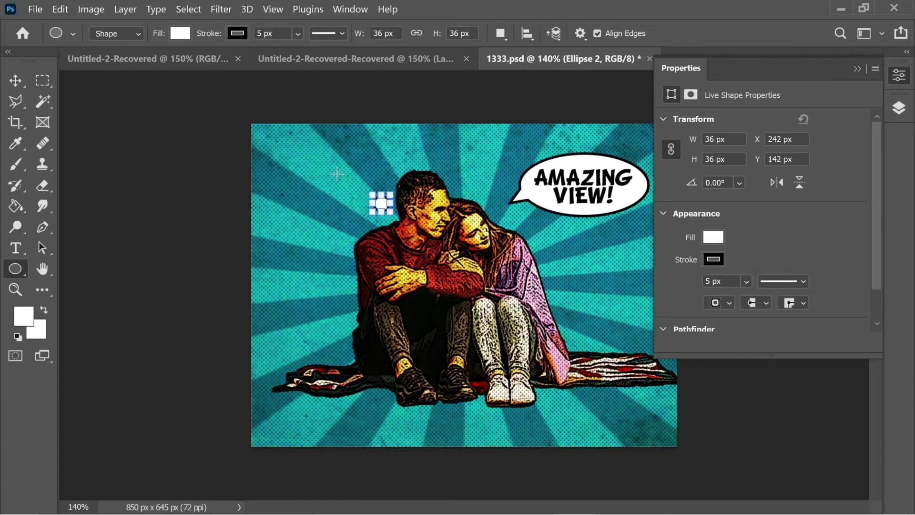
left_click_drag(334, 169, 368, 197)
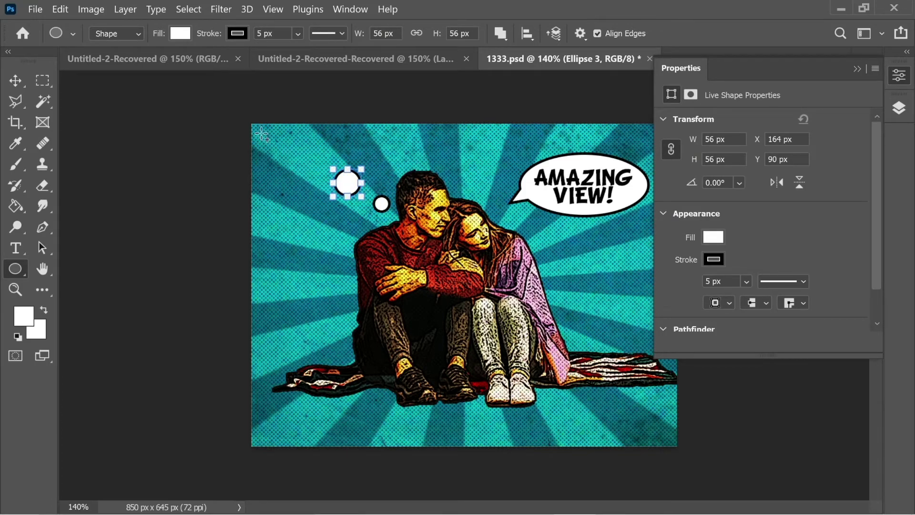
left_click_drag(262, 135, 345, 197)
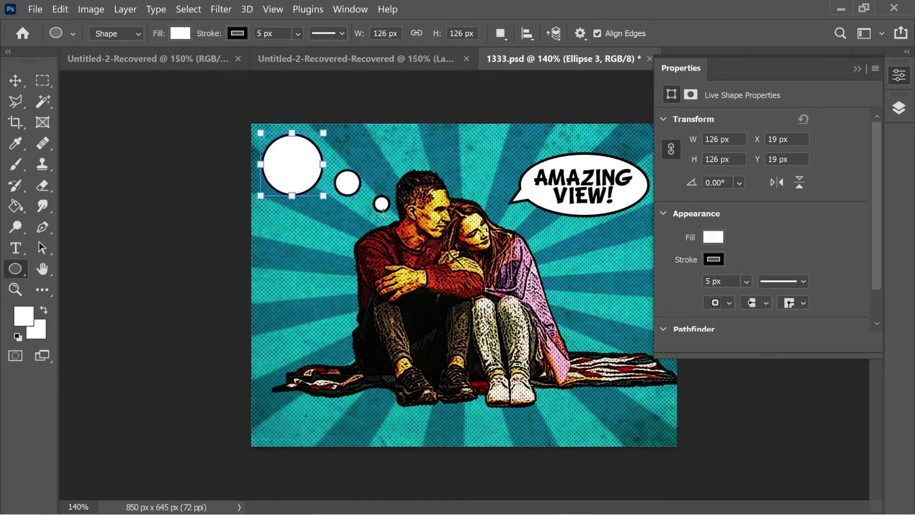
key("Return")
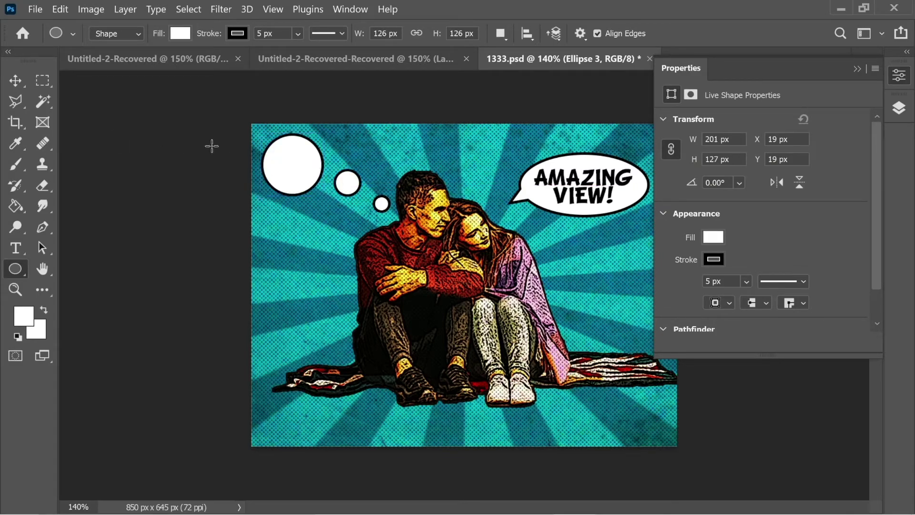
Step: Add the text "WOW!" over the couple in black BD Cartoon Shout at 114.29 pt
left_click(22, 252)
left_click(337, 280)
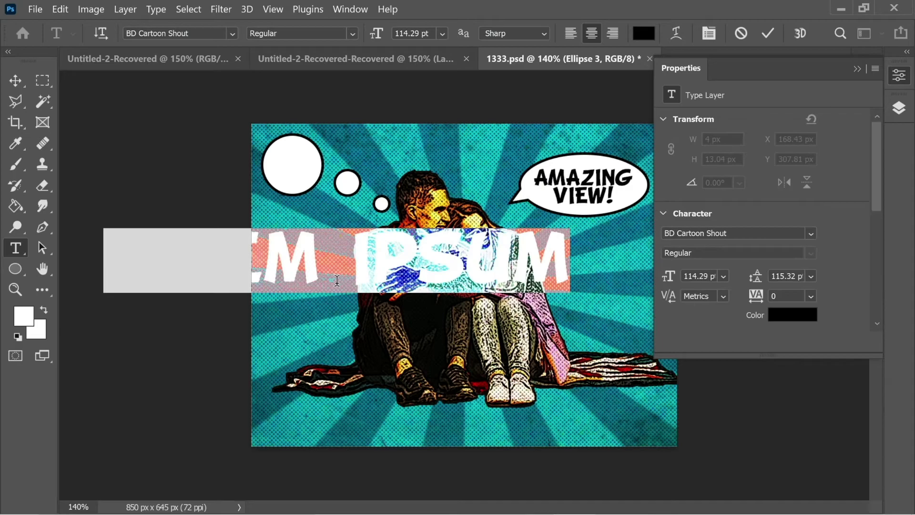
type("WOW!")
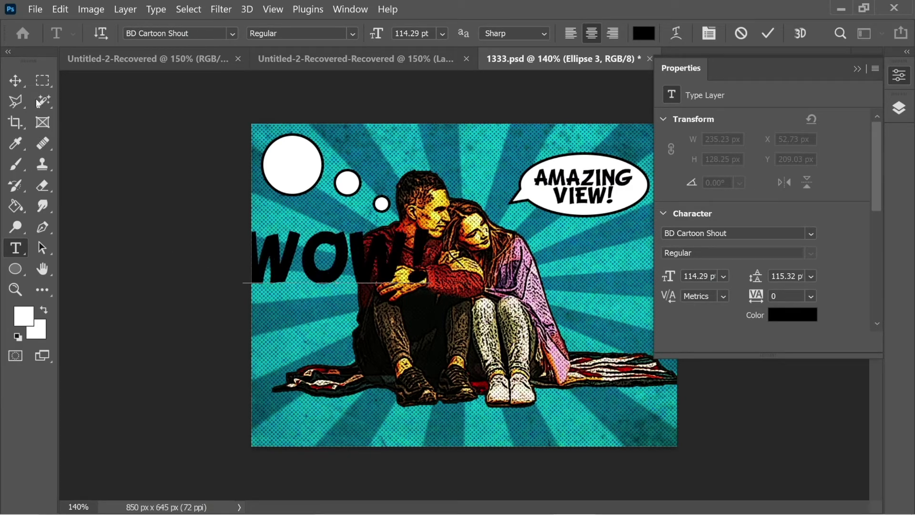
Step: Scale the "WOW!" text to about 27% and centre it inside the largest thought-bubble circle
key("ctrl+t")
left_click_drag(429, 227, 325, 157)
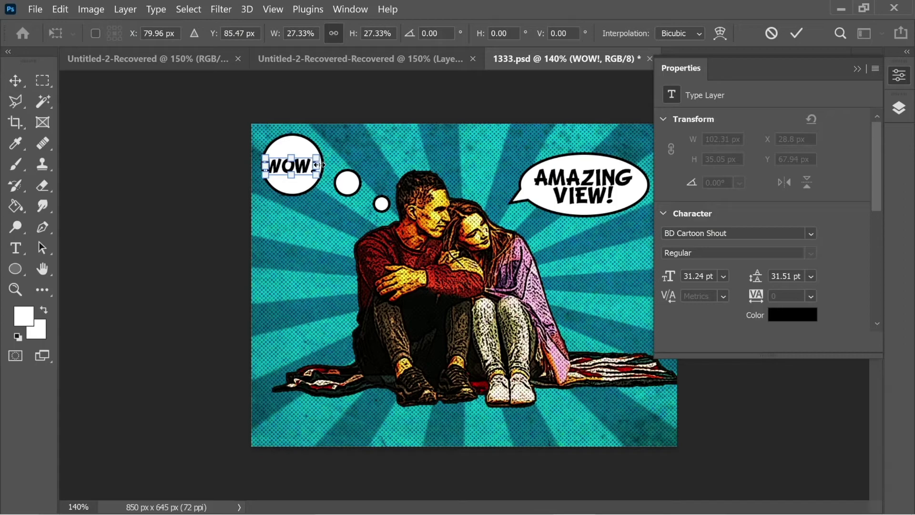
key("Return")
key("Right")
key("Right")
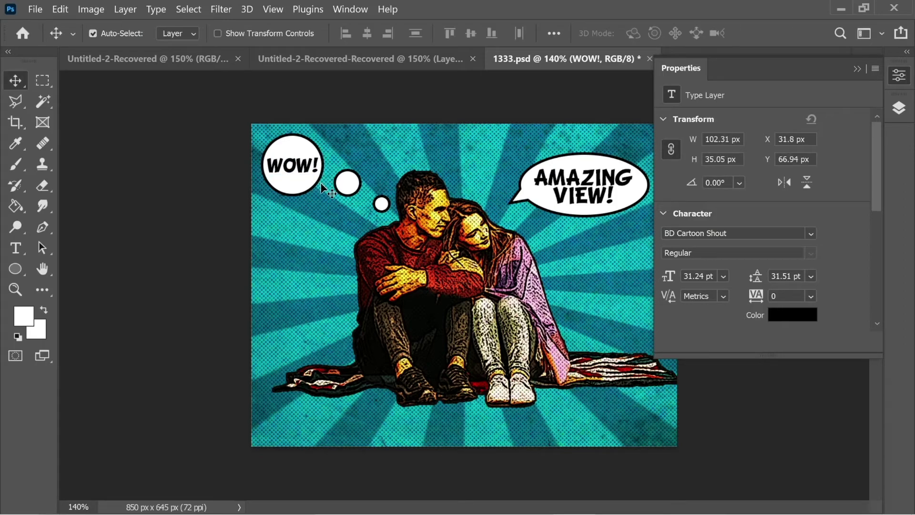
left_click(857, 69)
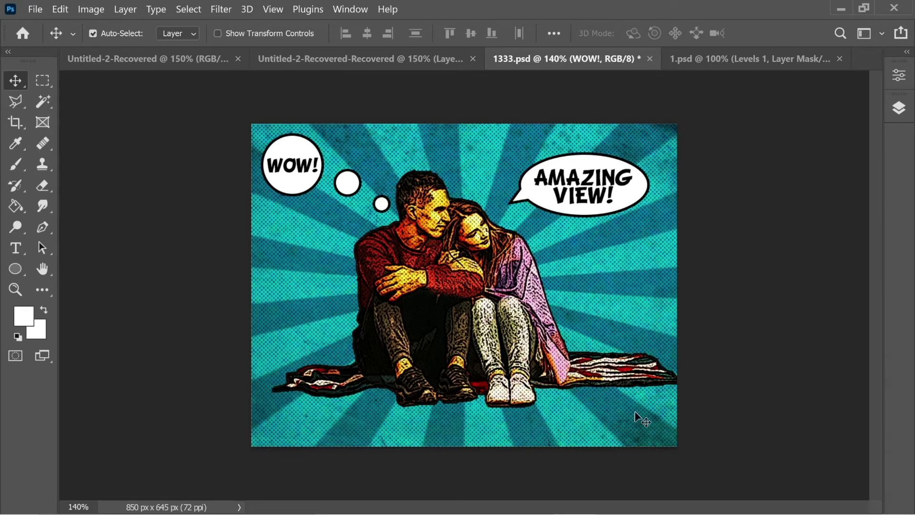
Step: Draw a slanted-end banner shape about 559 × 125 px with the Pen tool, overhanging the canvas's lower right corner
left_click(36, 227)
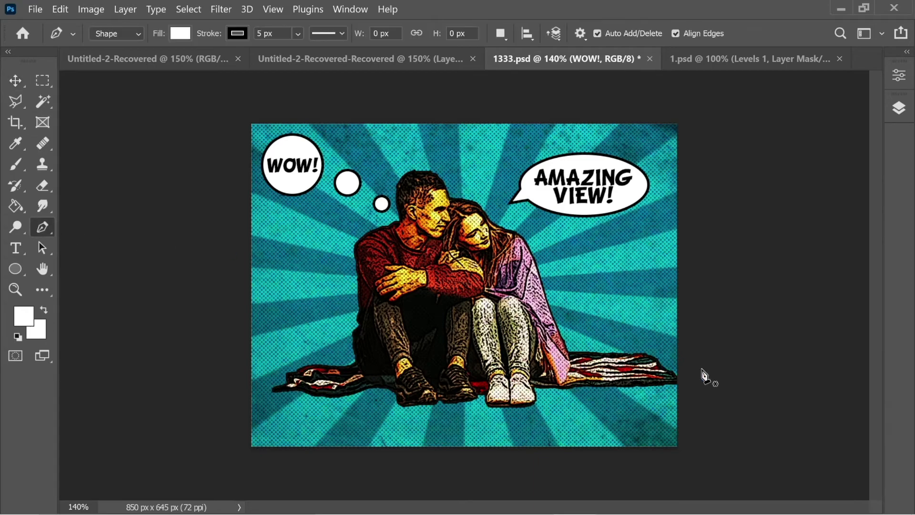
left_click(692, 416)
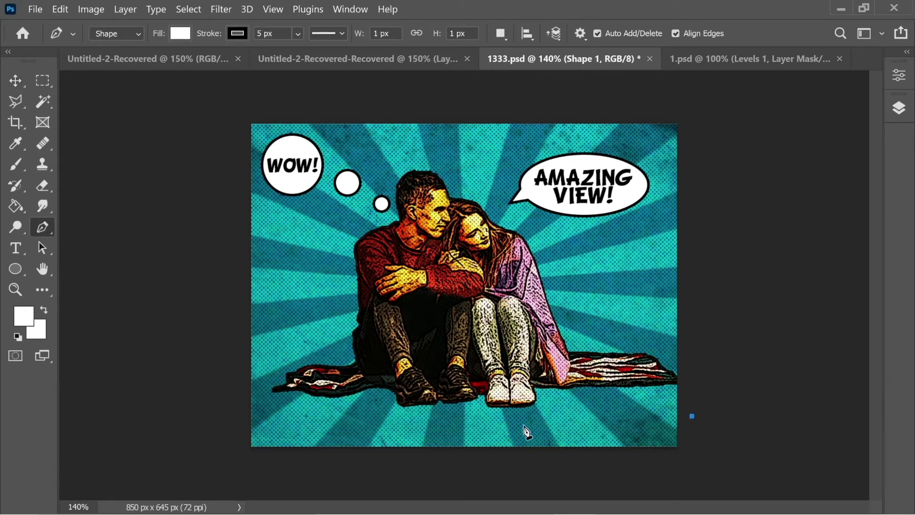
left_click(438, 416, "shift")
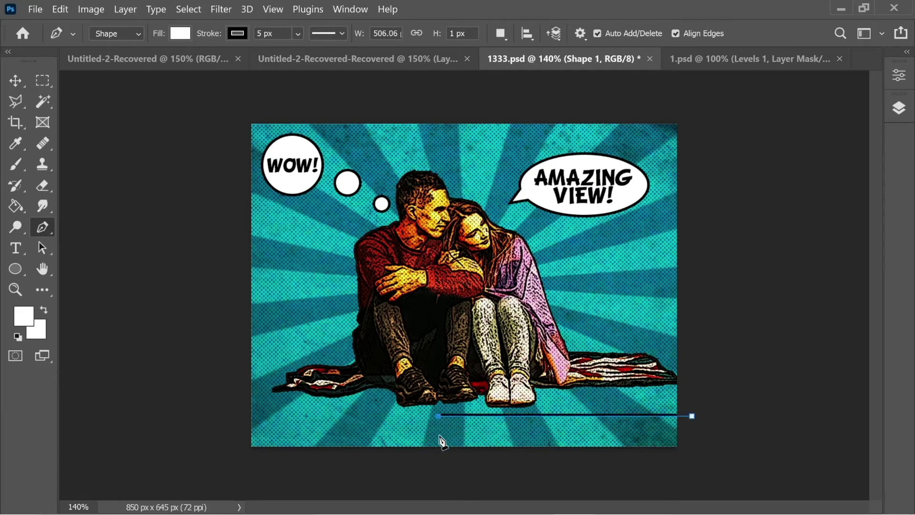
left_click(419, 469)
left_click(699, 478)
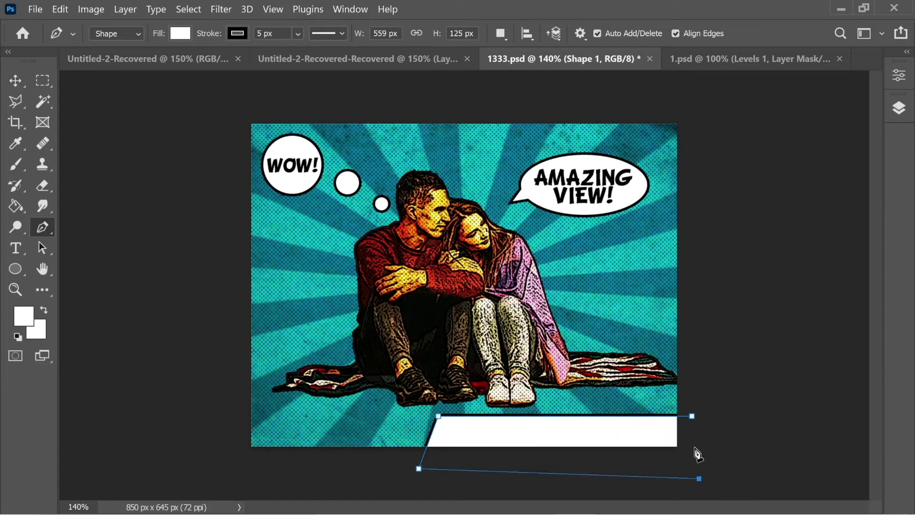
left_click(693, 417)
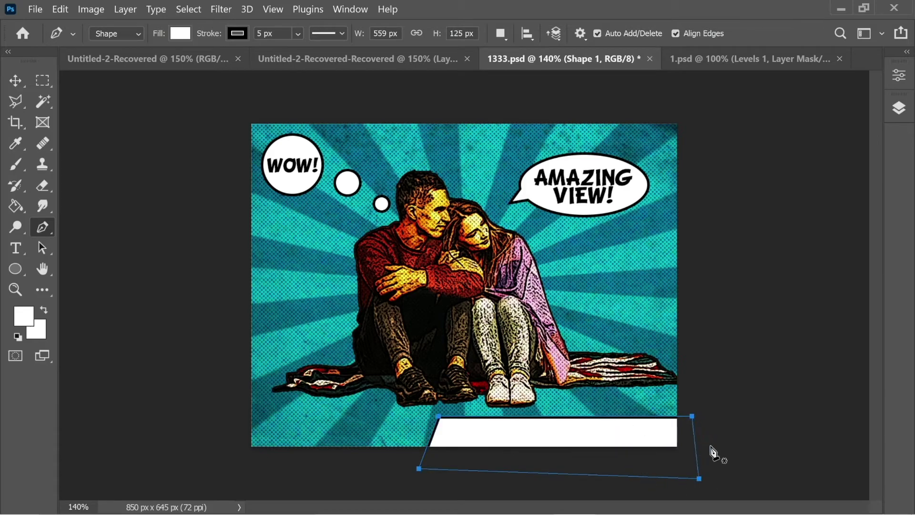
Step: Fill the banner shape with a custom bright yellow
left_click(181, 33)
left_click(274, 72)
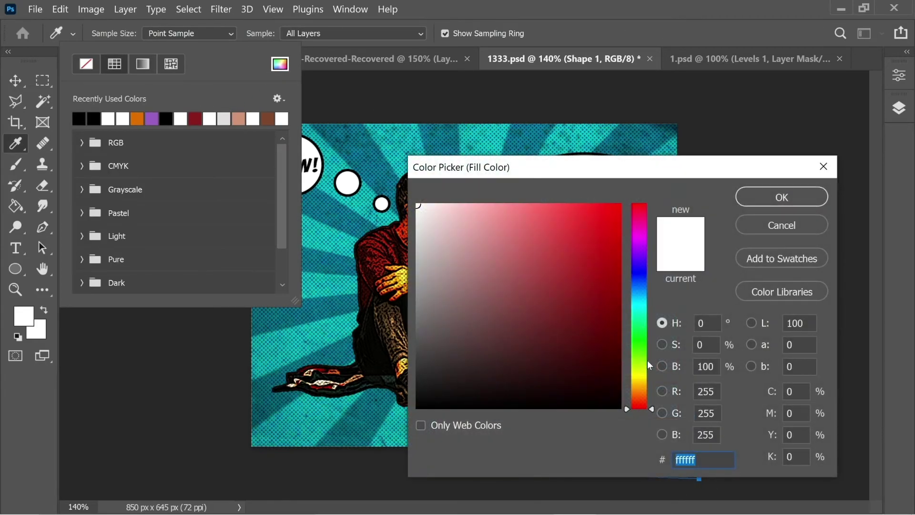
left_click(647, 377)
left_click_drag(613, 267, 595, 218)
left_click(782, 197)
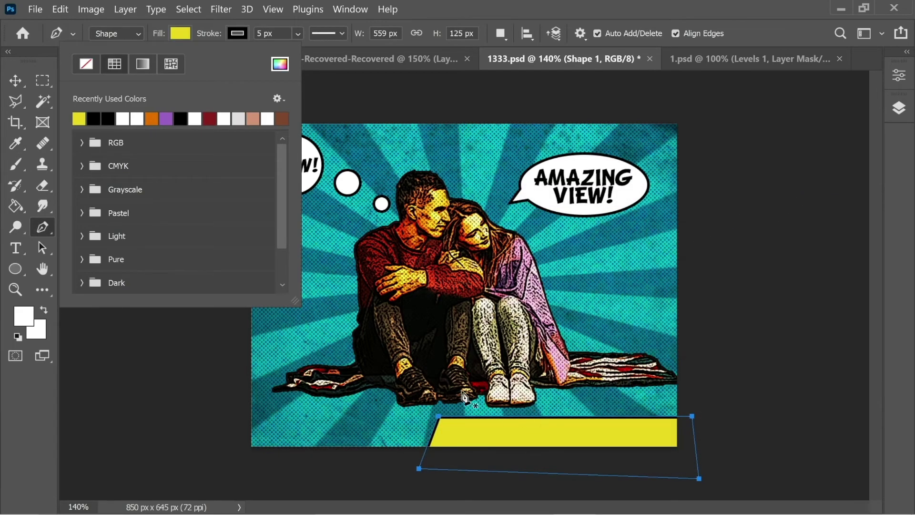
left_click(273, 33)
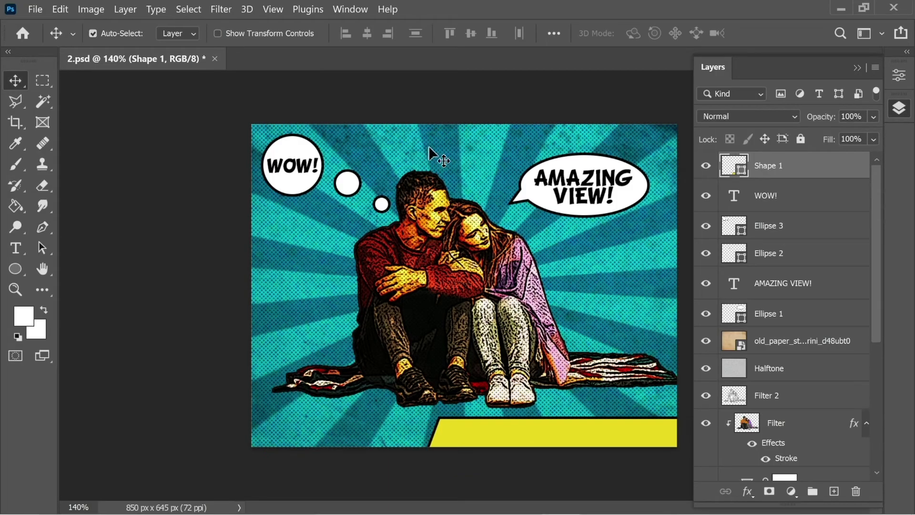
Step: Add the text "RELEASED TOMORROW" across the couple in dark red BD Cartoon Shout at 145.83 pt
left_click(15, 248)
left_click(435, 307)
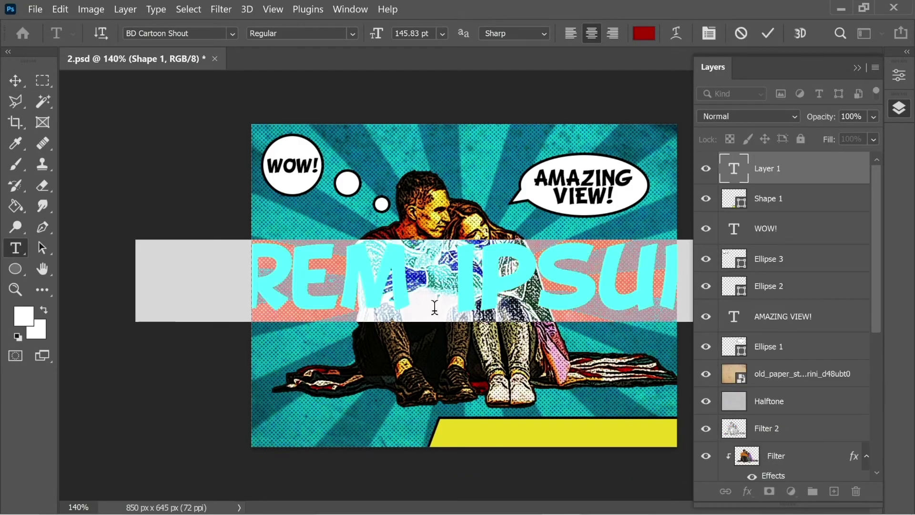
type("REAL")
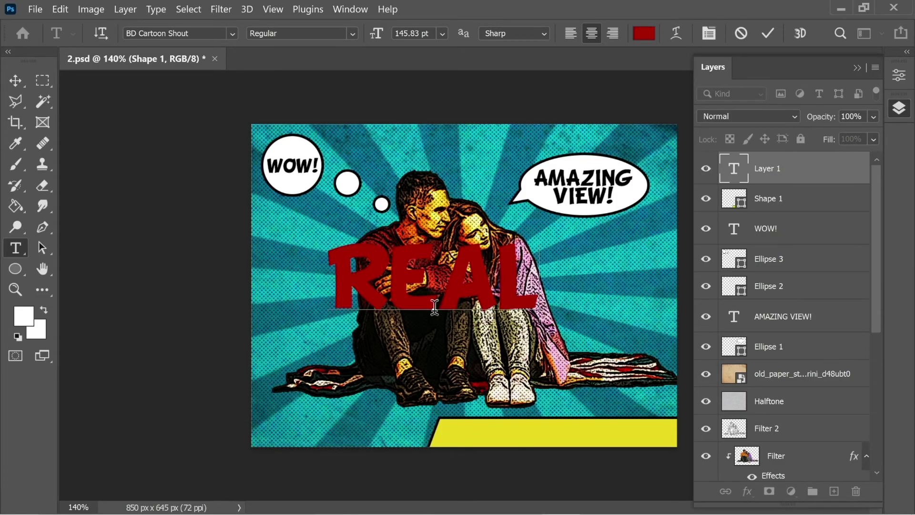
key("BackSpace")
key("BackSpace")
type("LEASED T")
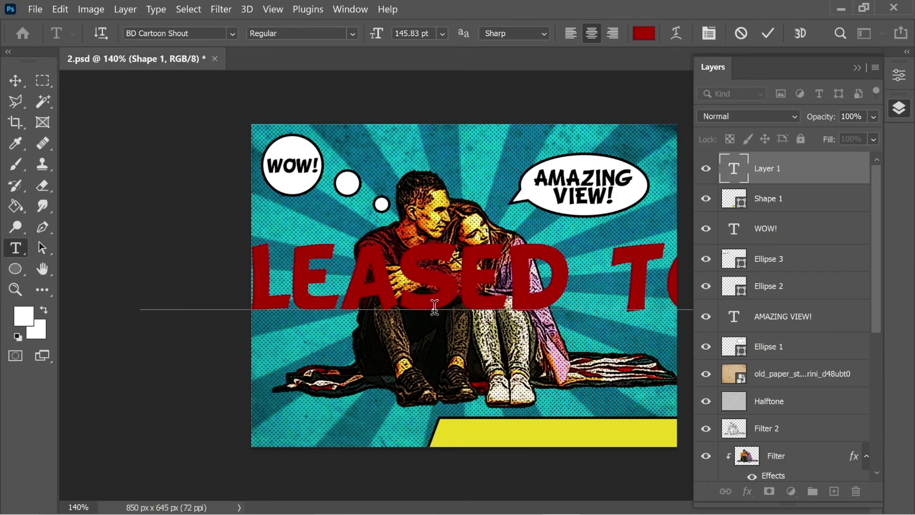
type("OMORROW")
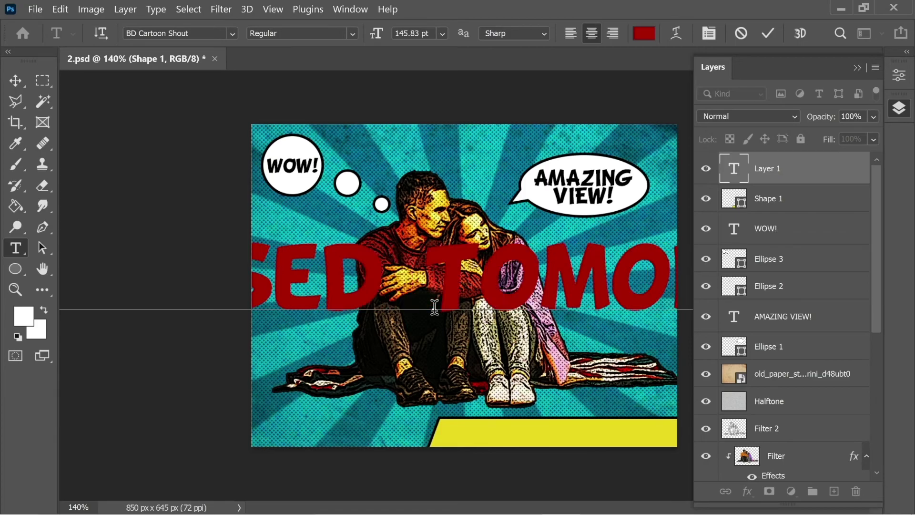
left_click(16, 80)
Step: Scale the "RELEASED TOMORROW" text to about 23.4% and fit it inside the yellow banner
key("ctrl+t")
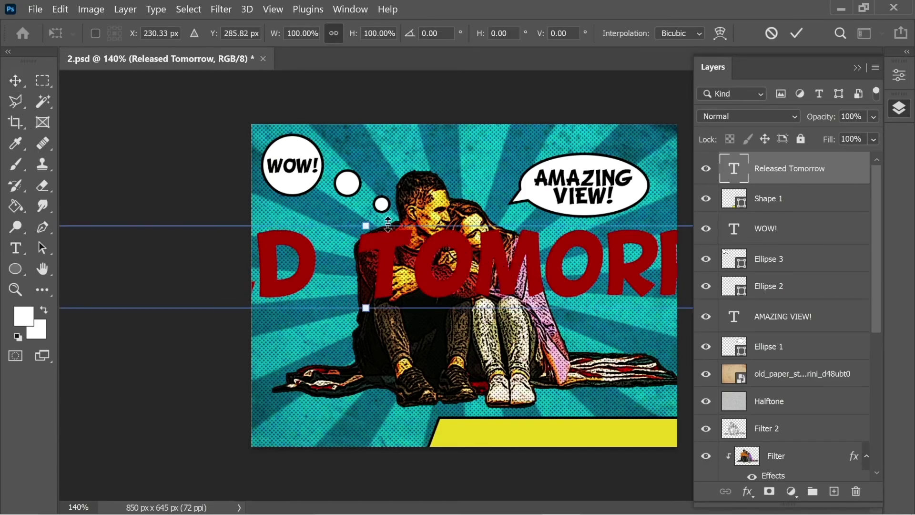
left_click_drag(367, 225, 367, 285)
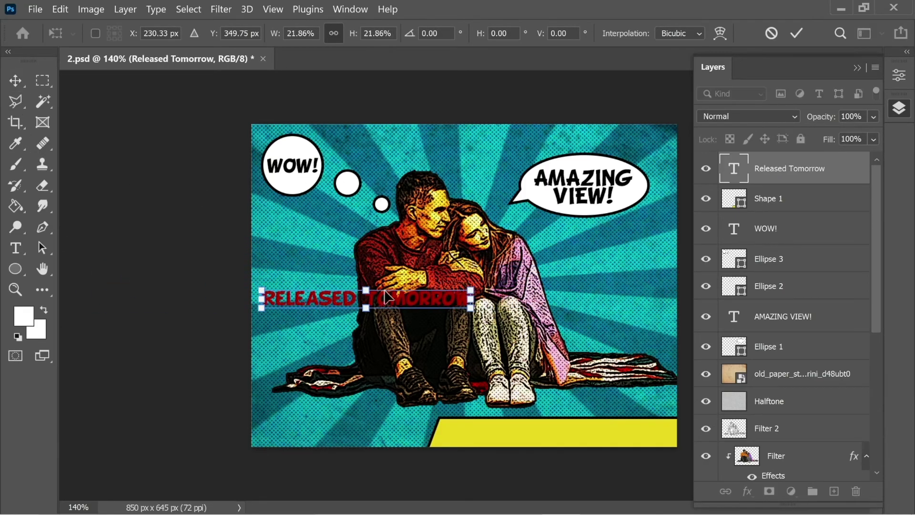
left_click_drag(412, 308, 595, 436)
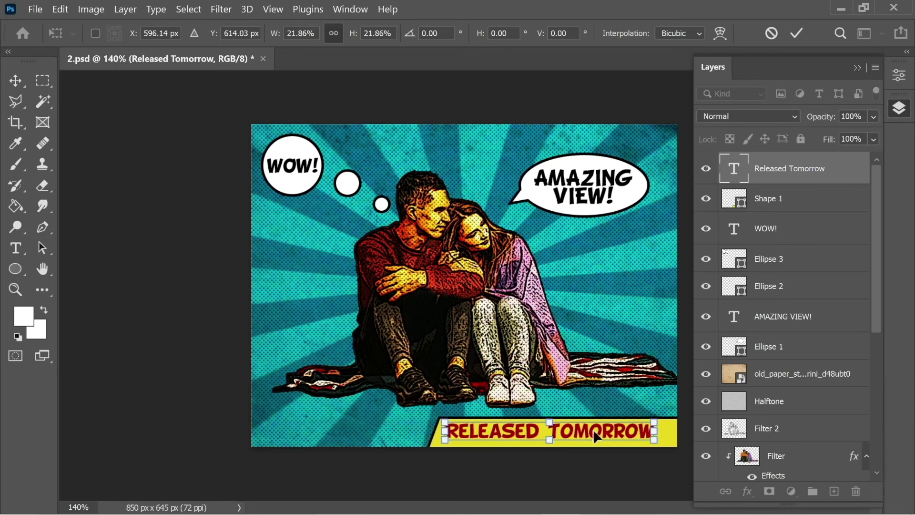
left_click_drag(655, 435, 670, 443)
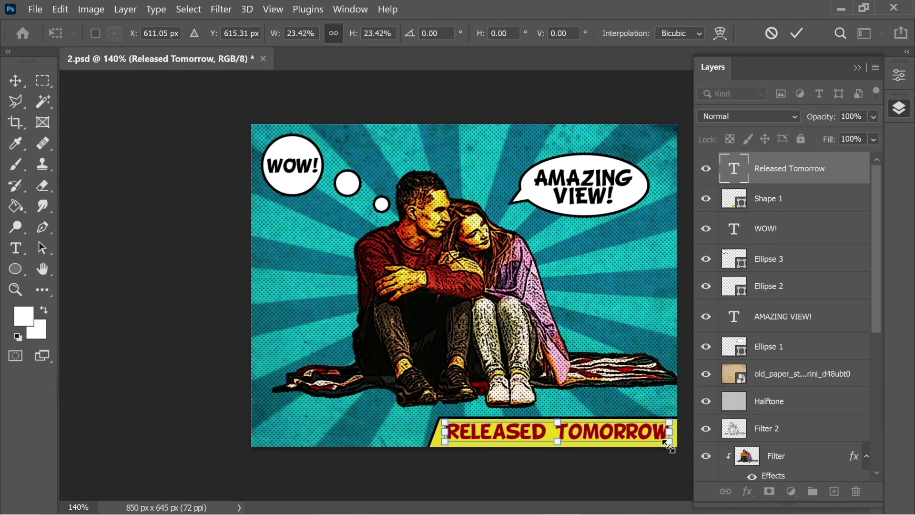
key("Return")
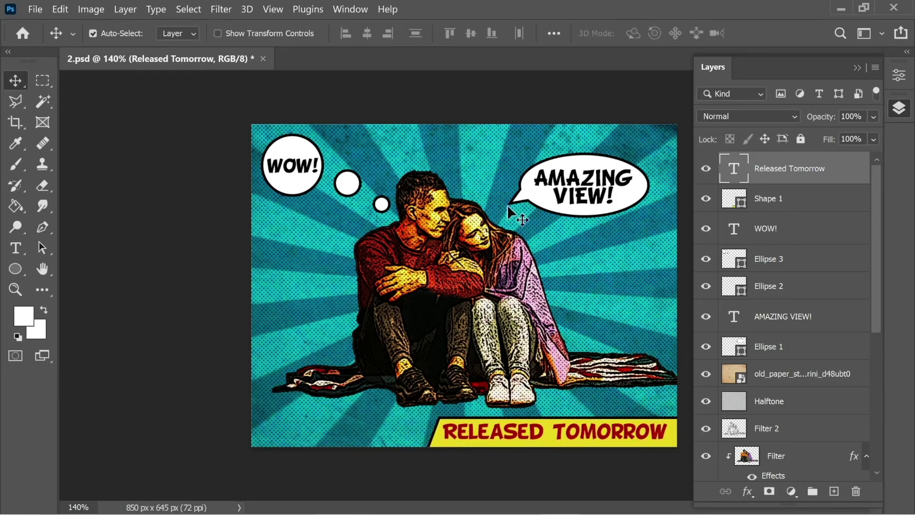
Step: Reduce the Halftone layer's opacity to 45% and the Filter layer's opacity to 80%
left_click(777, 403)
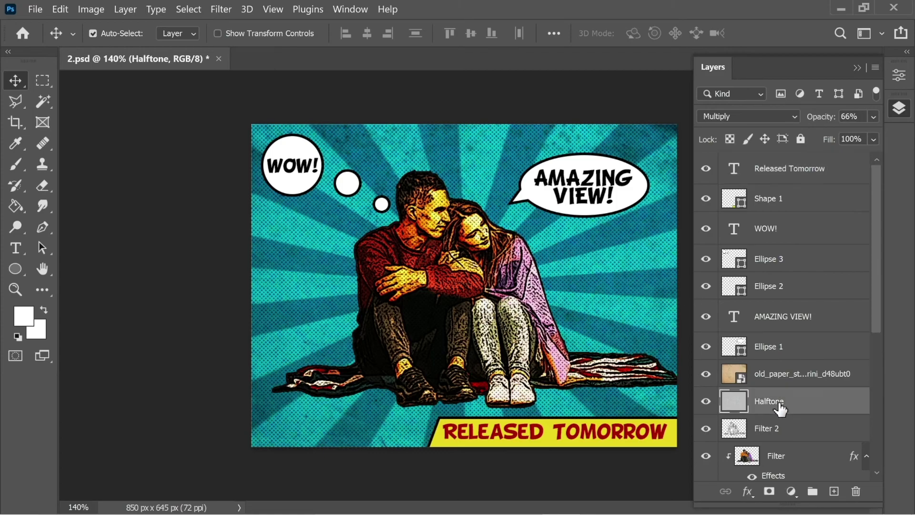
type("45")
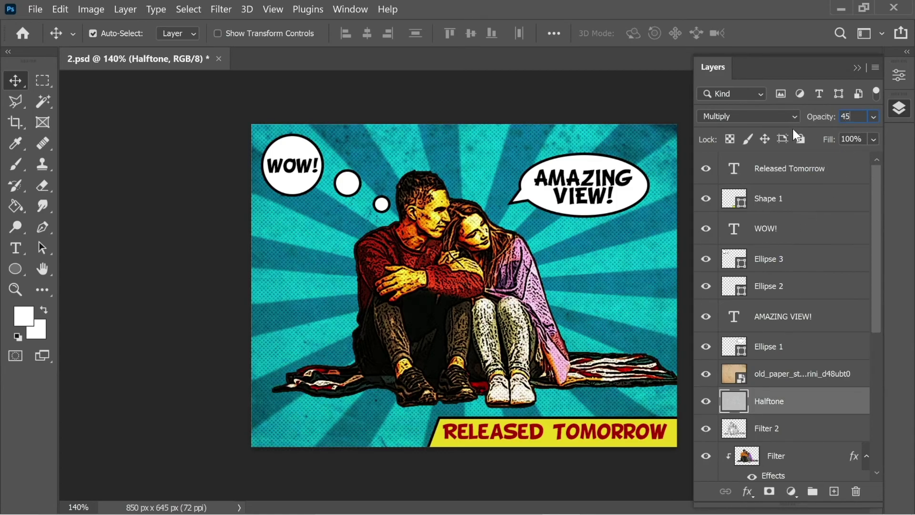
key("Return")
left_click(791, 457)
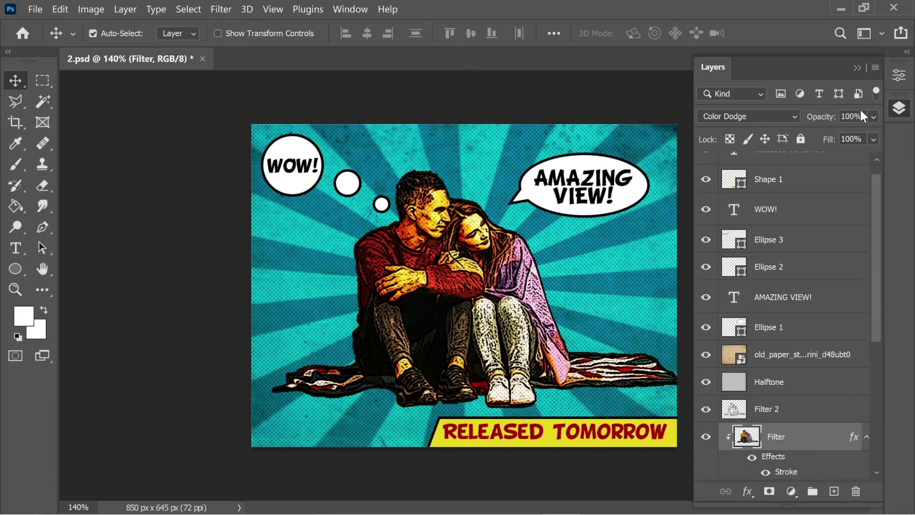
type("80")
key("Return")
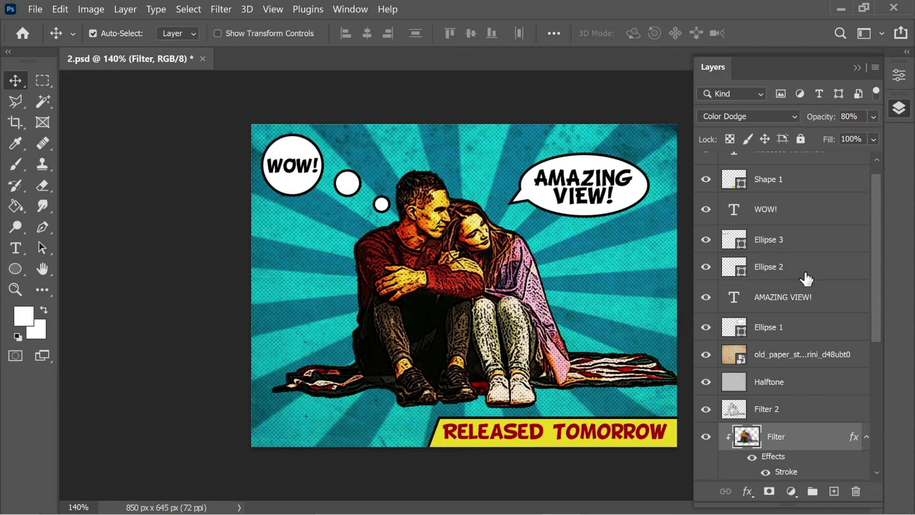
Step: Stamp all visible layers into a new merged layer above the Released Tomorrow text layer
scroll(784, 292, "up", 1)
left_click(803, 169)
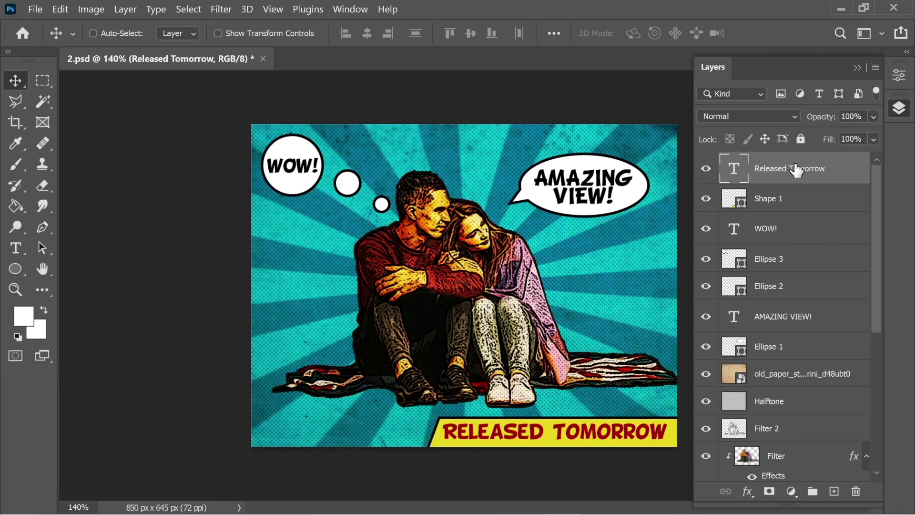
key("ctrl+shift+alt+e")
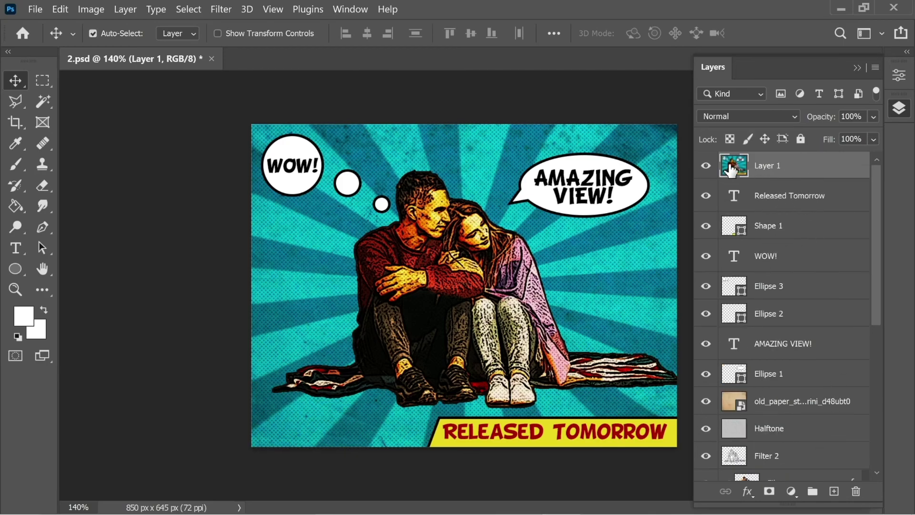
Step: Frame the merged layer with an 8 px black inside Stroke at 100% opacity, and leave no layer selected
right_click(771, 164)
left_click(630, 21)
mouse_move(222, 78)
left_mouse_down()
mouse_move(185, 78)
mouse_move(284, 69)
left_mouse_up()
left_click(96, 207)
left_click_drag(446, 70, 369, 72)
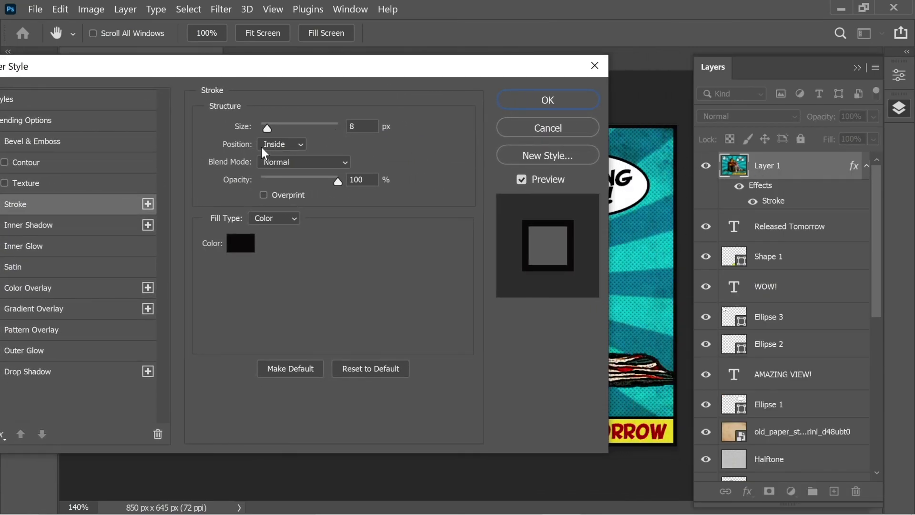
left_click(518, 108)
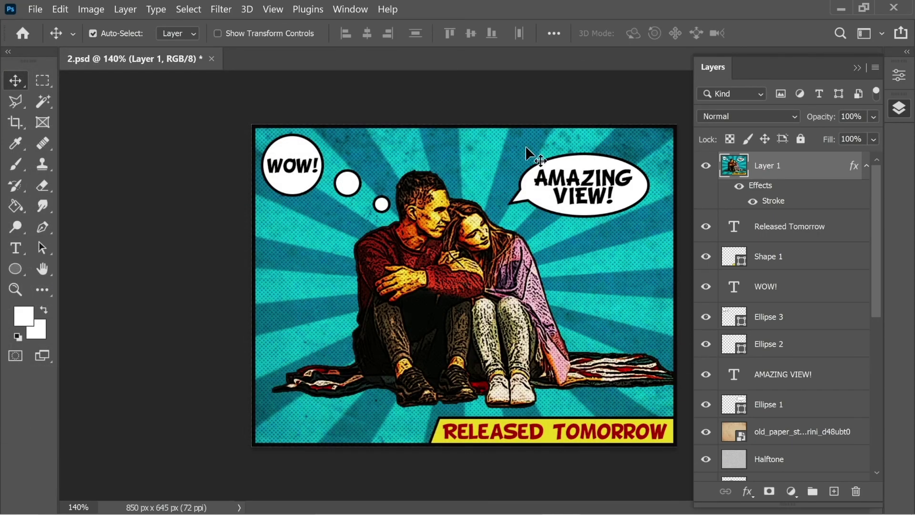
left_click_drag(603, 241, 531, 284)
left_click(664, 106, "ctrl")
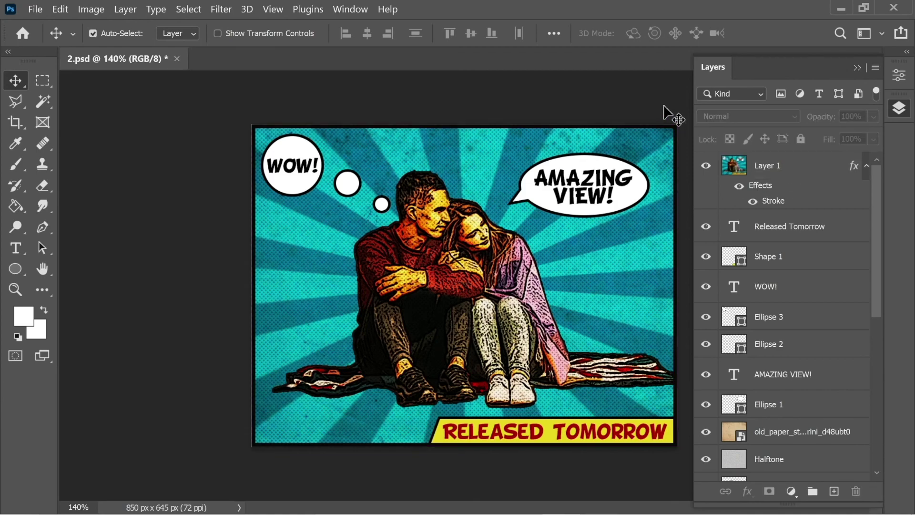